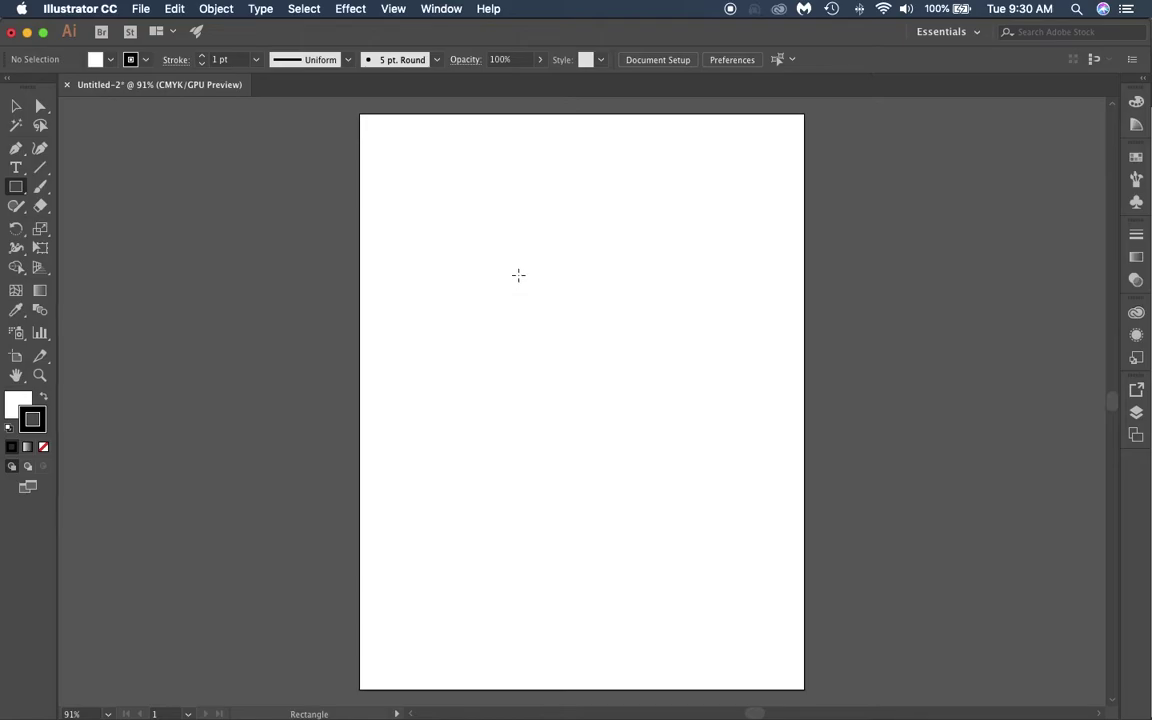
Draw a tall narrow rectangle mid-page and move its two upper corner anchors inward equally to form a tapered tower.
mouse_move(523, 267)
mouse_down()
mouse_move(558, 314)
mouse_move(608, 499)
mouse_move(606, 535)
mouse_move(619, 531)
mouse_up()
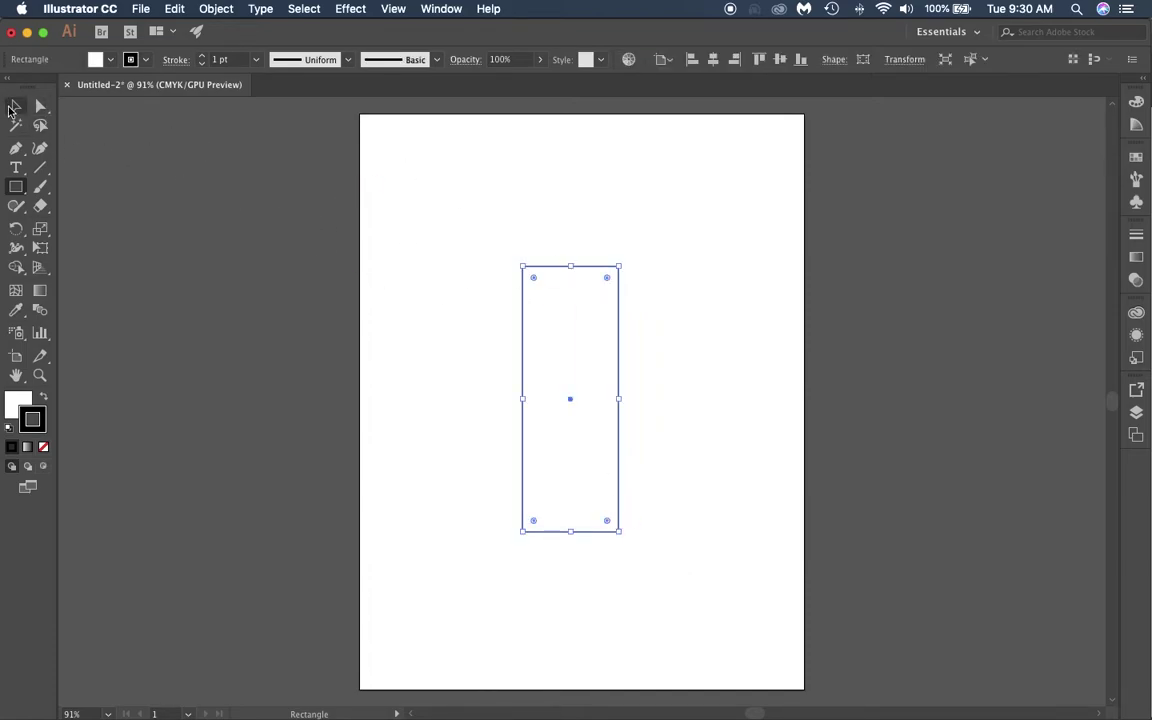
click(16, 105)
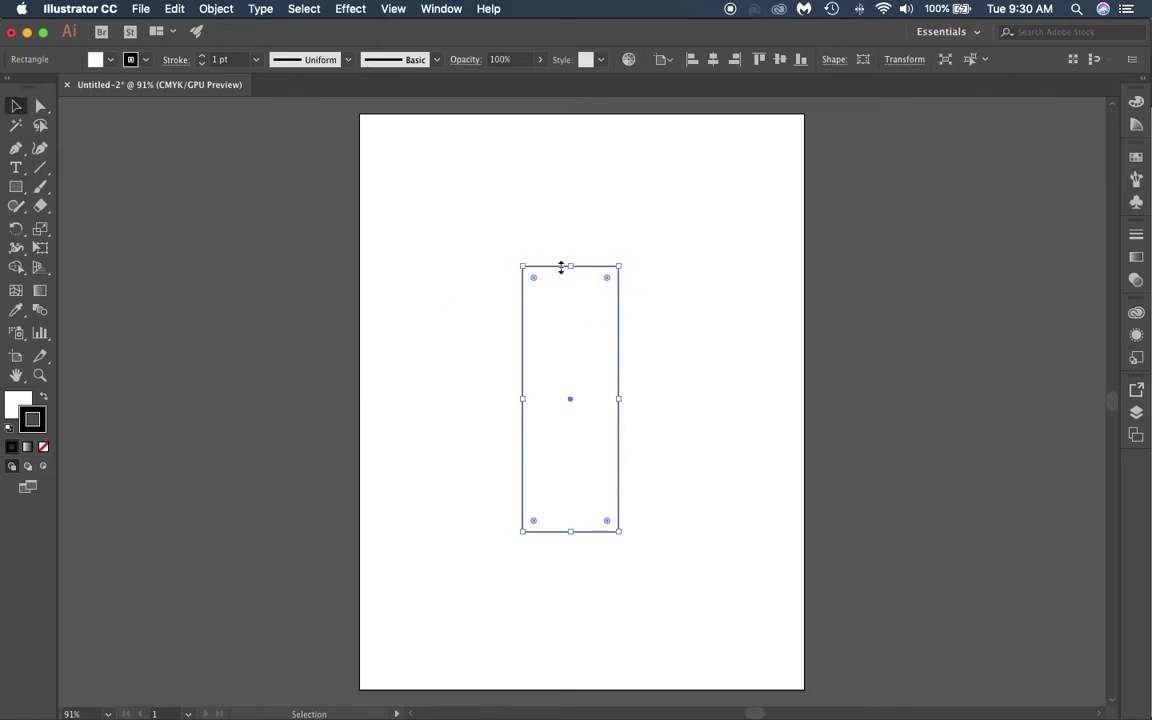
click(39, 108)
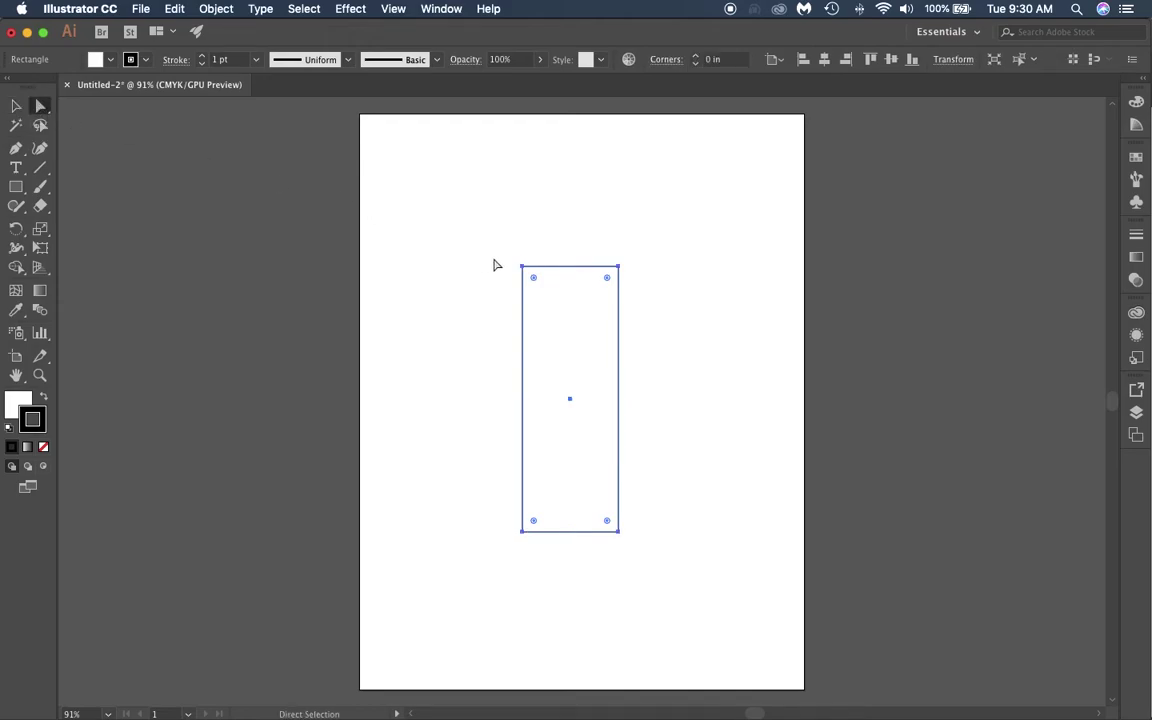
click(522, 266)
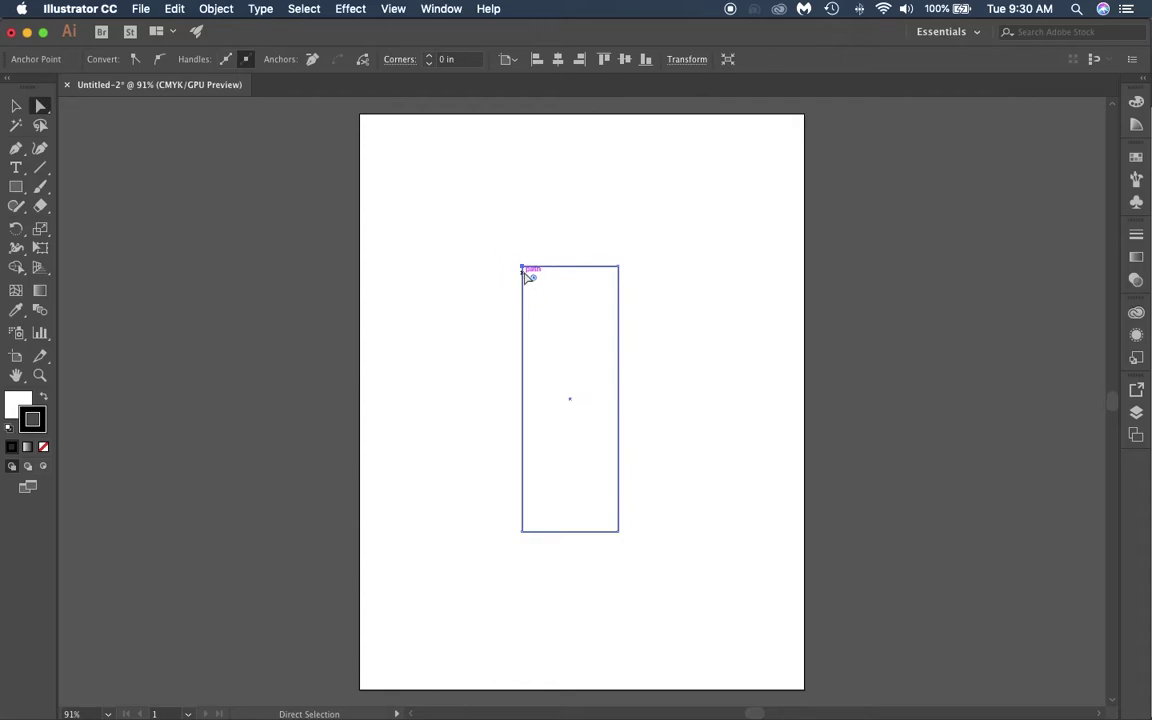
drag(523, 268, 532, 267)
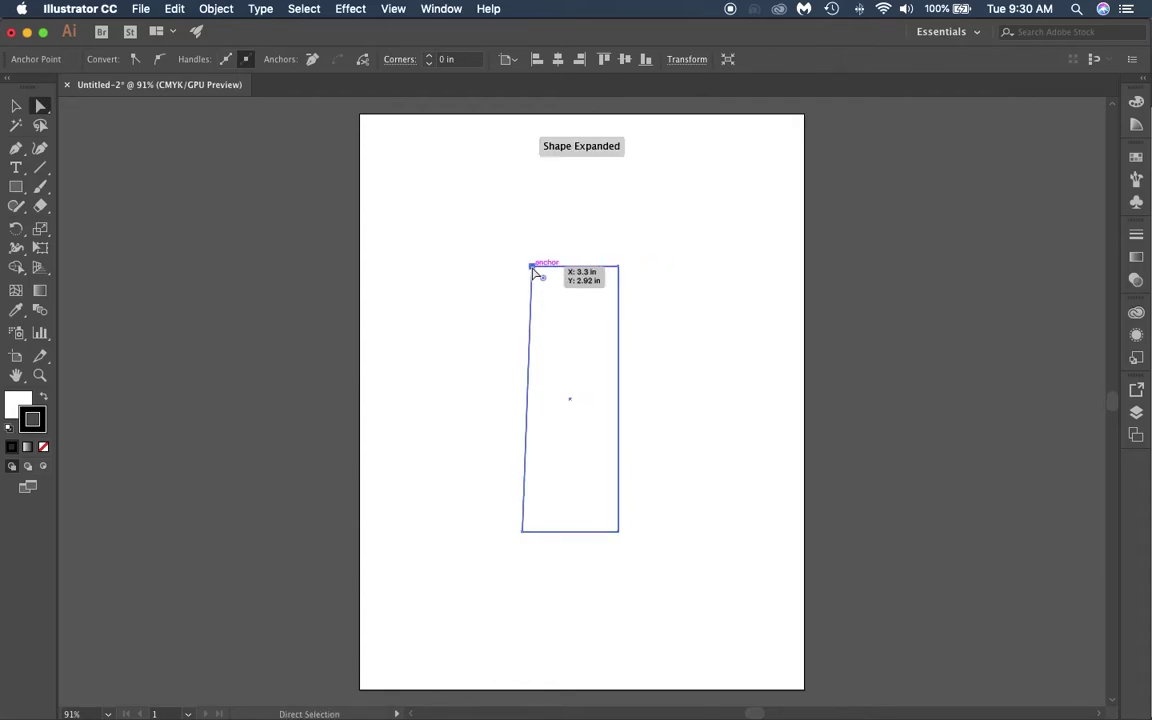
click(619, 268)
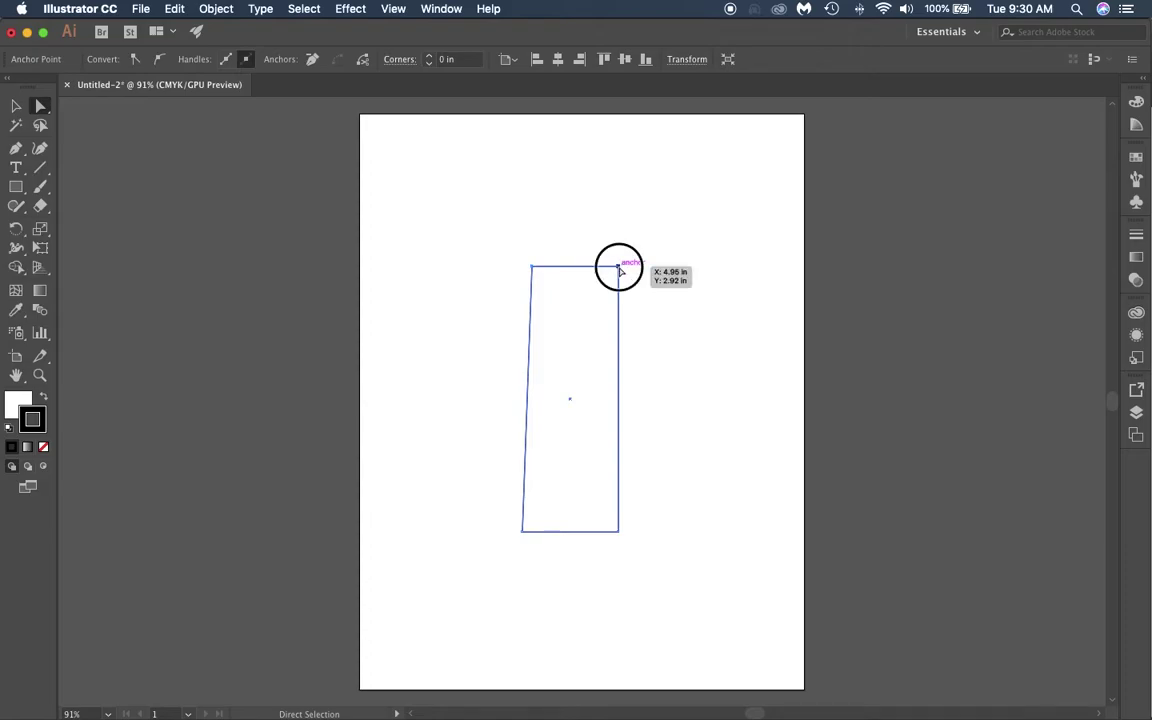
drag(619, 268, 609, 266)
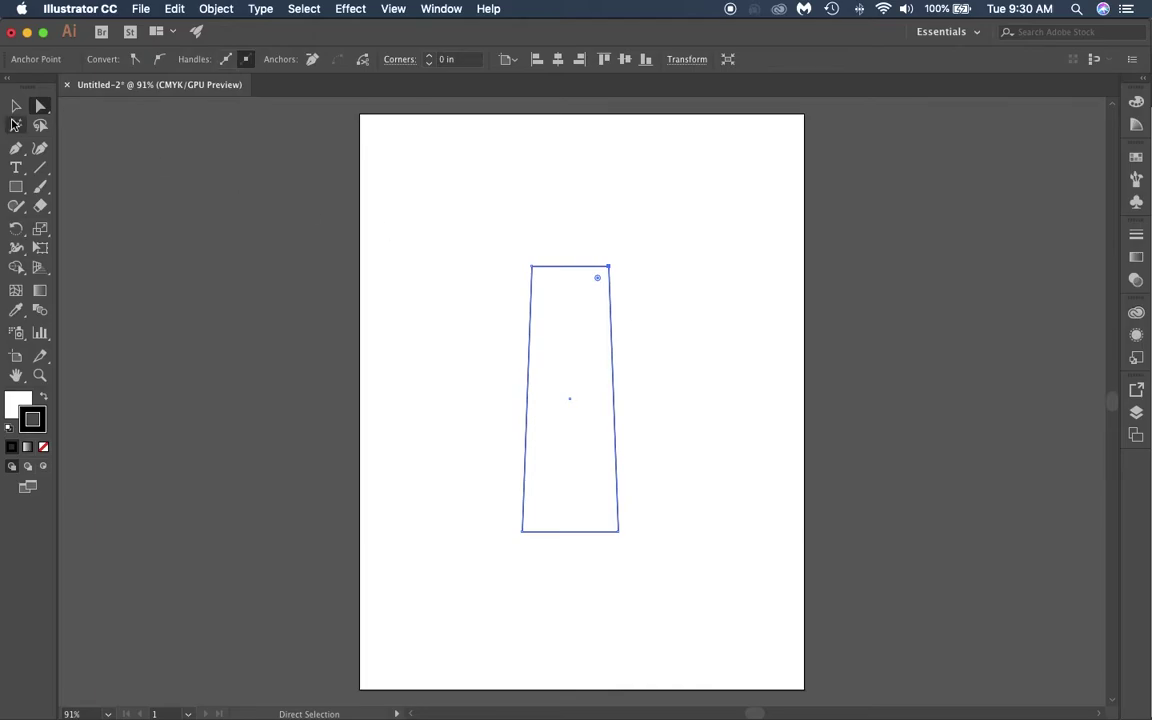
key(v)
click(657, 321)
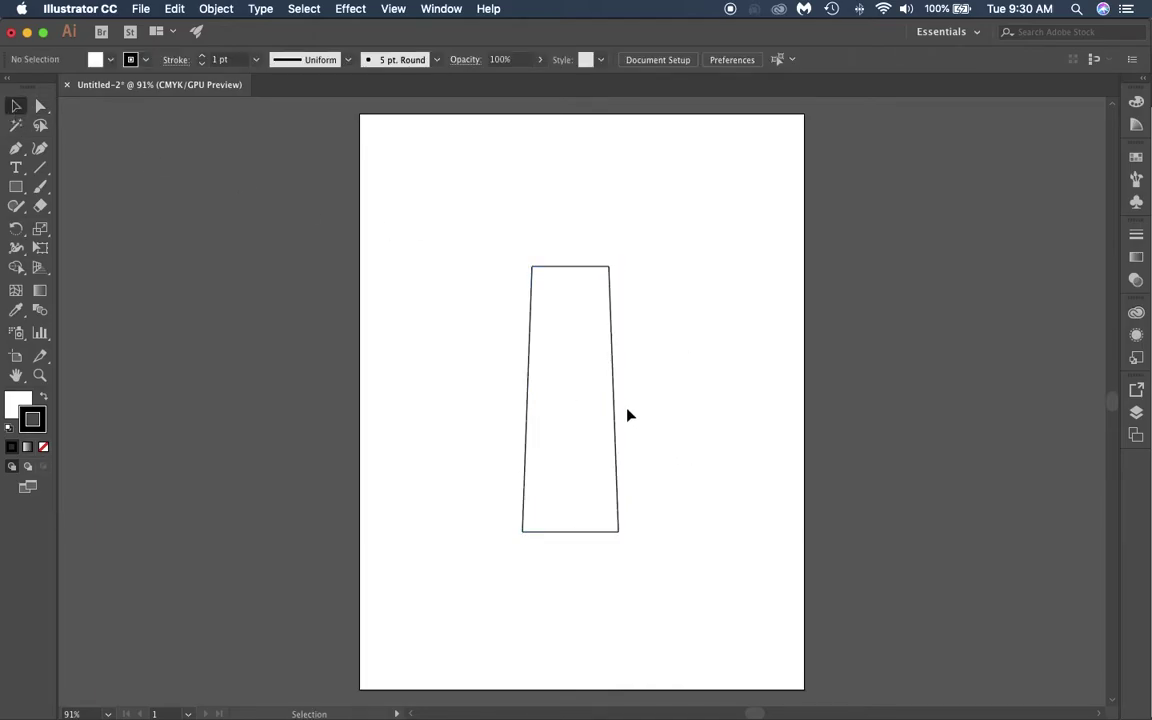
Set the fill of the tapered tower shape to None and deselect it.
mouse_move(619, 406)
mouse_down()
mouse_move(550, 360)
mouse_move(465, 437)
mouse_move(472, 414)
mouse_move(617, 401)
mouse_up()
click(628, 343)
click(16, 107)
drag(489, 244, 651, 586)
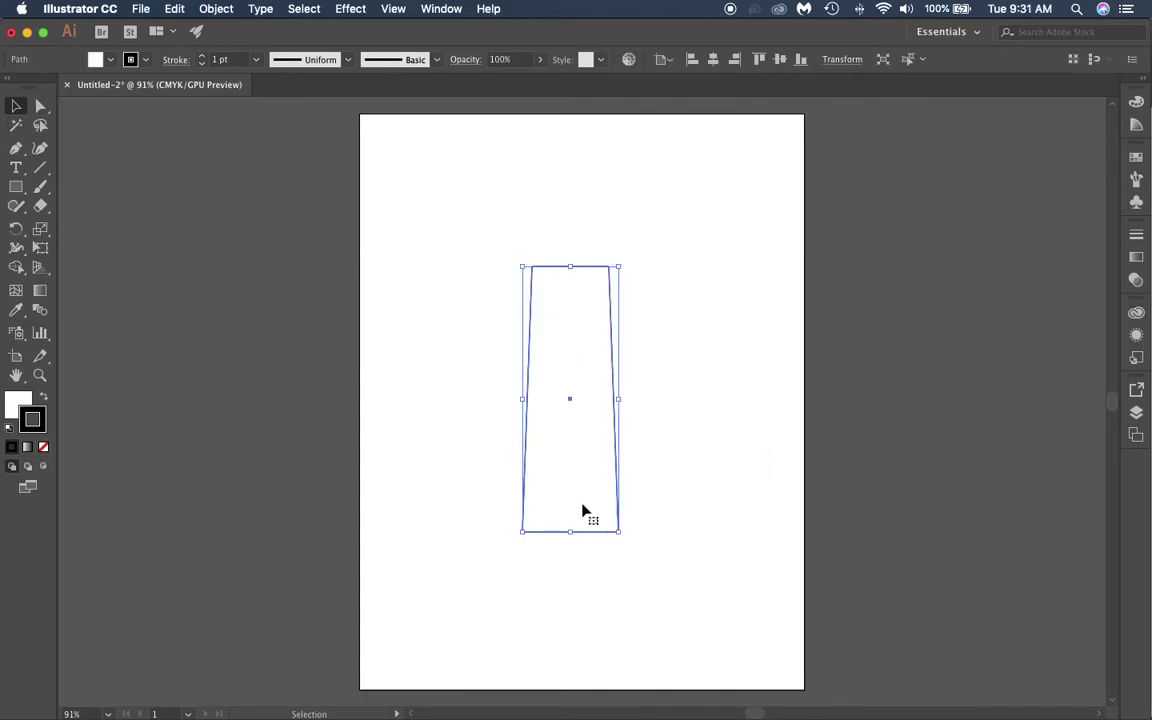
click(100, 60)
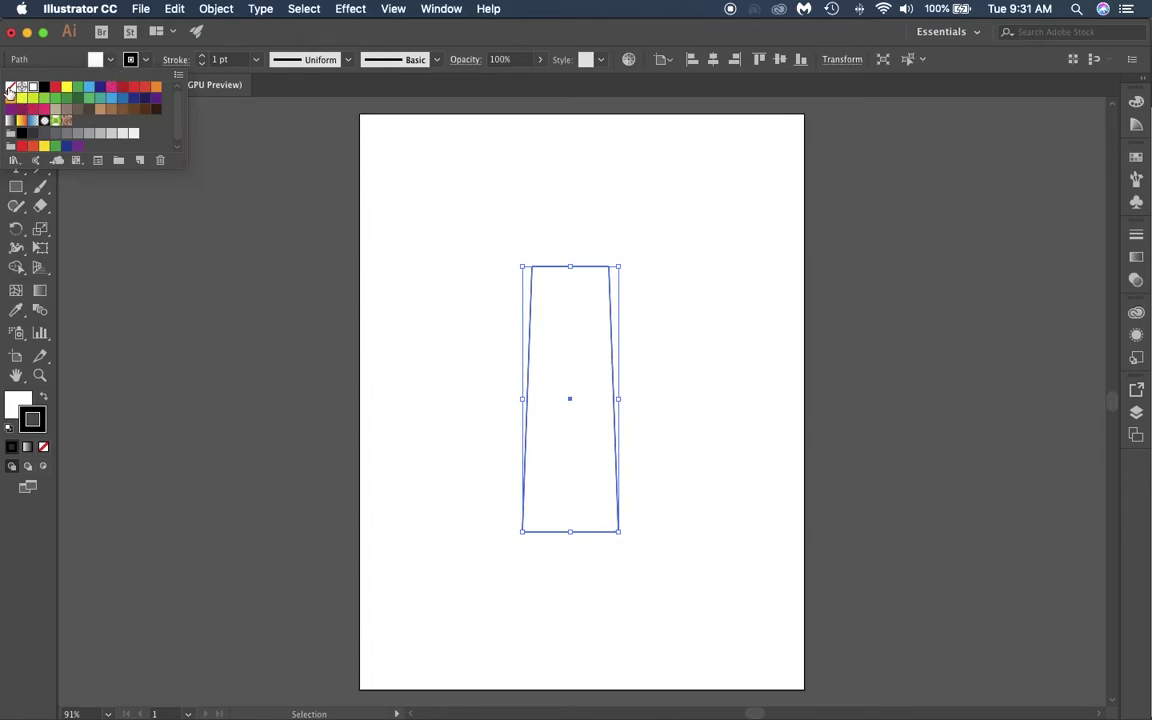
click(10, 88)
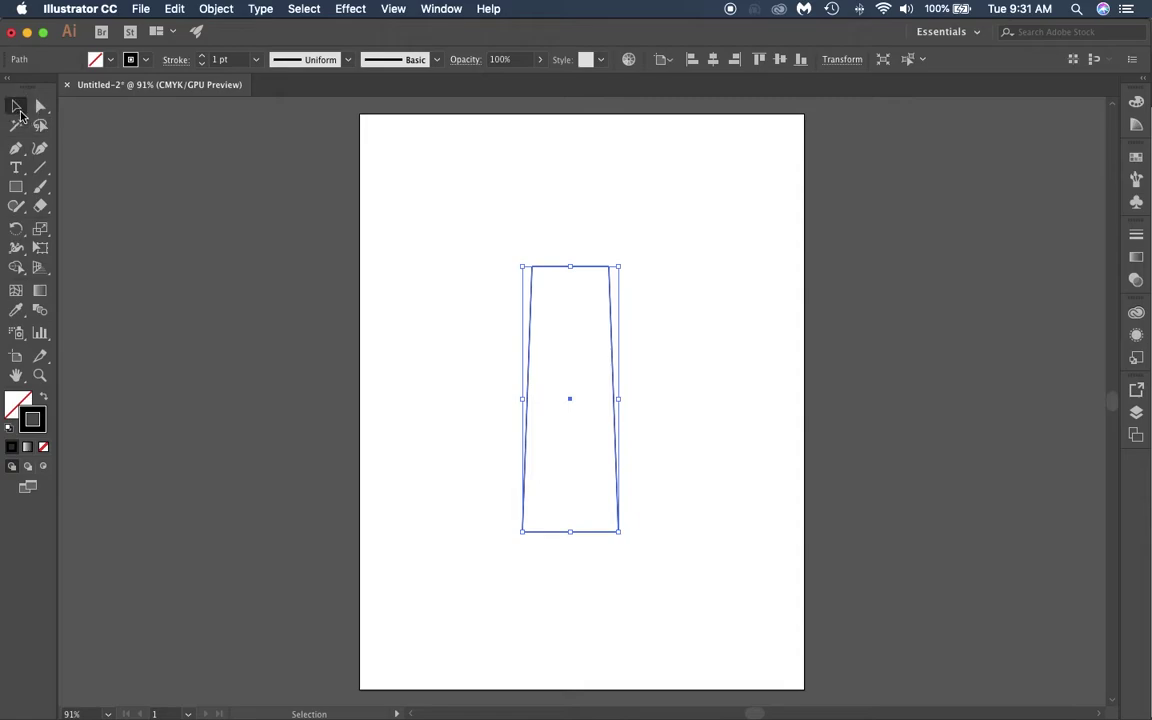
click(433, 237)
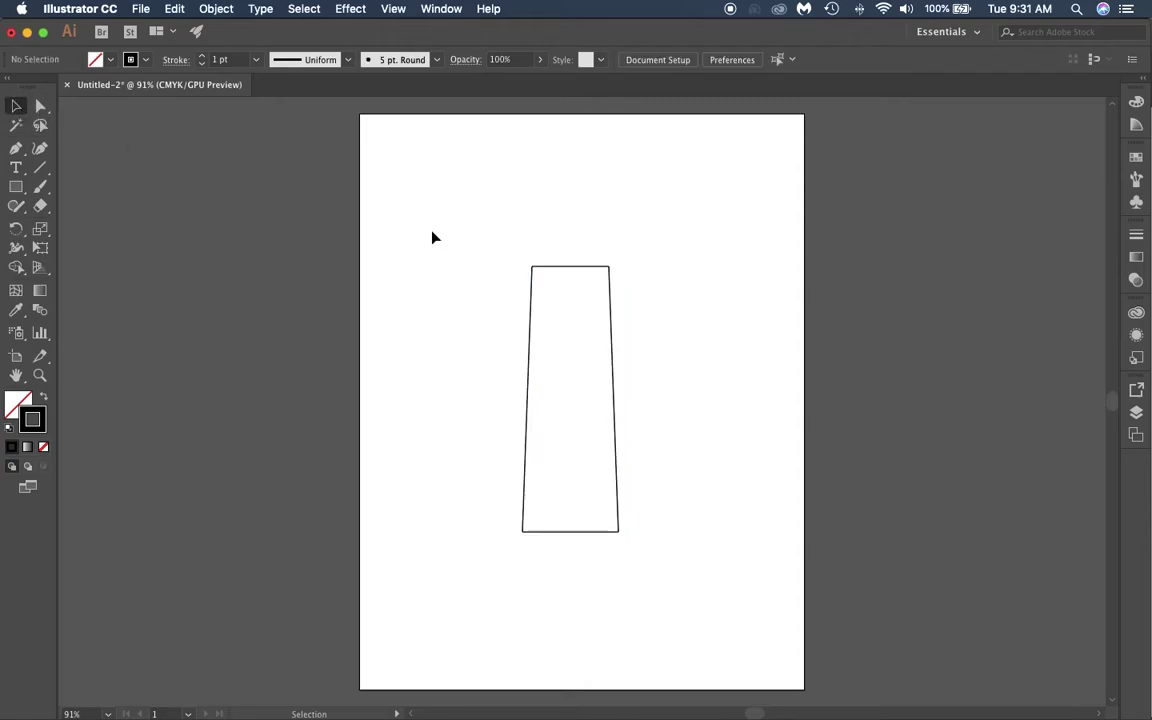
Draw a wide, low rectangle on the tower's upper edge and narrow it from both sides until it slightly overhangs the tower.
click(16, 190)
drag(437, 232, 706, 264)
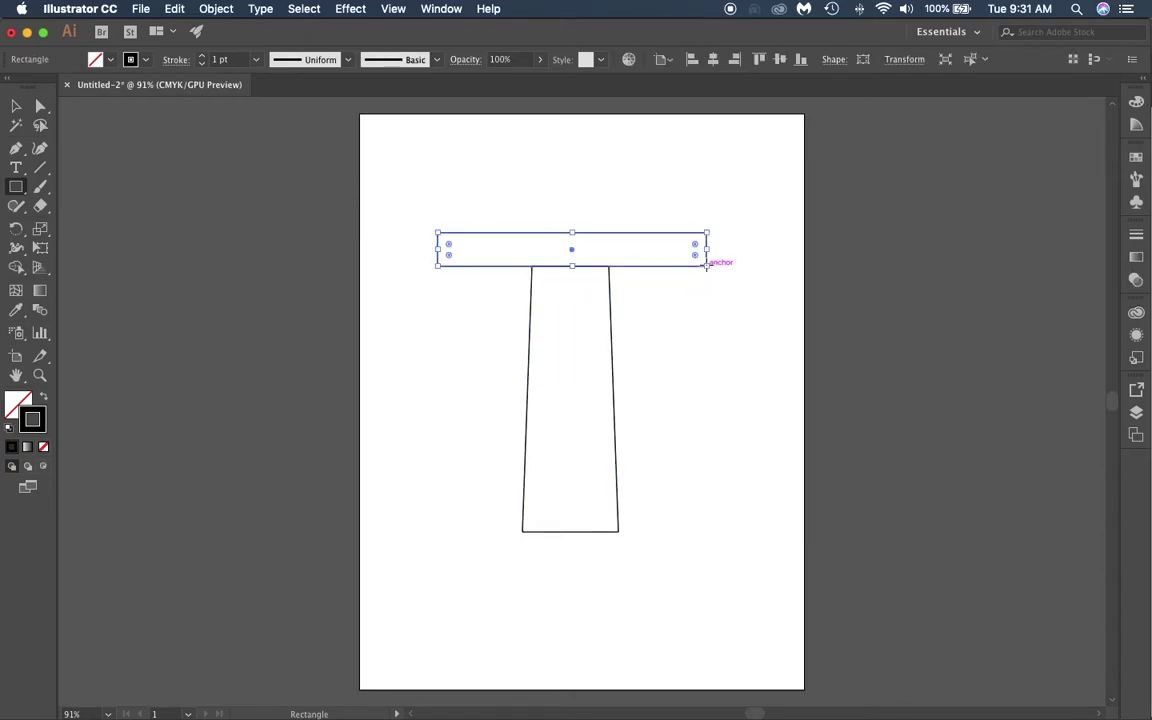
click(15, 105)
drag(708, 250, 633, 246)
click(650, 316)
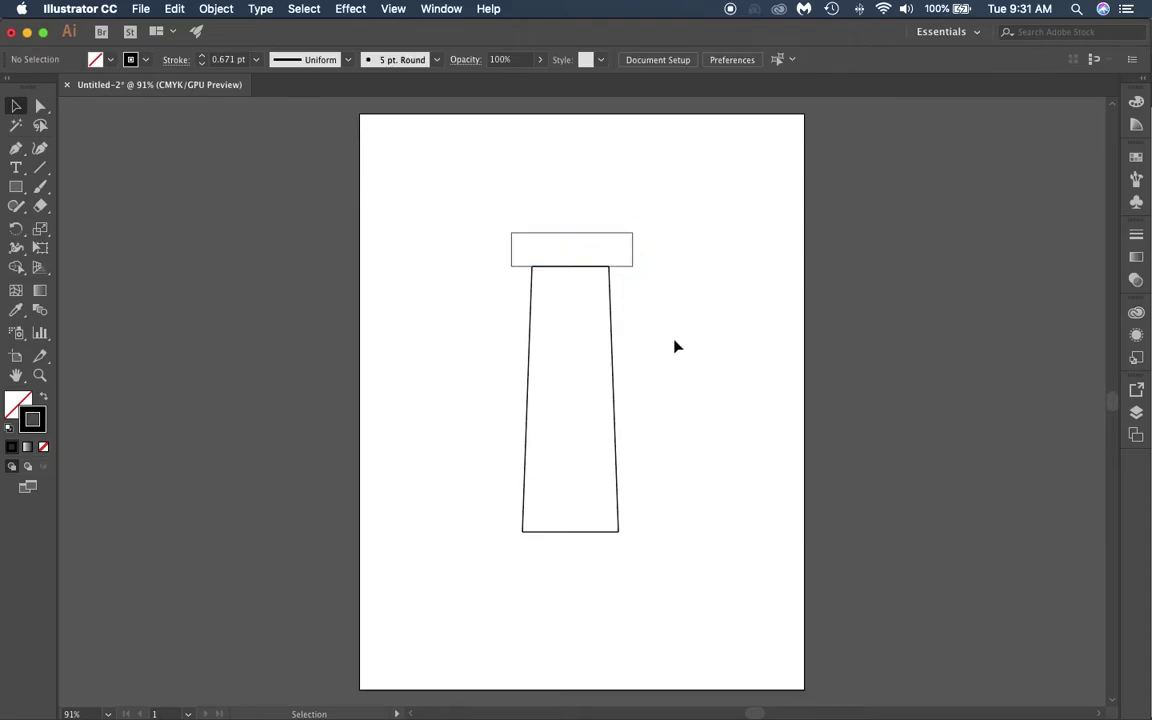
Set the stroke weight of the overhanging platform rectangle to 1 pt.
click(618, 234)
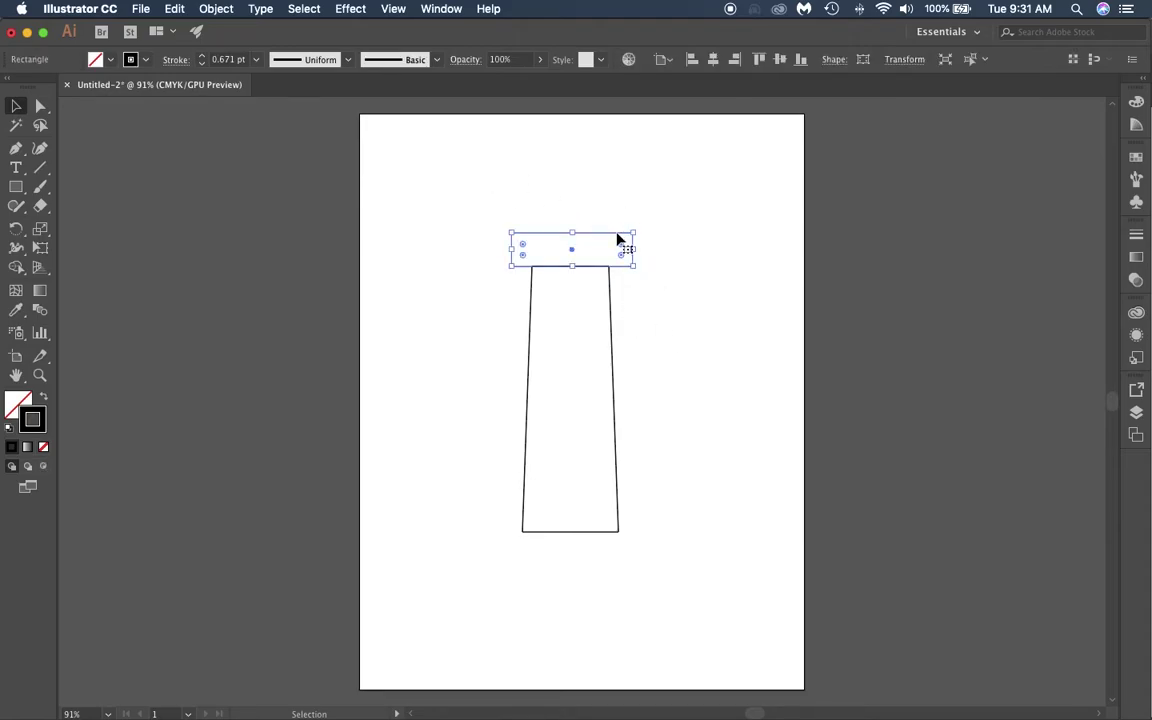
click(677, 284)
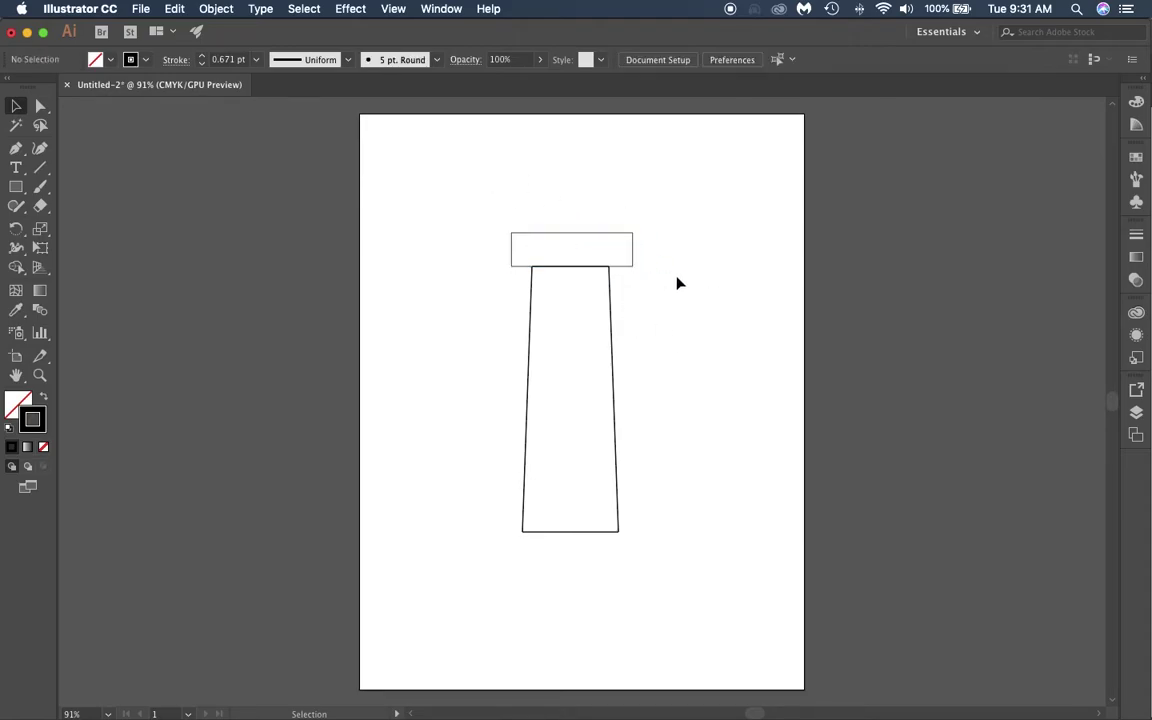
click(512, 235)
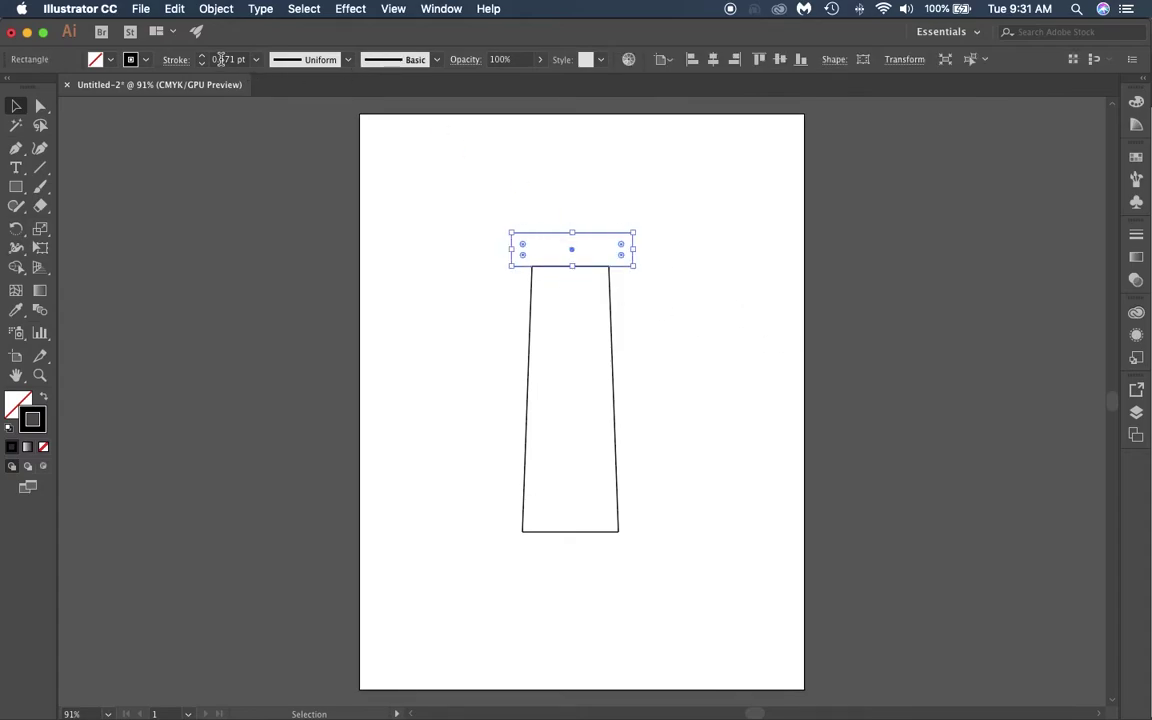
click(465, 180)
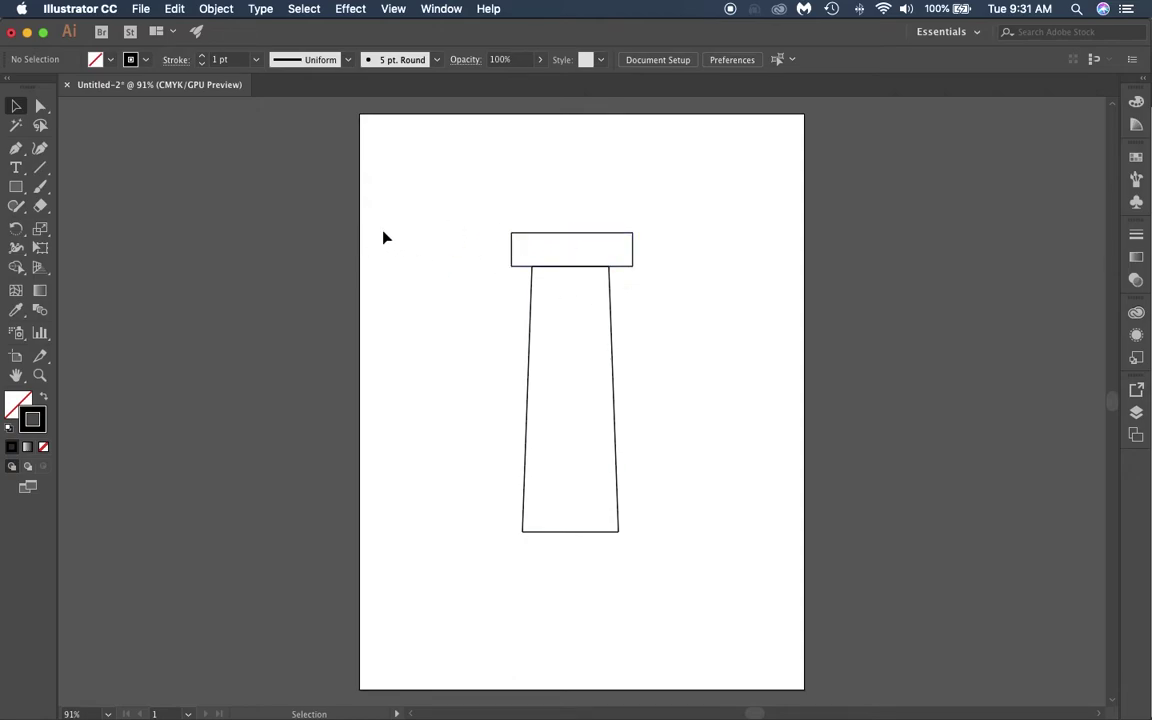
Draw a tower-width rectangle that starts at the tower's upper edge and rises above the platform.
click(16, 187)
drag(530, 186, 605, 265)
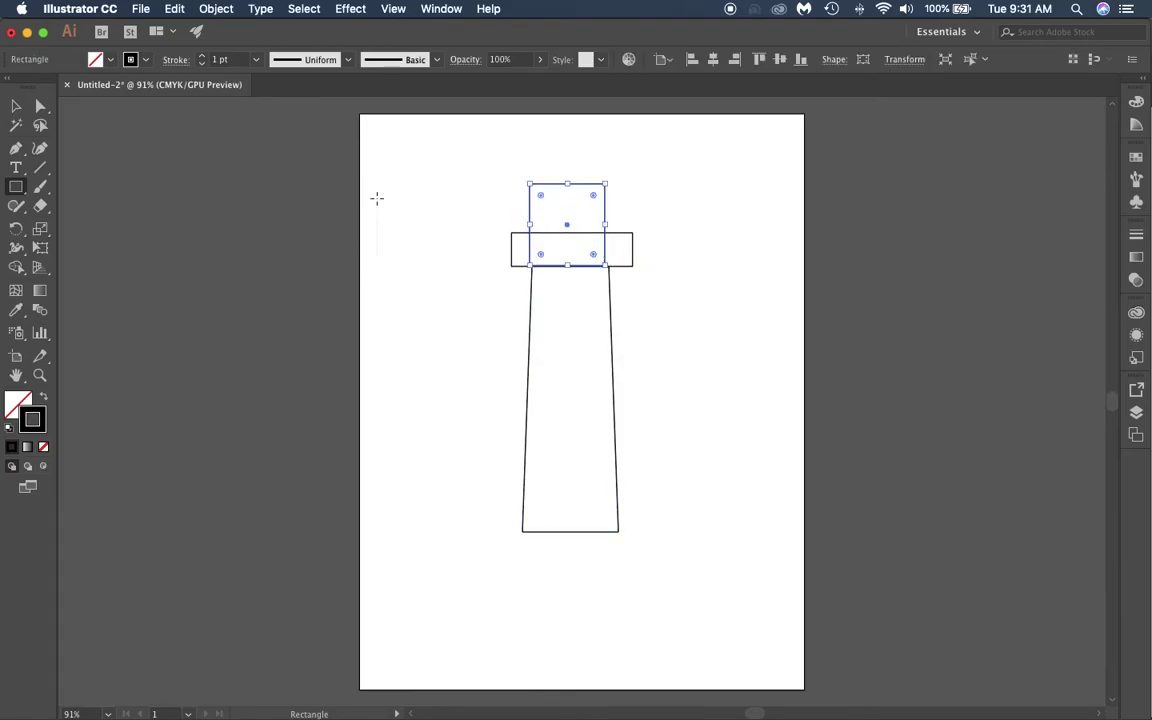
click(16, 105)
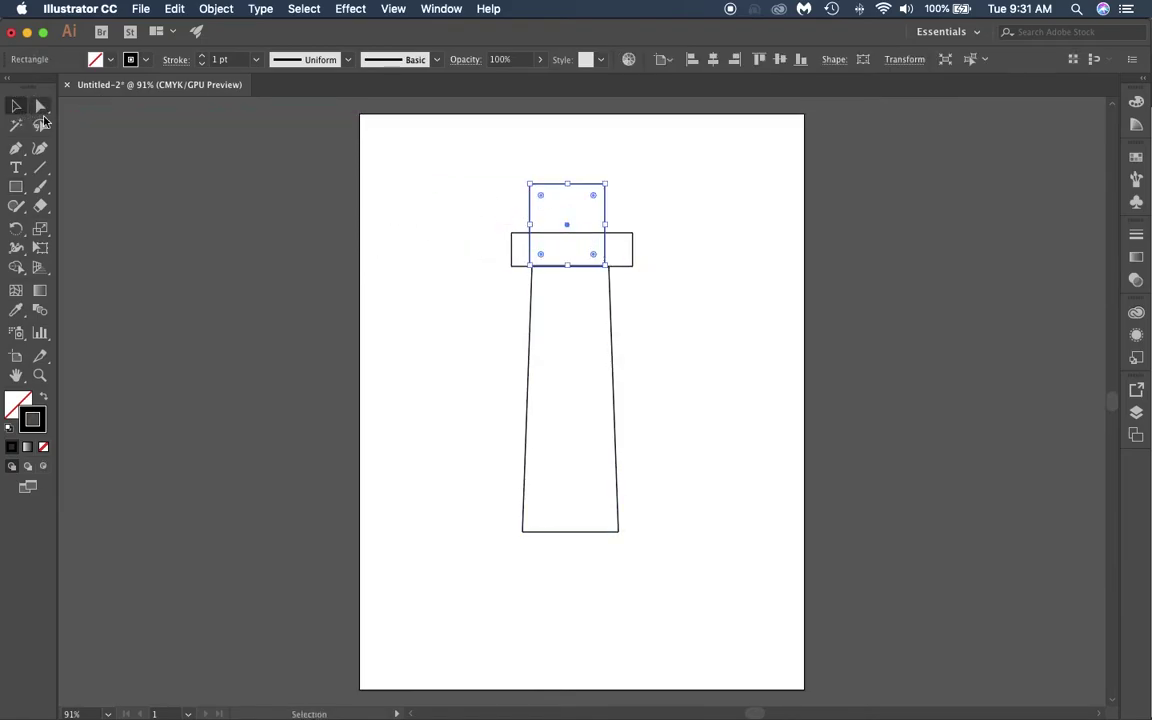
click(672, 226)
Move the new upper rectangle onto the tower's upper left corner and widen it to match the tower's upper edge.
scroll(596, 270, down, 1)
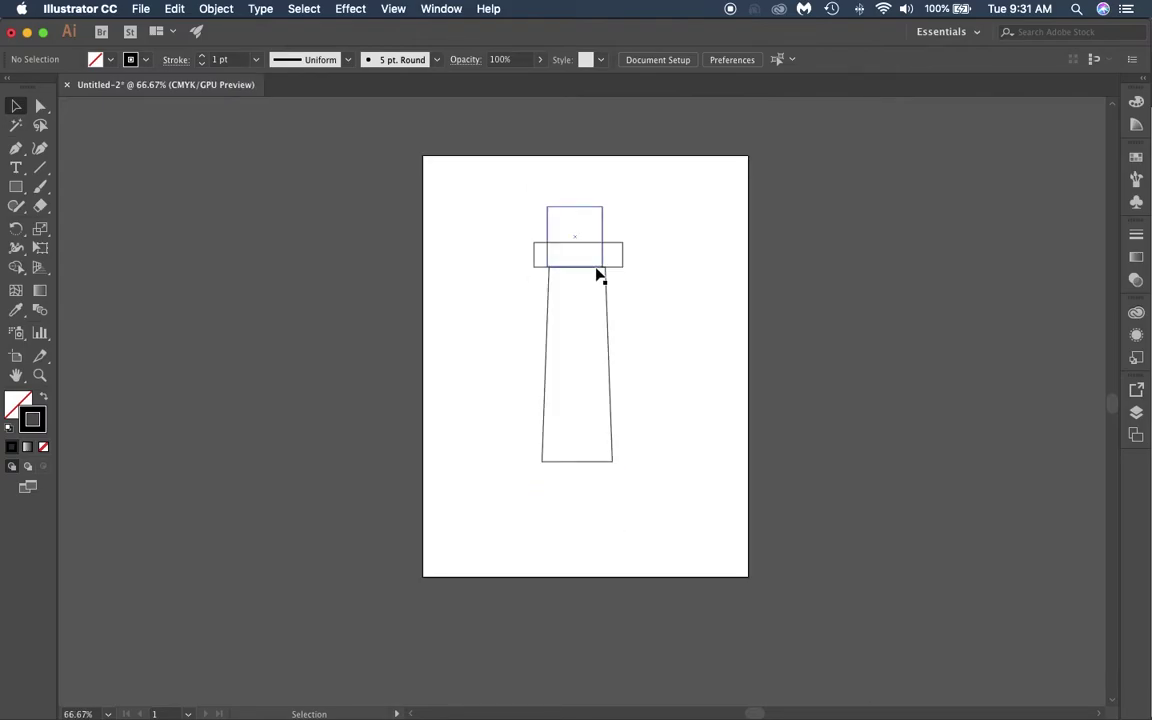
scroll(596, 270, up, 5)
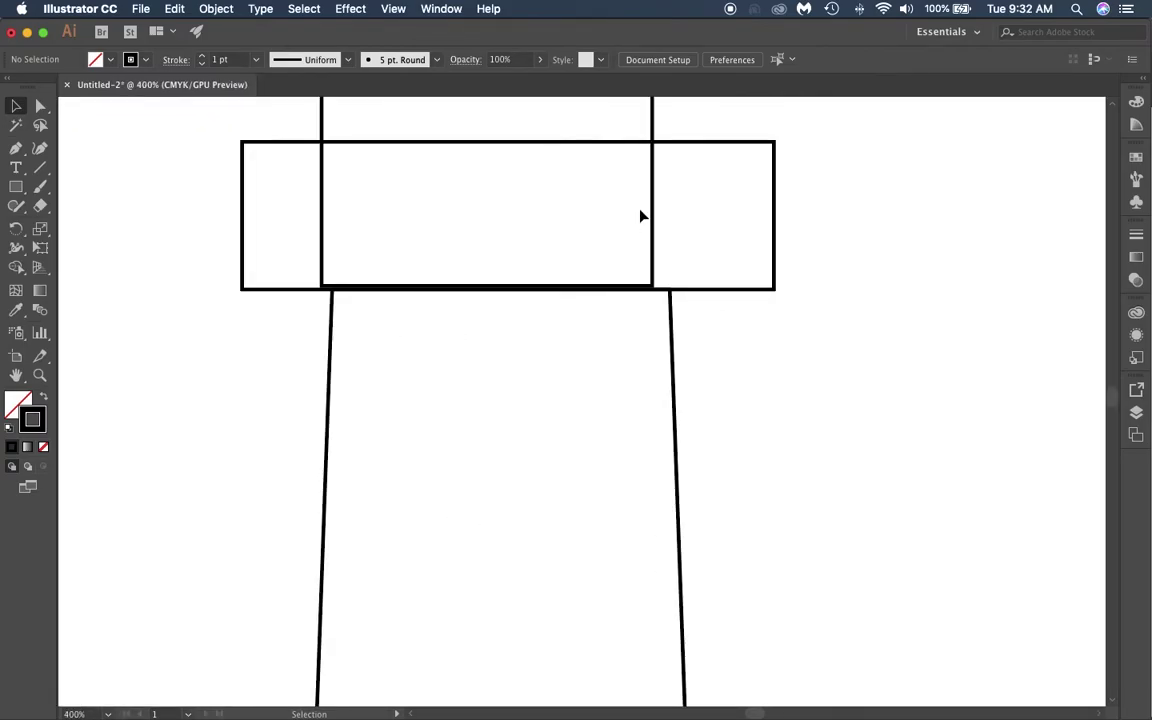
drag(652, 186, 663, 186)
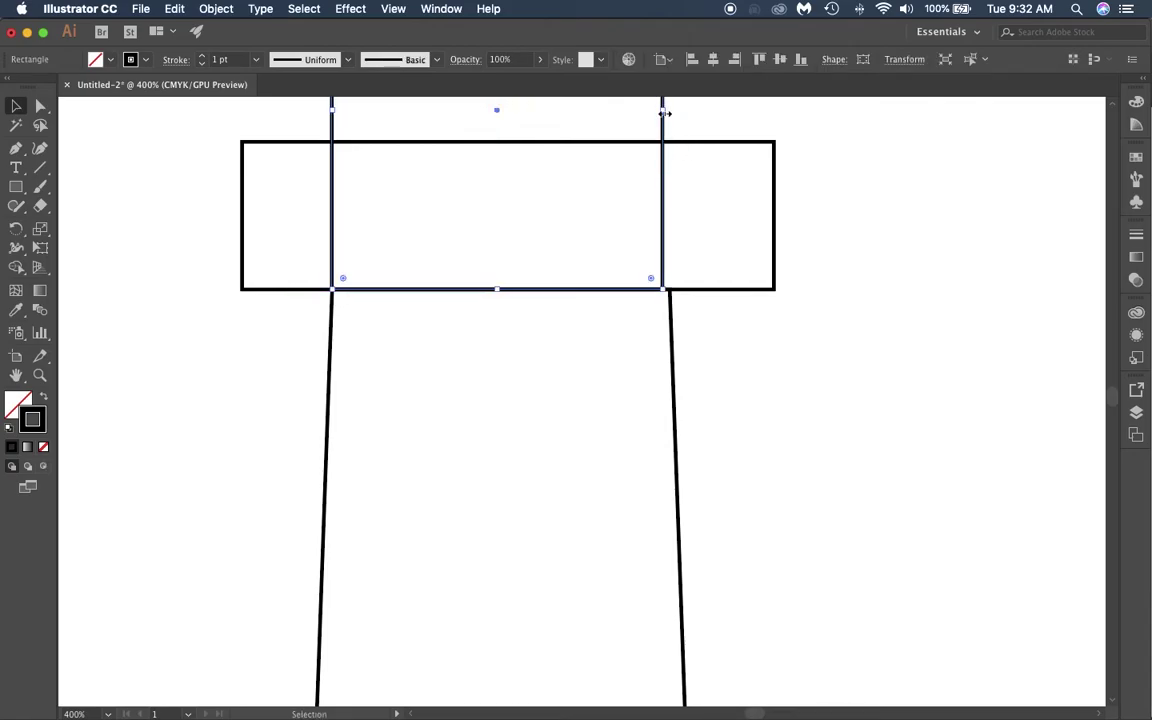
drag(664, 114, 670, 115)
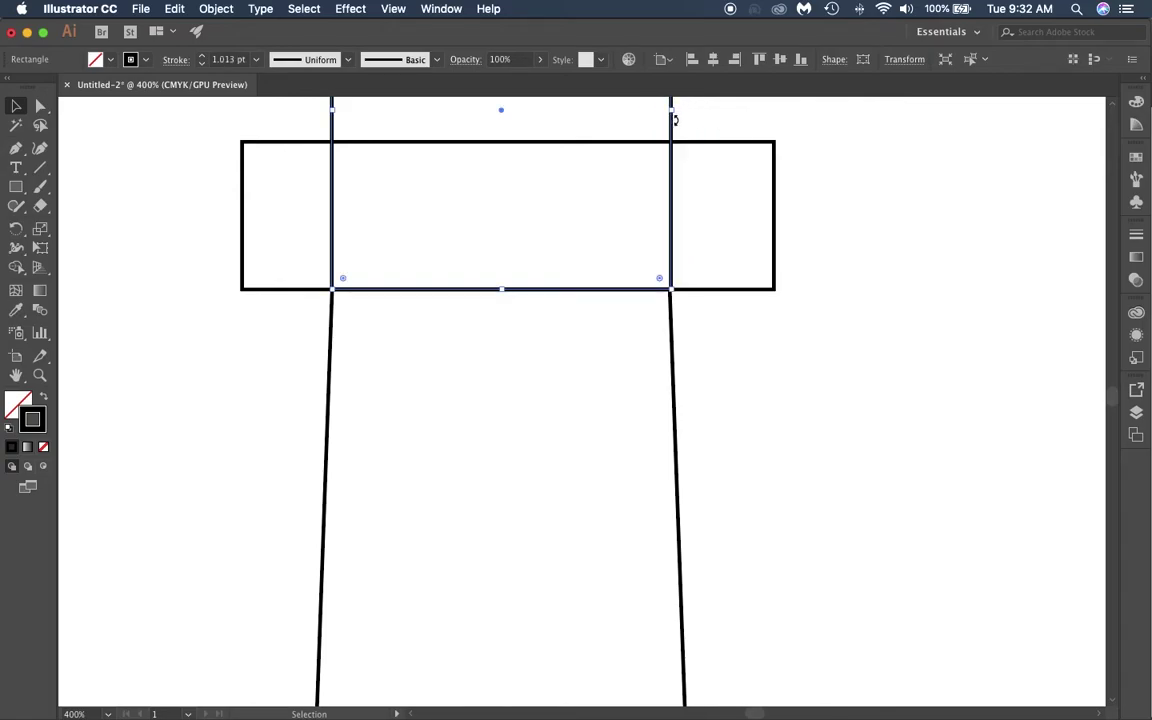
Draw a small square window pane from the upper left corner of the rectangle above the platform, about half its width.
scroll(640, 278, down, 2)
scroll(622, 282, up, 7)
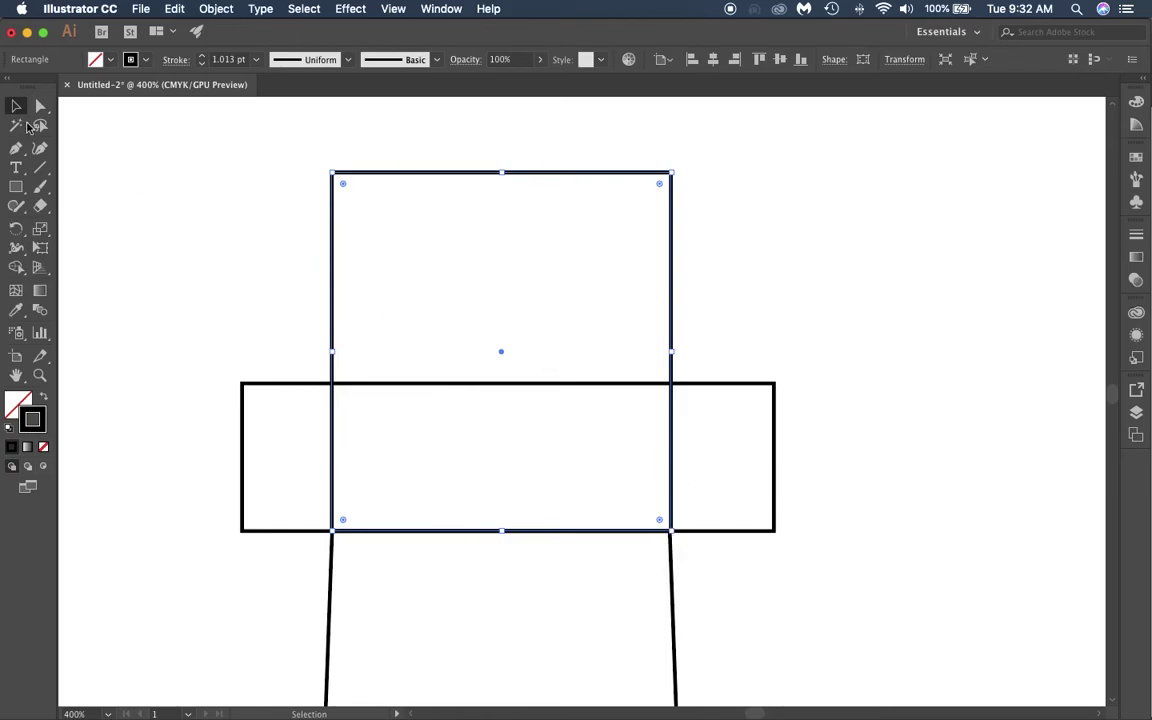
click(16, 186)
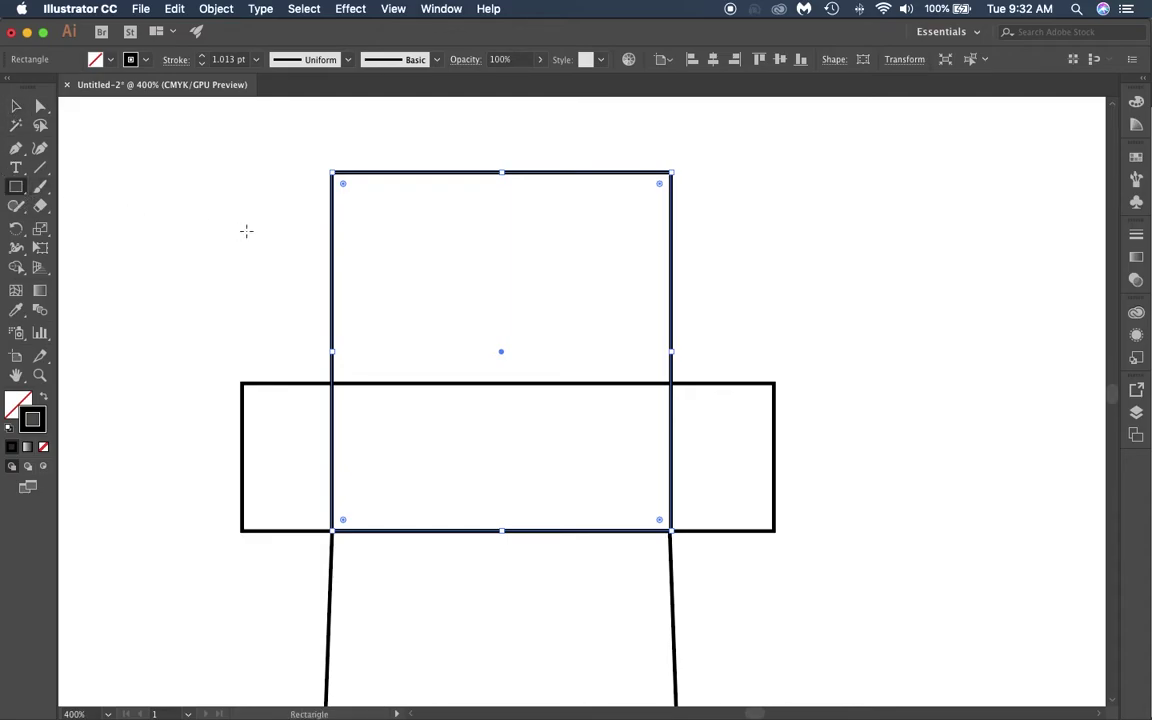
click(15, 105)
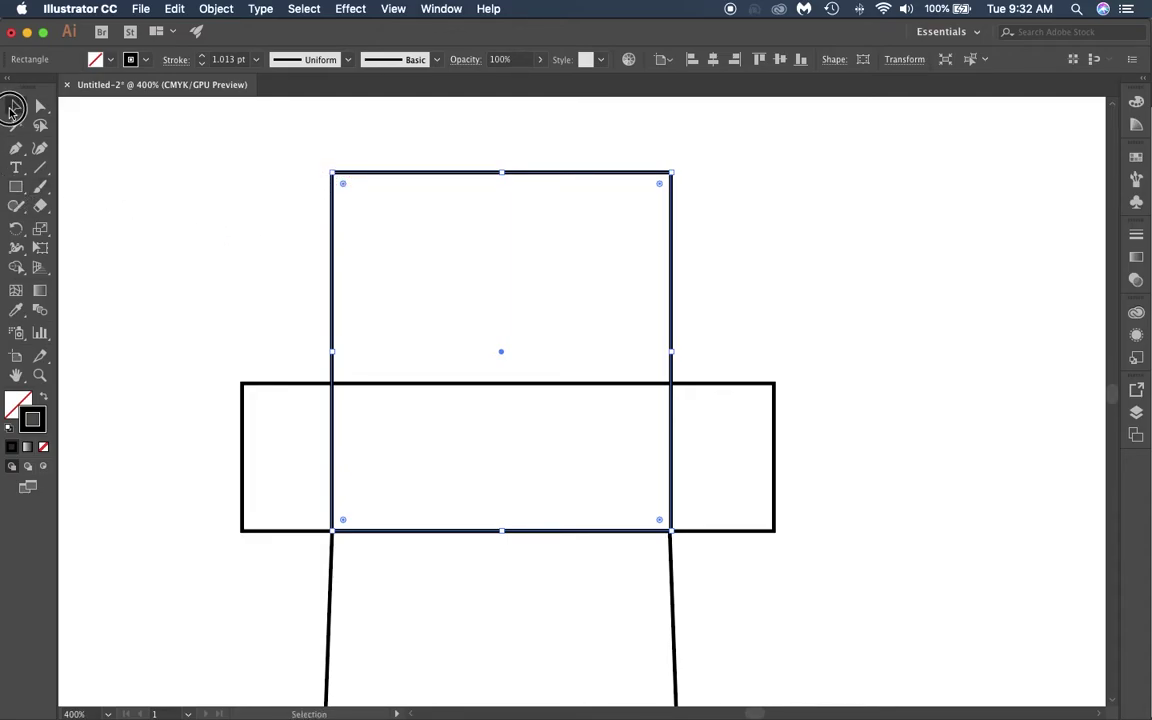
click(155, 151)
click(16, 186)
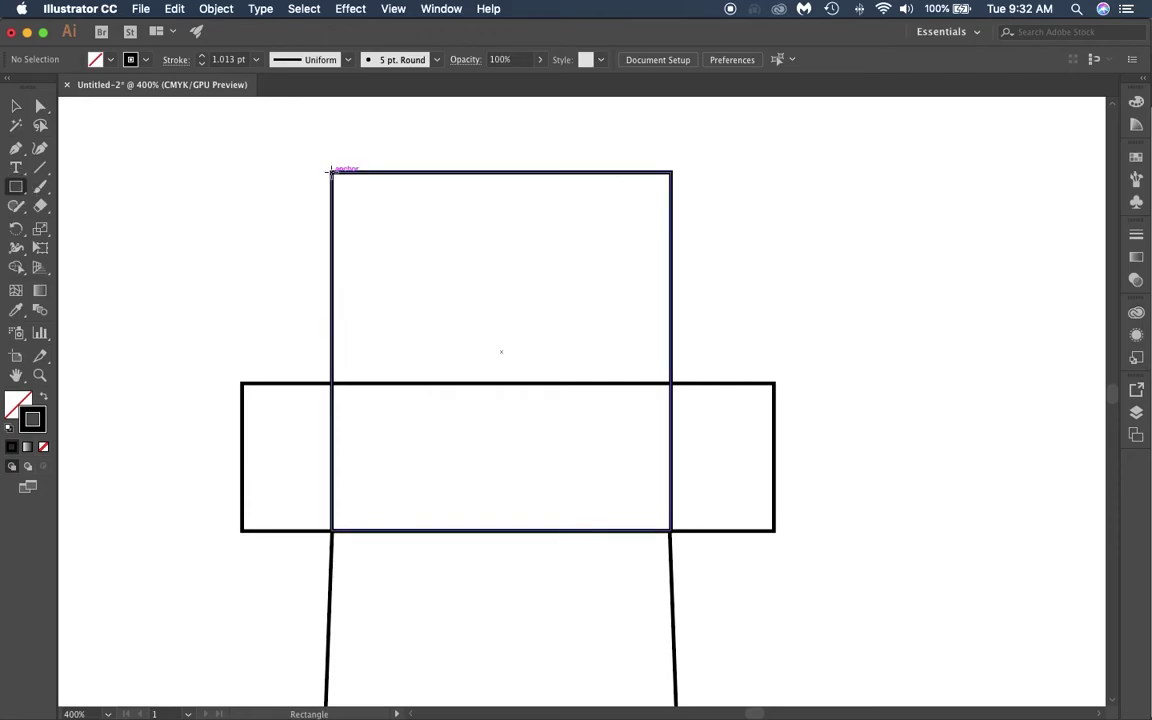
drag(331, 171, 507, 336)
click(16, 105)
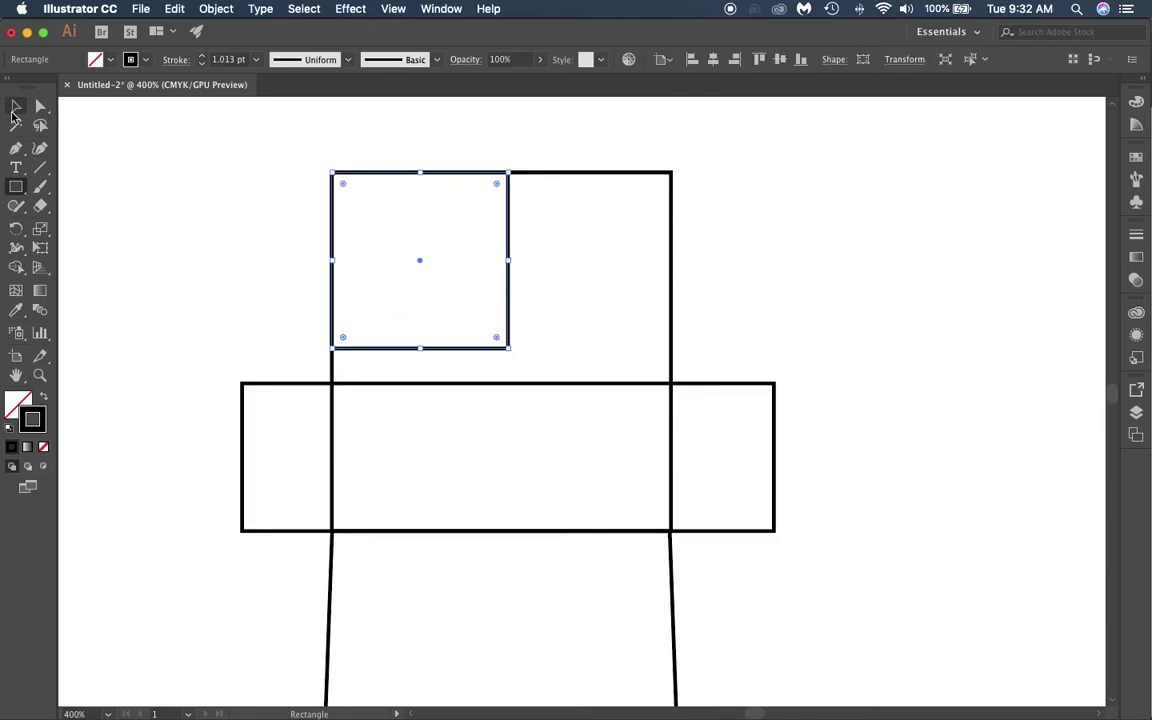
click(199, 182)
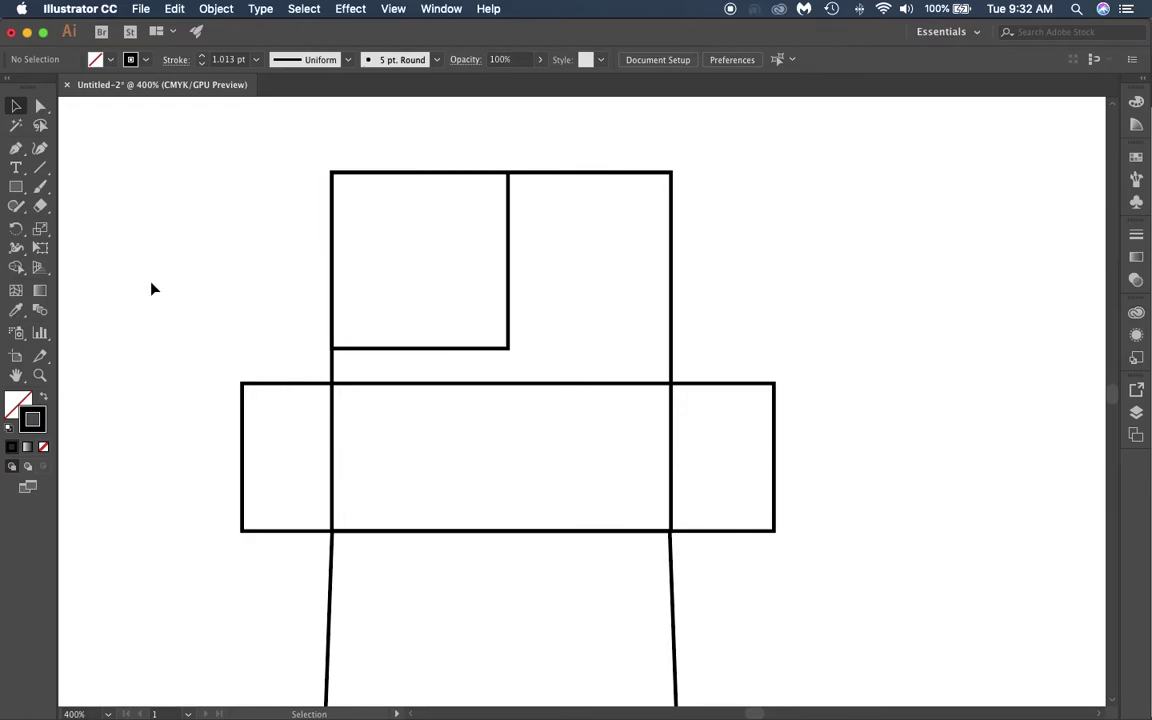
Draw a tilted six-sided polygon in the empty area beside the tower with the Polygon tool.
scroll(381, 383, down, 1)
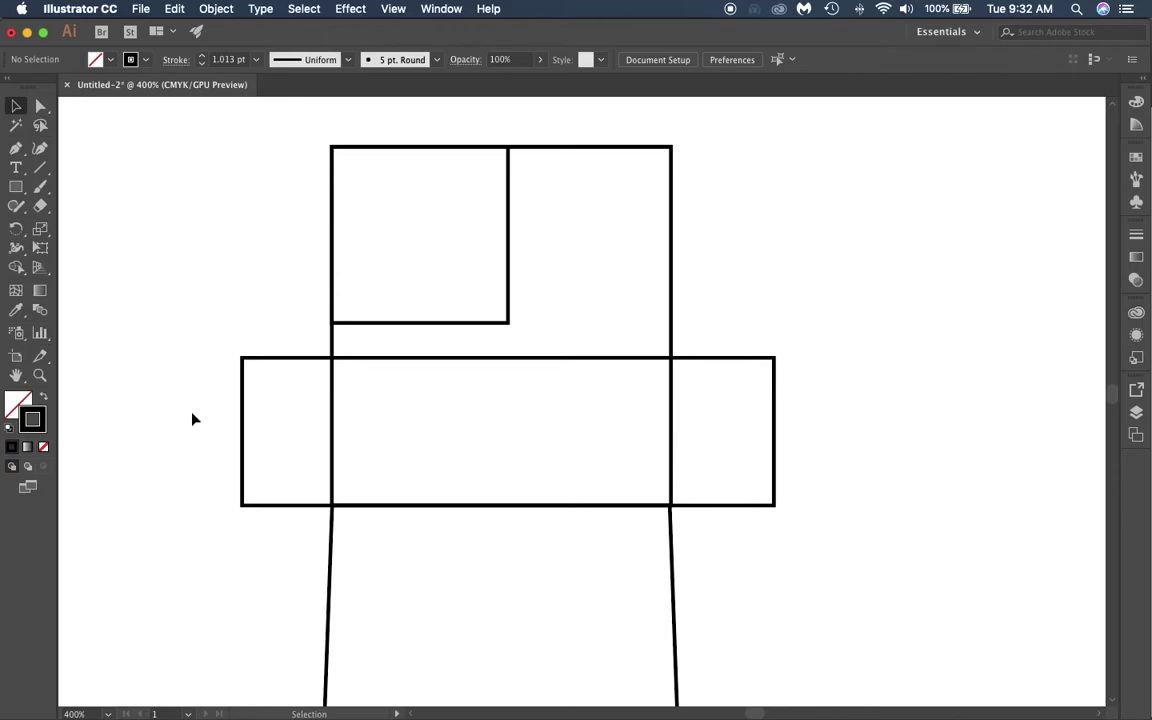
scroll(193, 418, down, 2)
scroll(219, 419, up, 3)
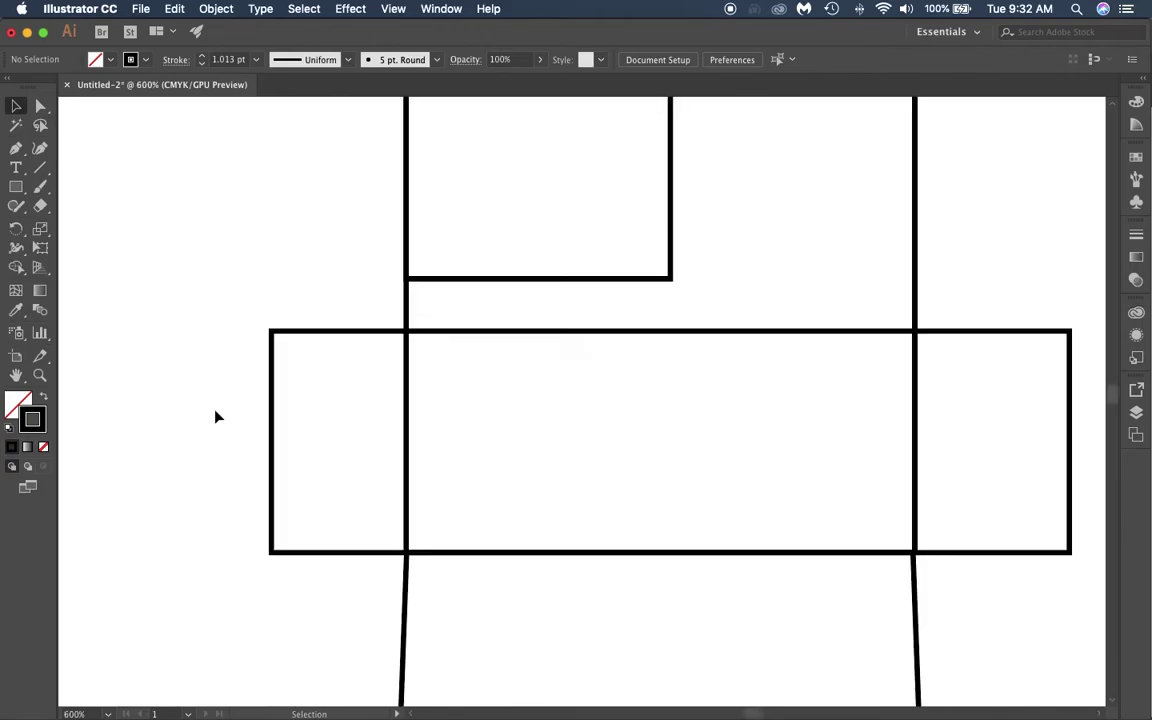
click(40, 375)
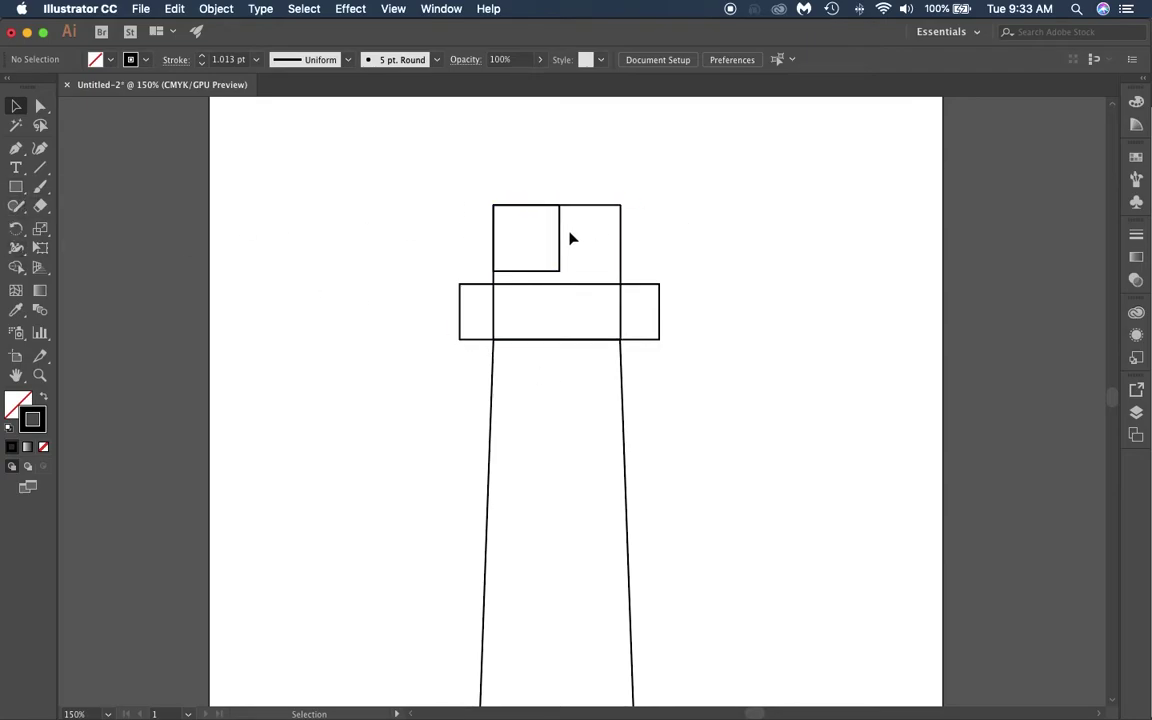
click(15, 188)
drag(15, 190, 73, 250)
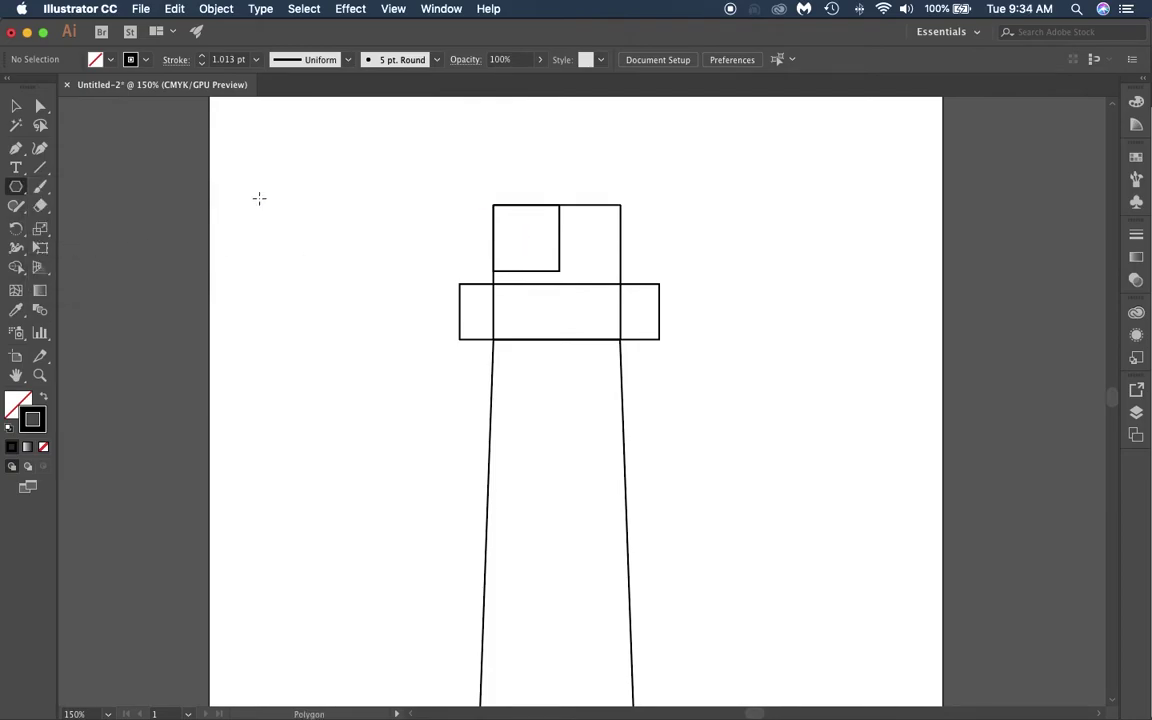
drag(258, 196, 320, 258)
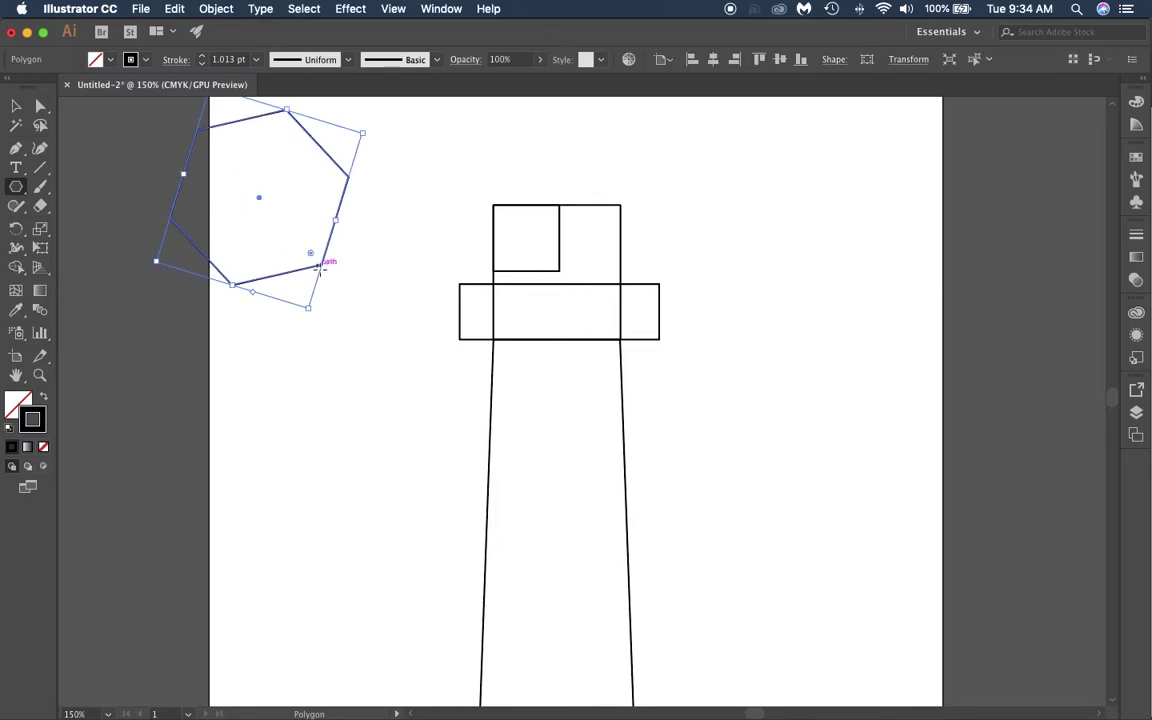
Reduce the tilted polygon to three sides and rotate the resulting triangle upright with its base horizontal.
scroll(335, 285, down, 1)
scroll(344, 301, up, 5)
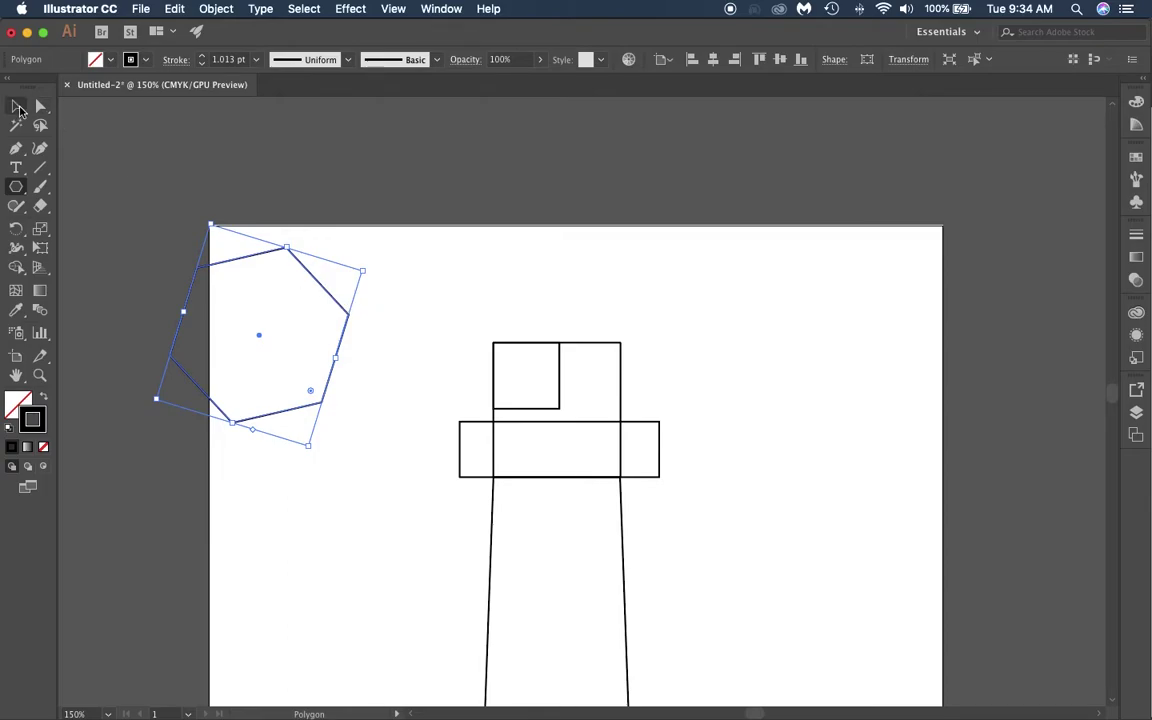
click(16, 105)
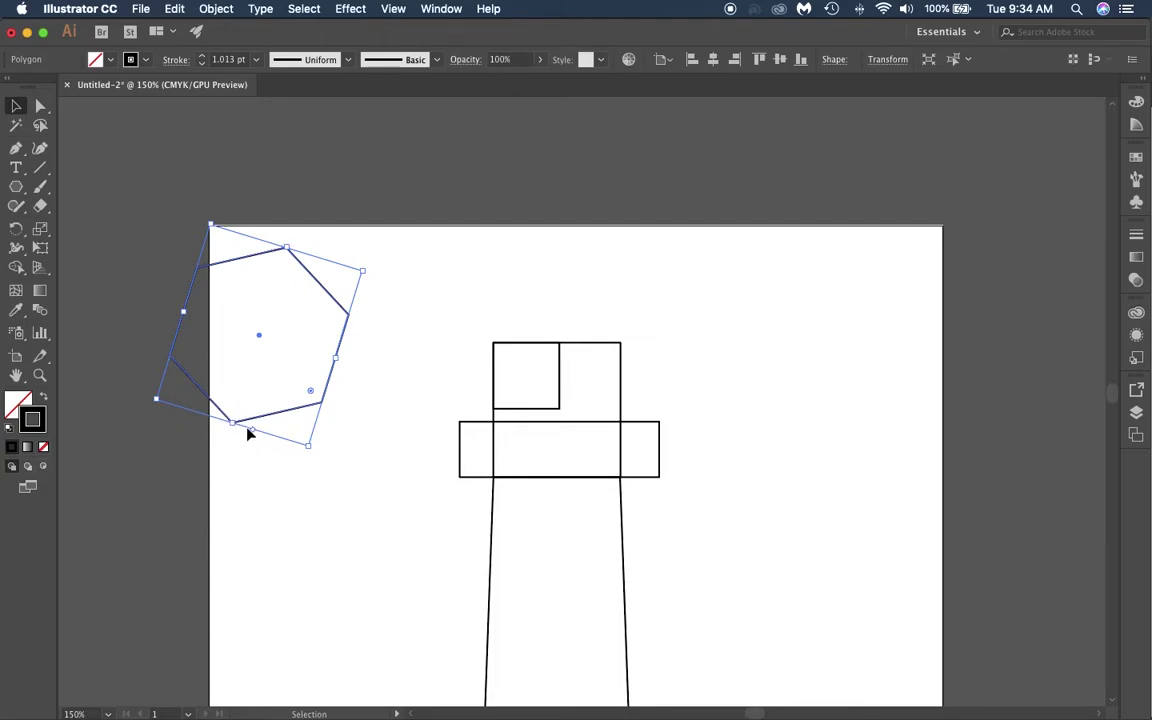
drag(251, 433, 314, 450)
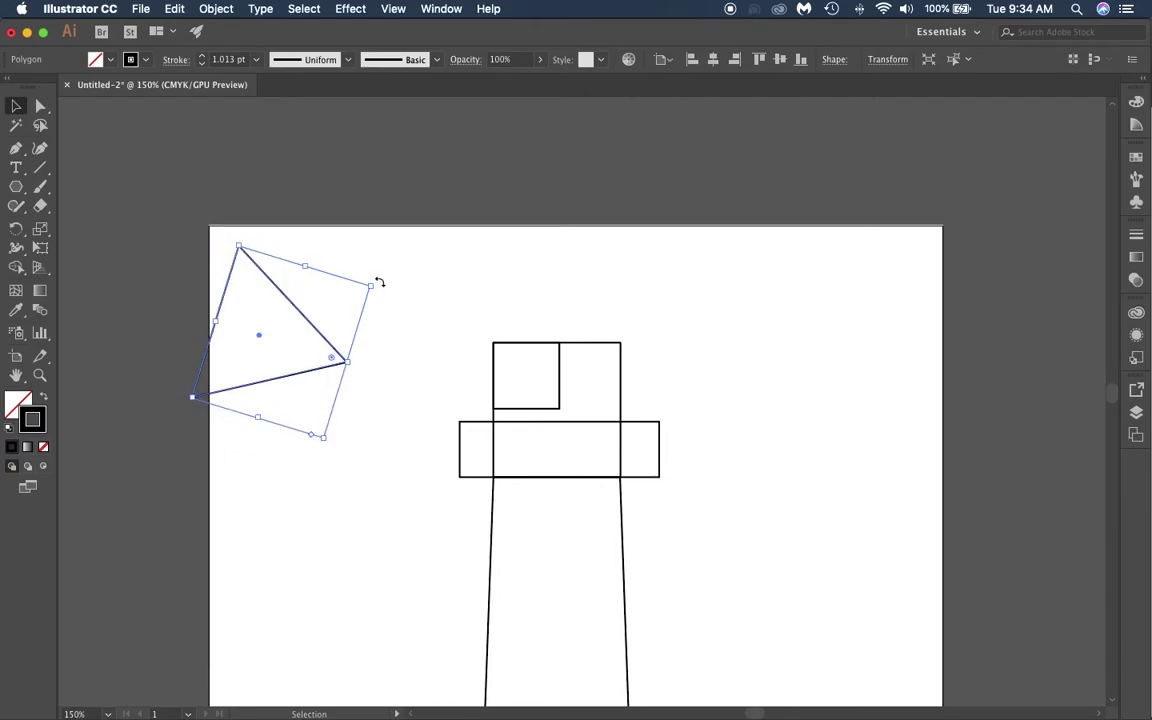
drag(379, 283, 197, 264)
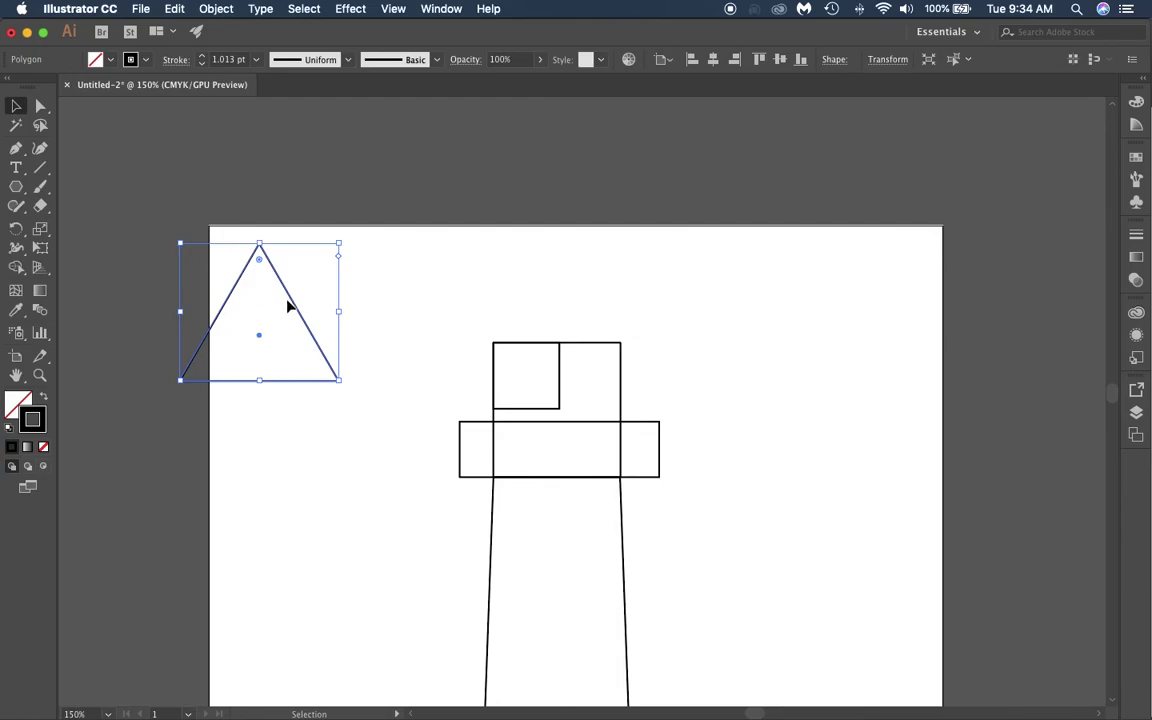
Fit the triangle onto the upper rectangle as a low, flattened roof and set its stroke to 1 pt.
drag(296, 303, 588, 263)
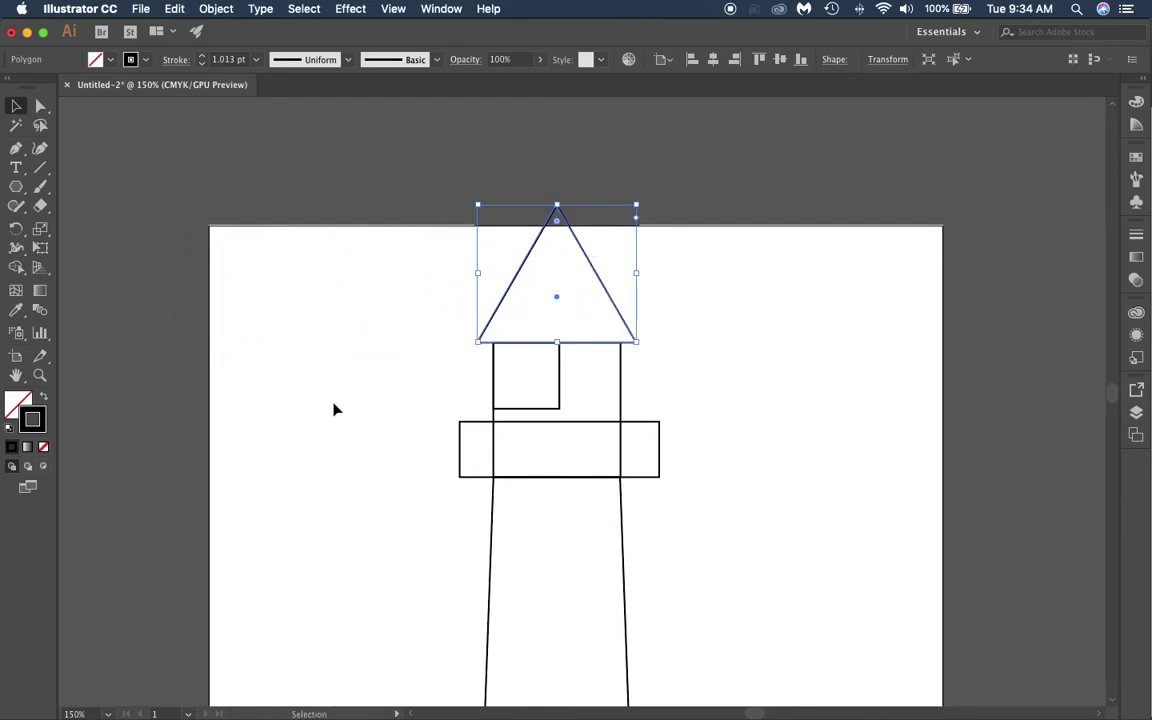
drag(557, 205, 557, 303)
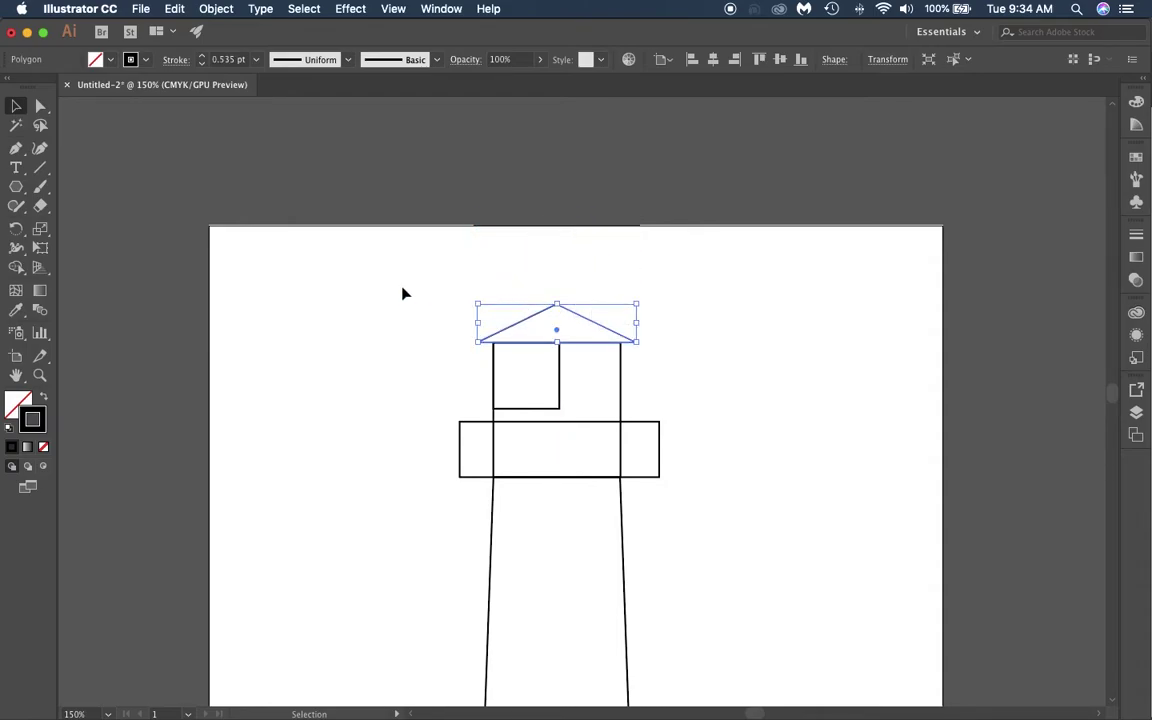
click(300, 296)
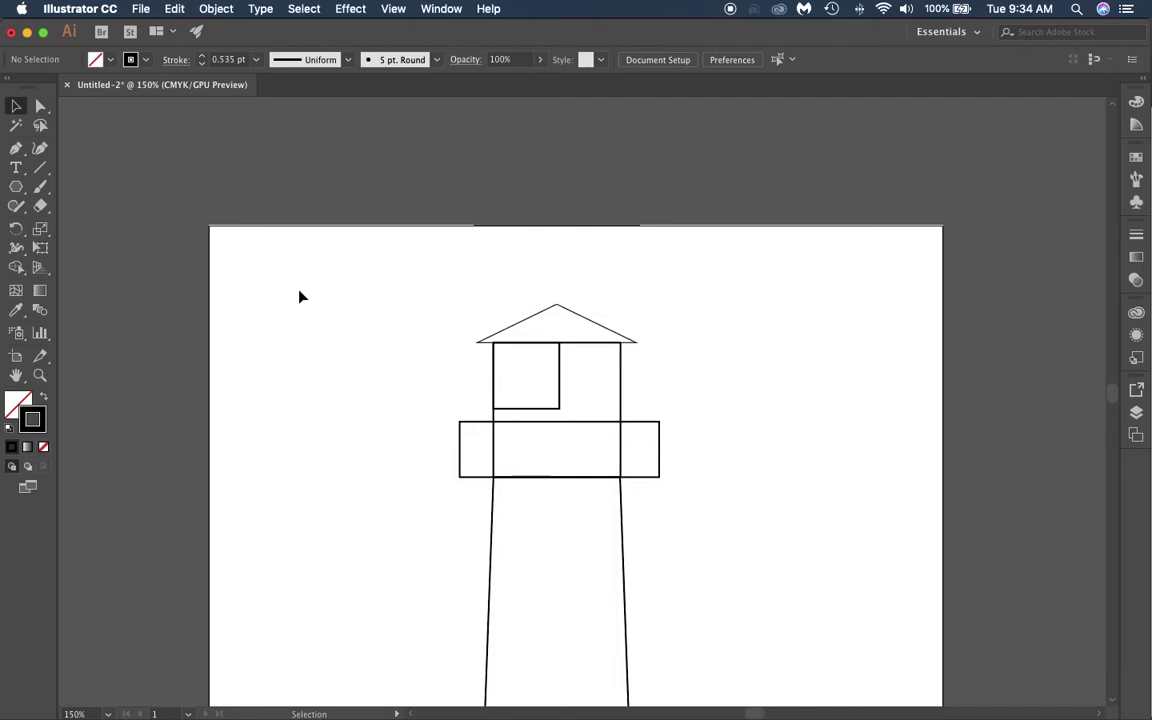
click(508, 316)
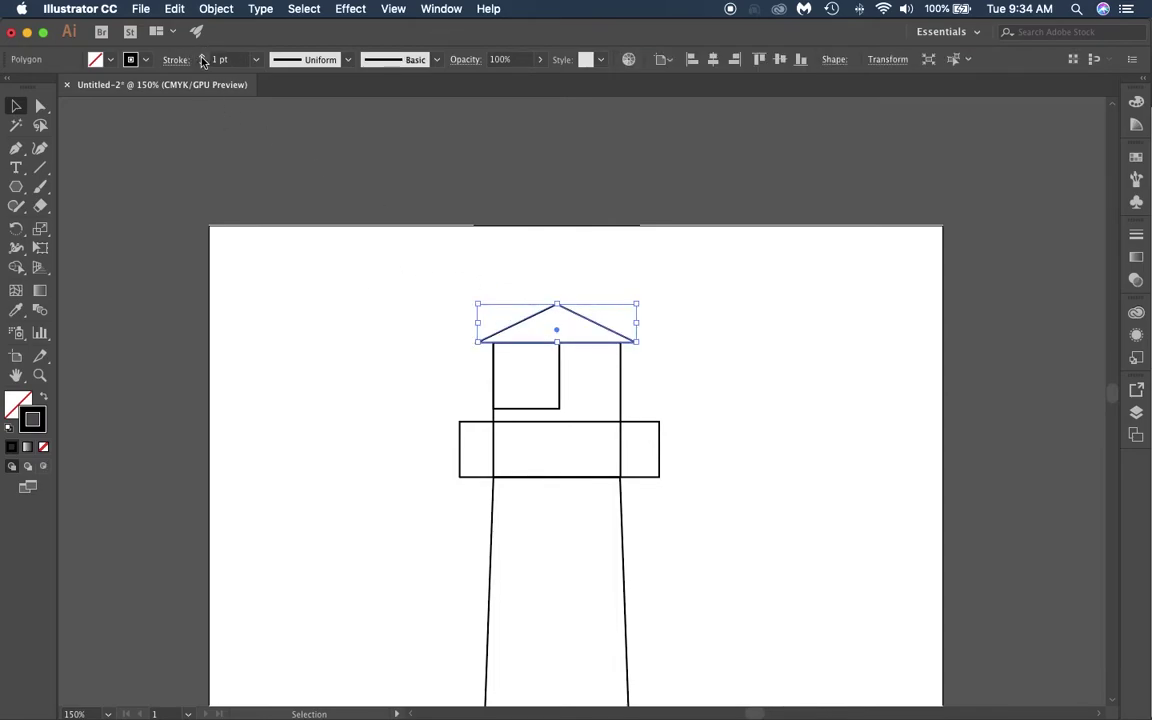
click(727, 391)
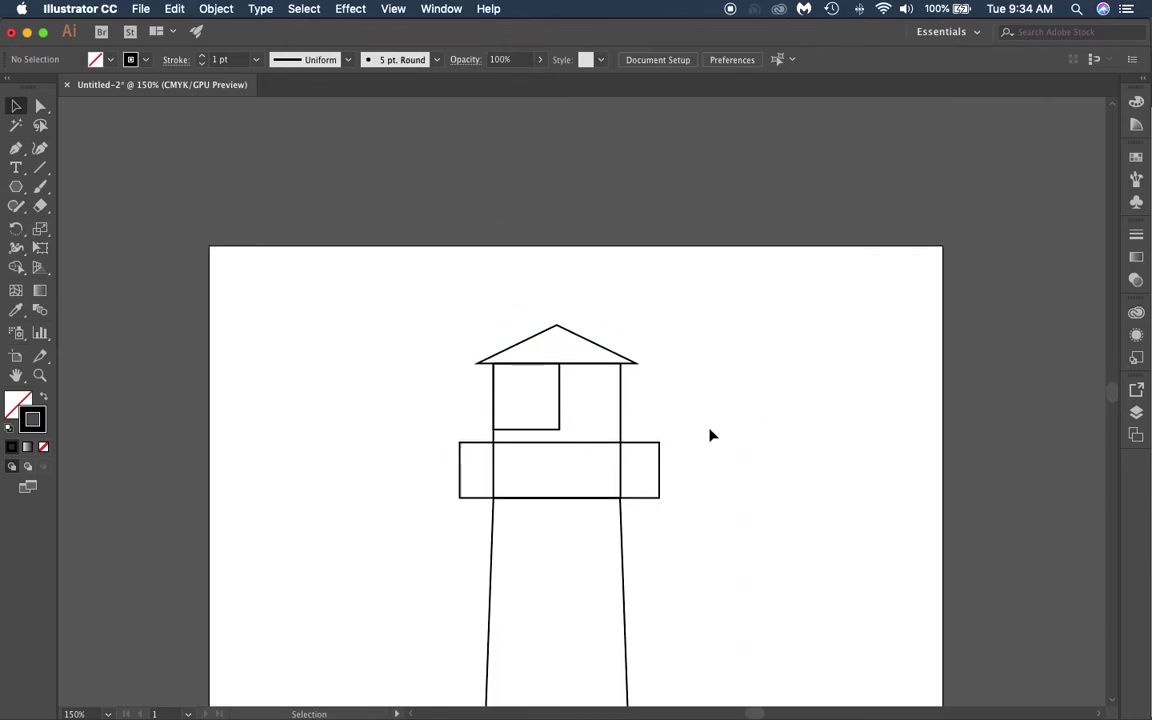
Draw a flat ellipse as wide as the platform and centre it vertically on the platform's lower edge.
scroll(706, 435, down, 10)
scroll(706, 435, up, 4)
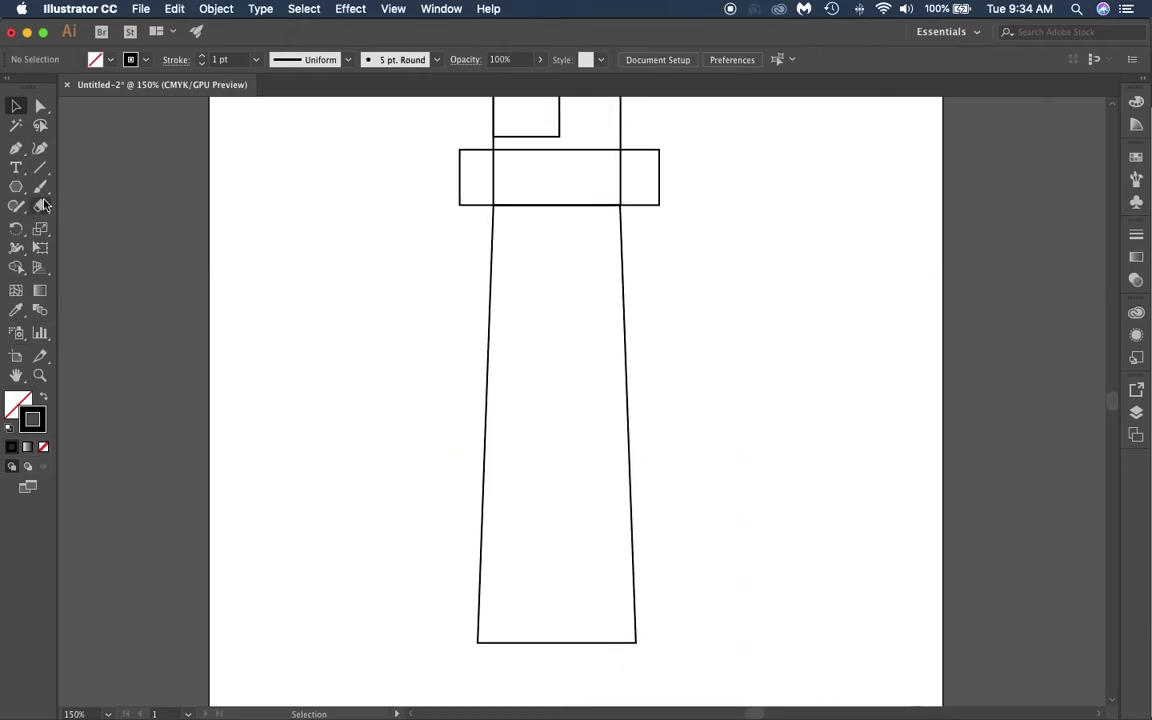
drag(16, 186, 72, 231)
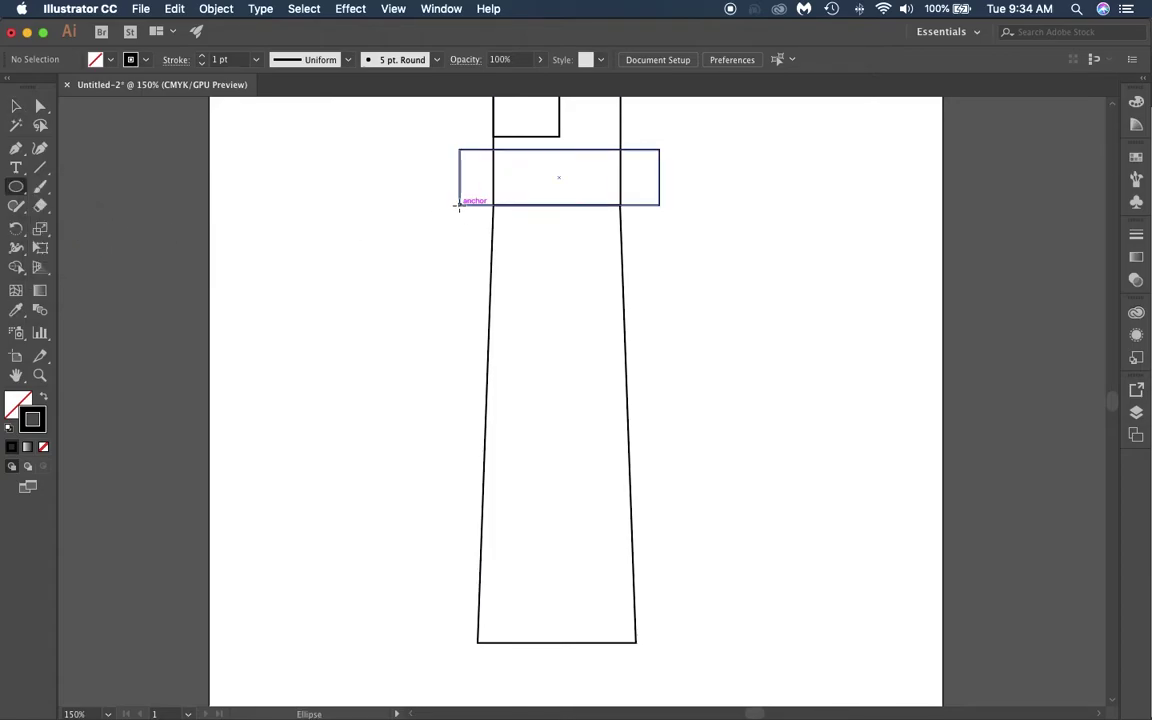
drag(459, 205, 660, 271)
key(v)
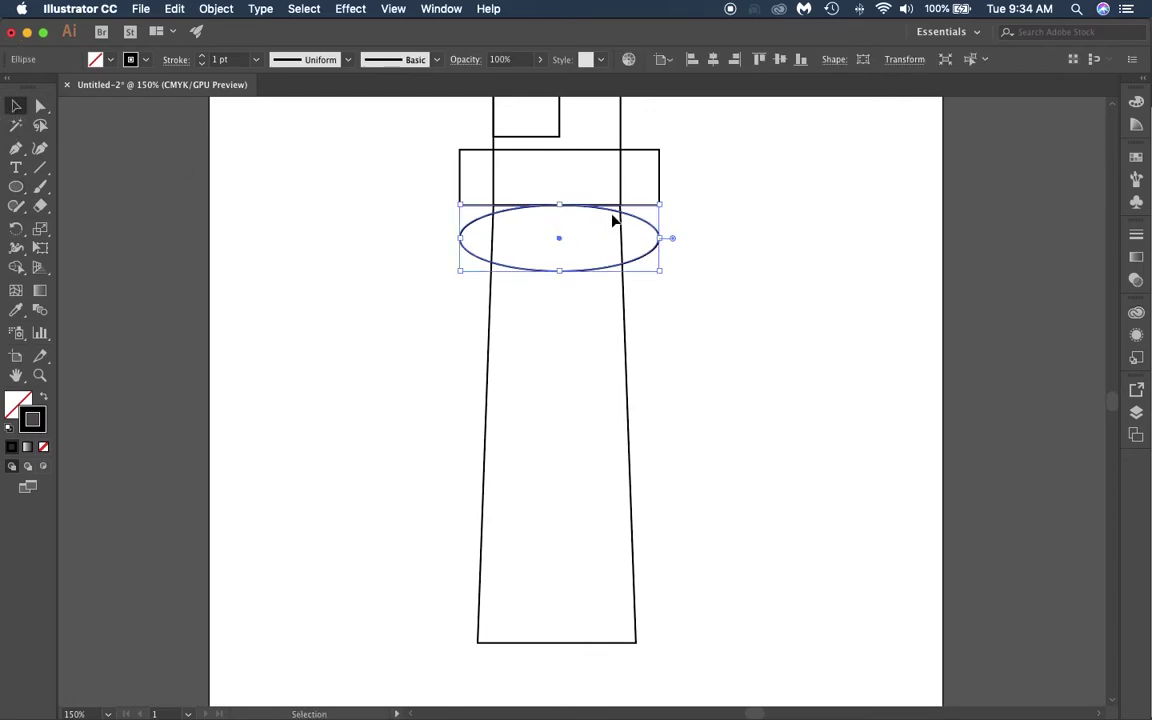
drag(615, 212, 622, 185)
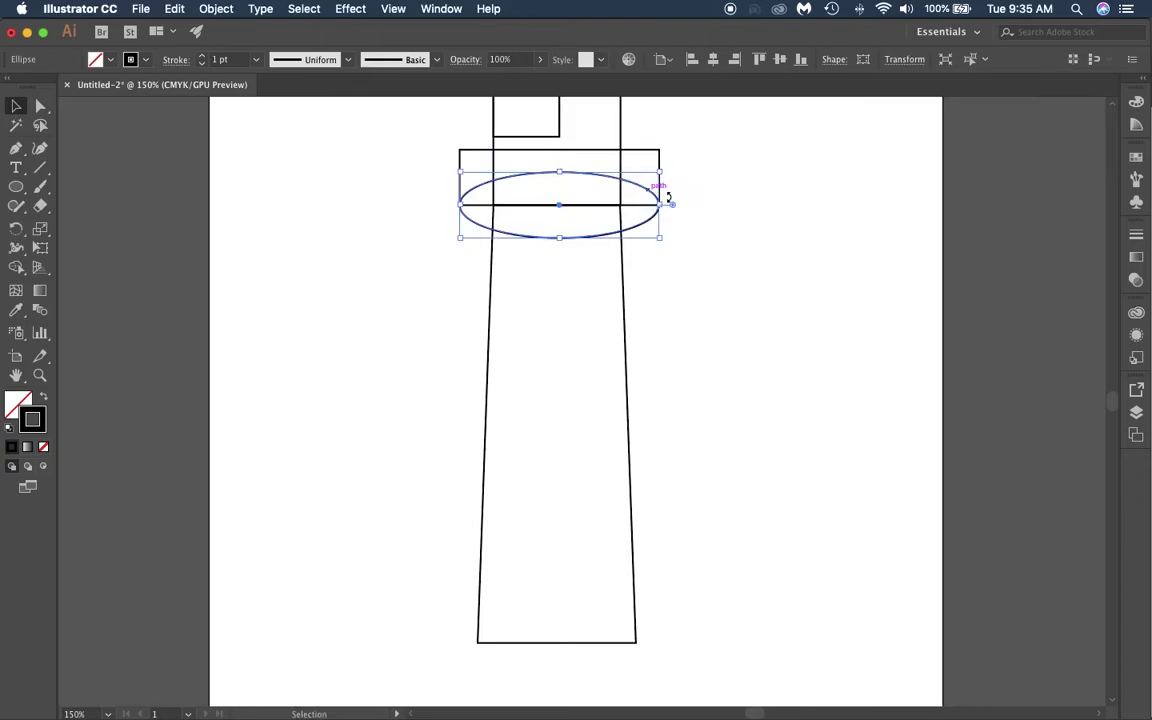
click(733, 193)
drag(484, 230, 619, 245)
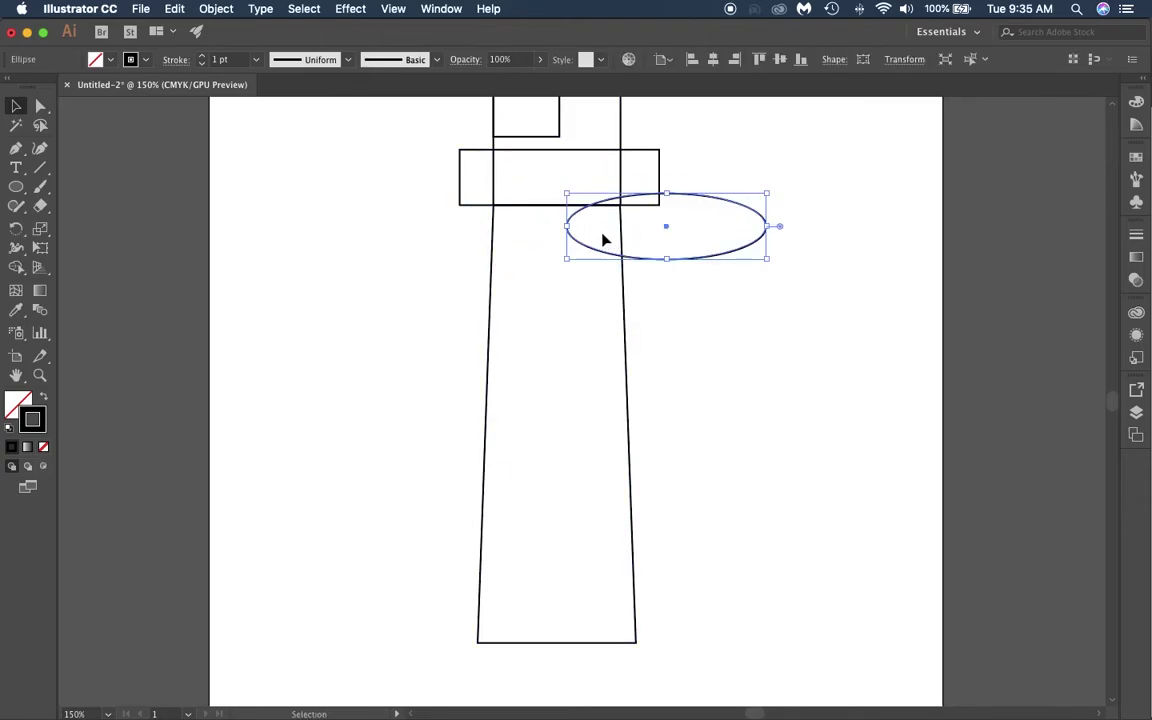
key(super+z)
click(681, 213)
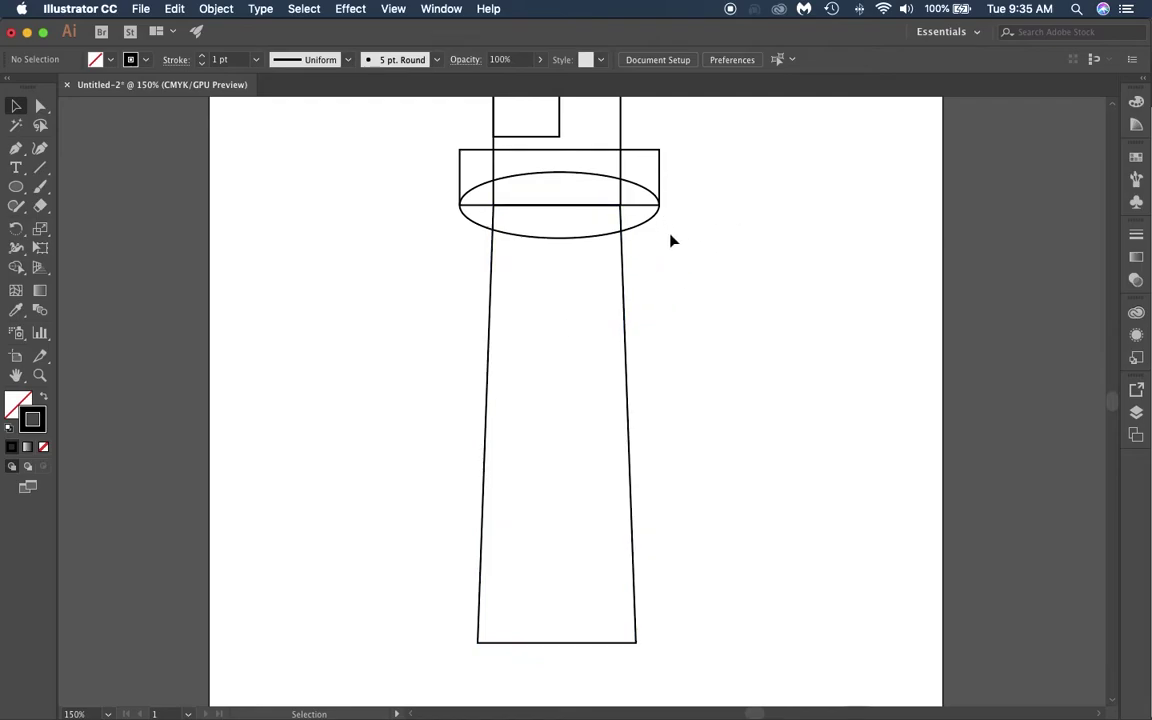
Draw a slanted line rising to the right across the tower just below the ellipse, overshooting both sides.
key(super+minus)
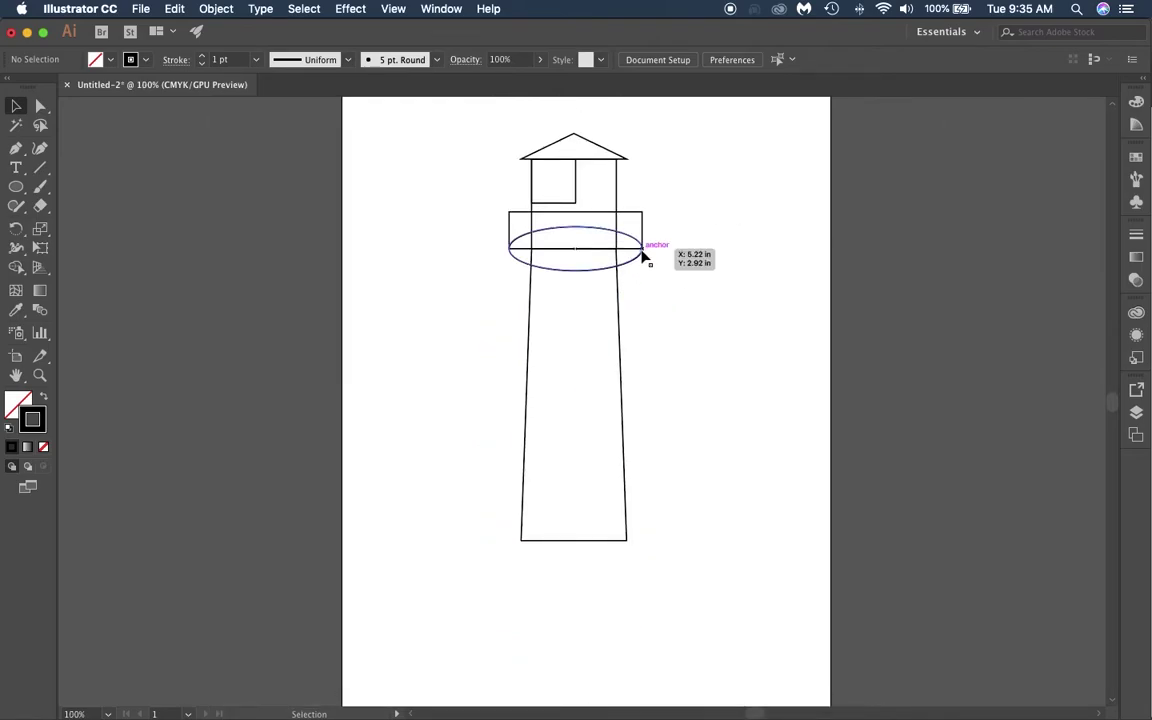
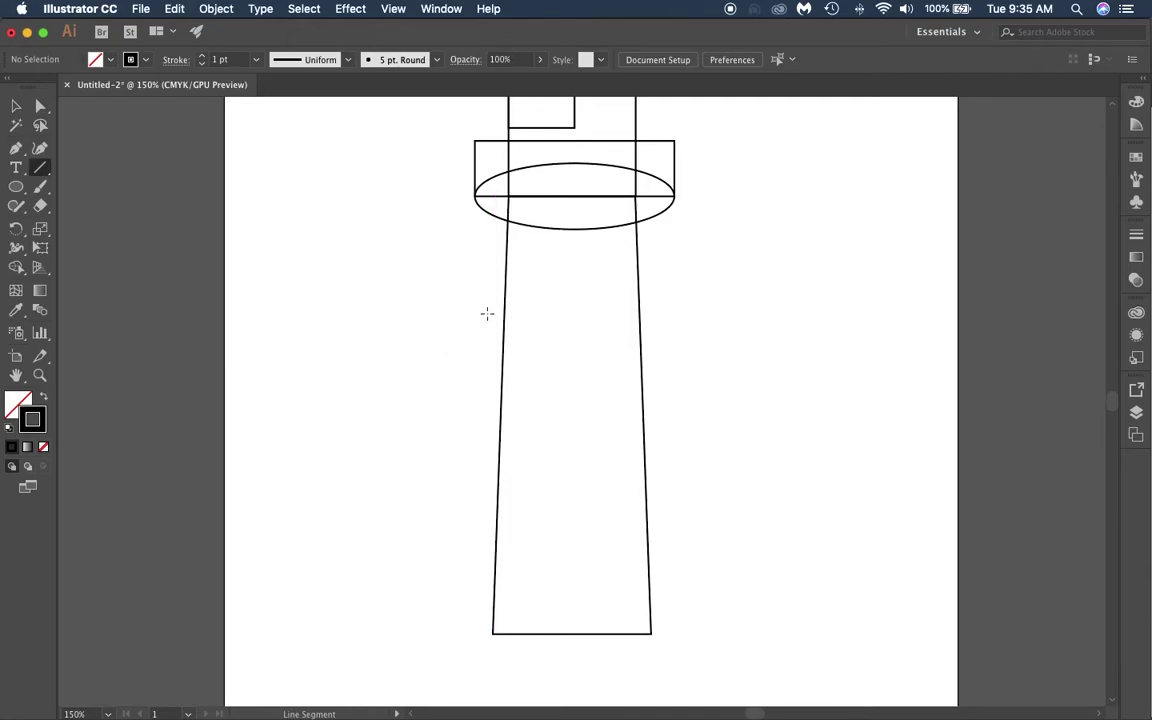
mouse_move(464, 303)
mouse_down()
mouse_move(653, 247)
mouse_move(691, 214)
mouse_move(689, 198)
mouse_move(699, 229)
mouse_move(675, 235)
mouse_up()
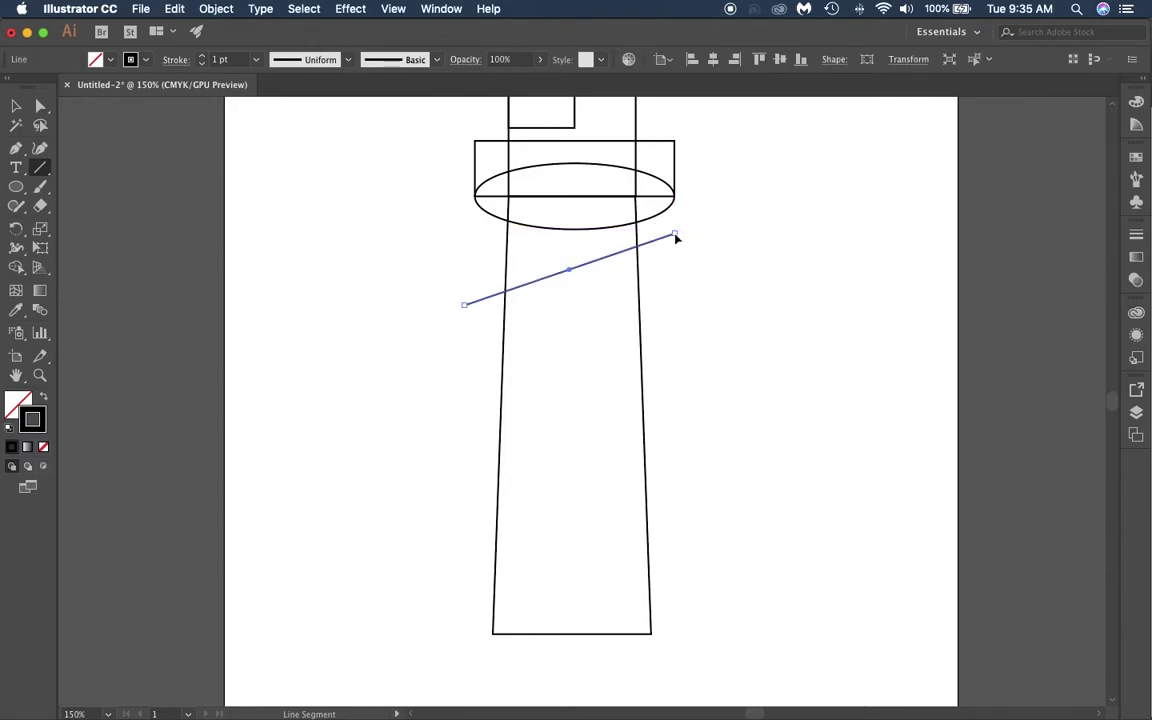
click(16, 105)
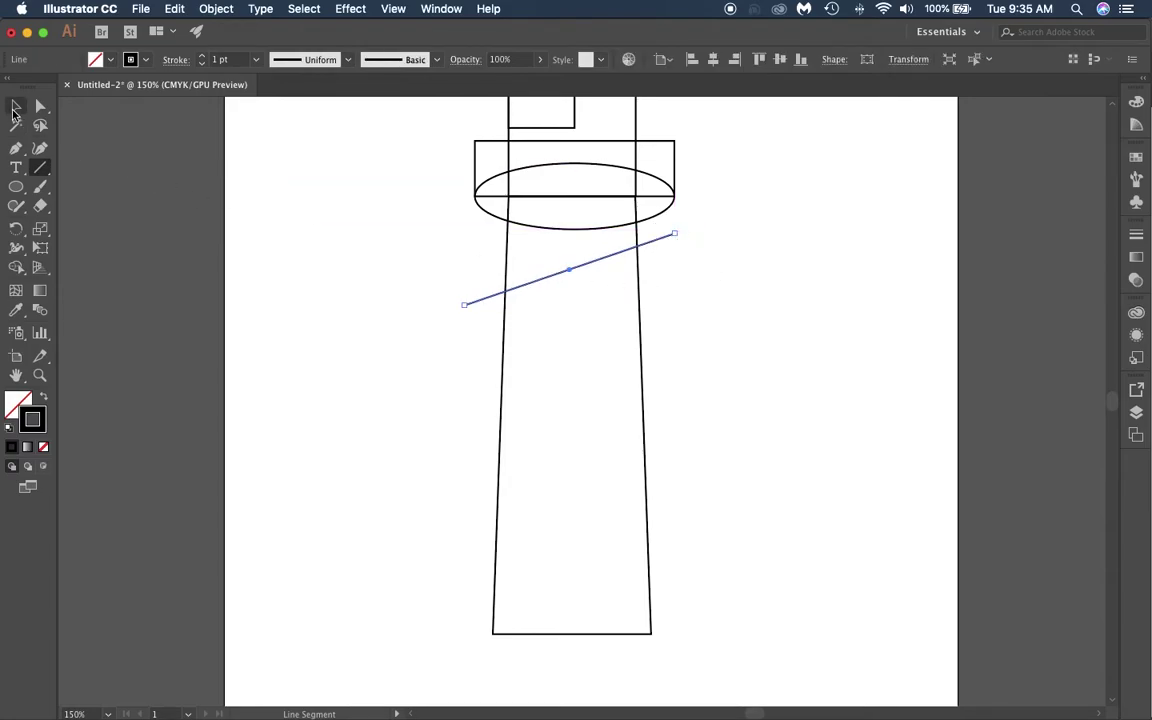
click(370, 358)
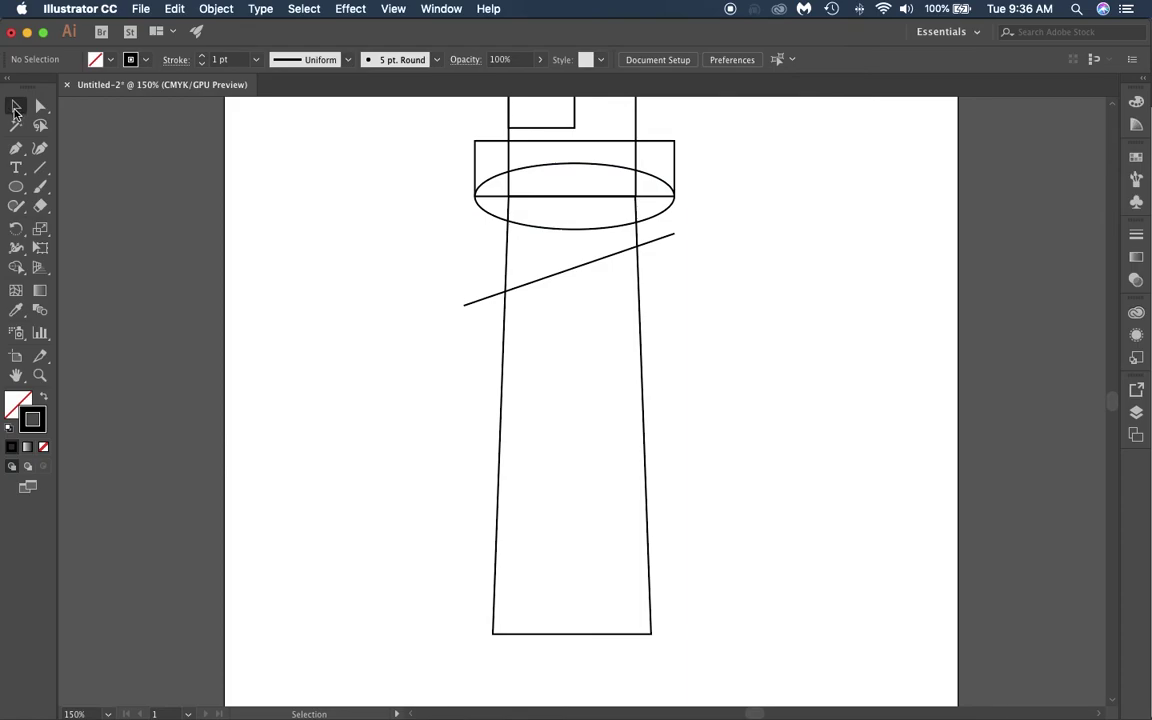
Duplicate the slanted line four times down the tower at roughly even spacing to outline the stripes.
click(561, 279)
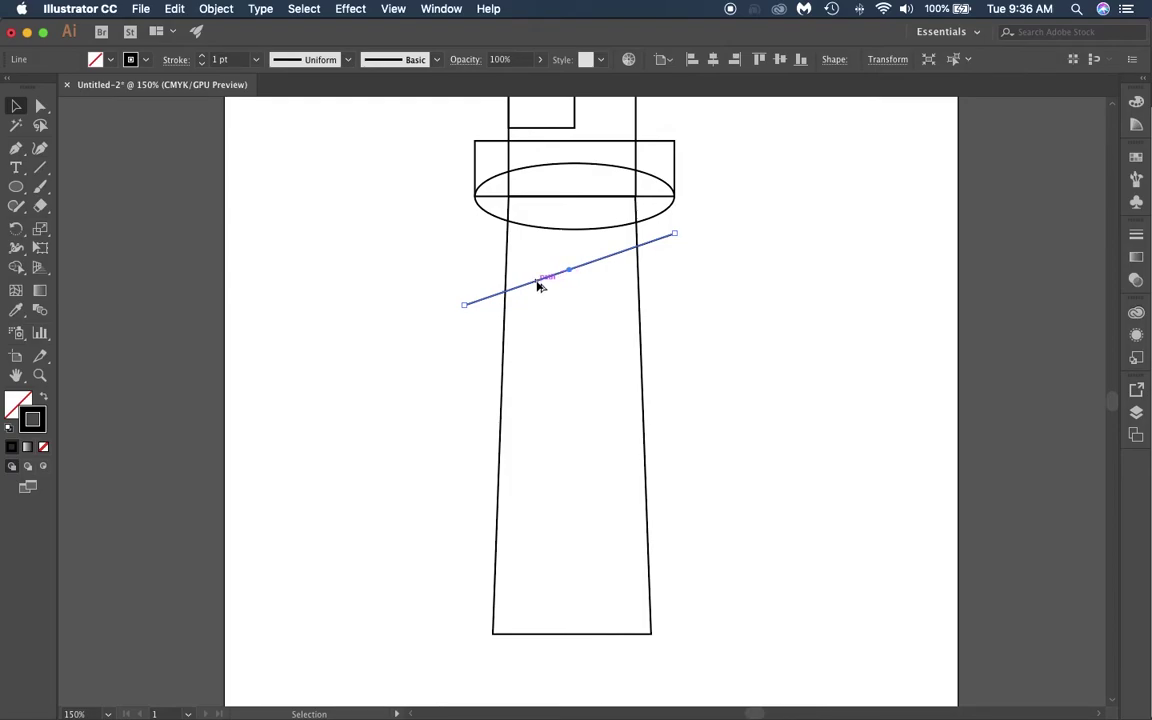
drag(538, 286, 536, 356)
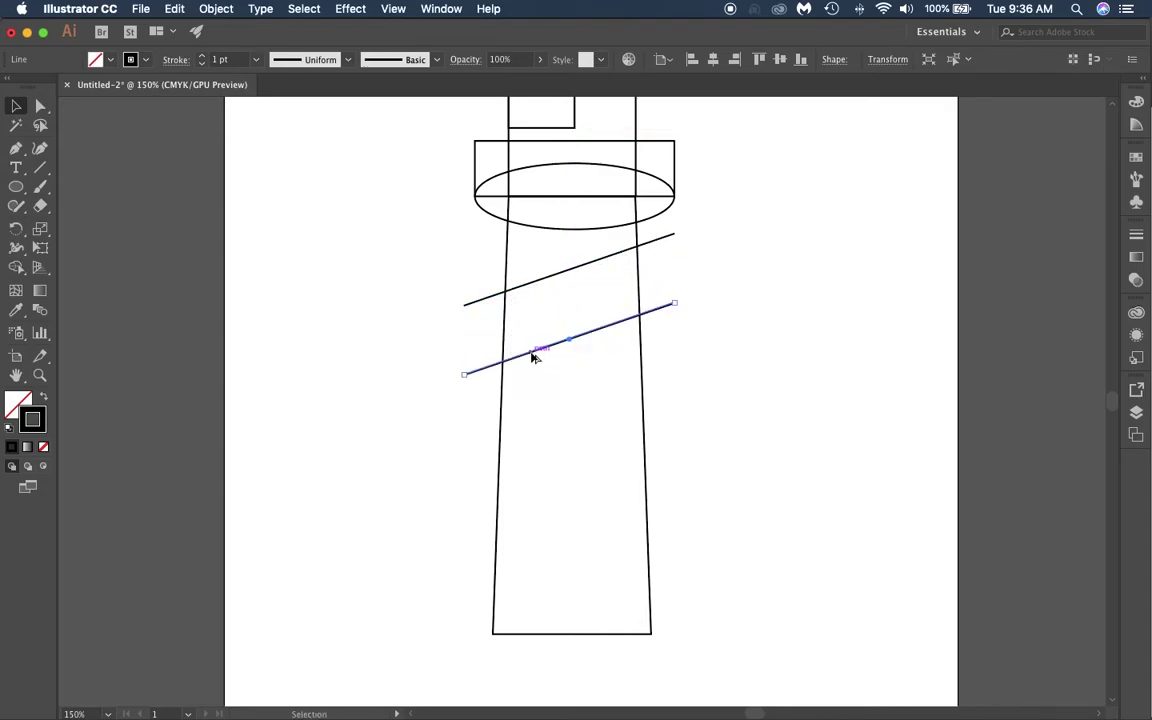
drag(533, 357, 558, 572)
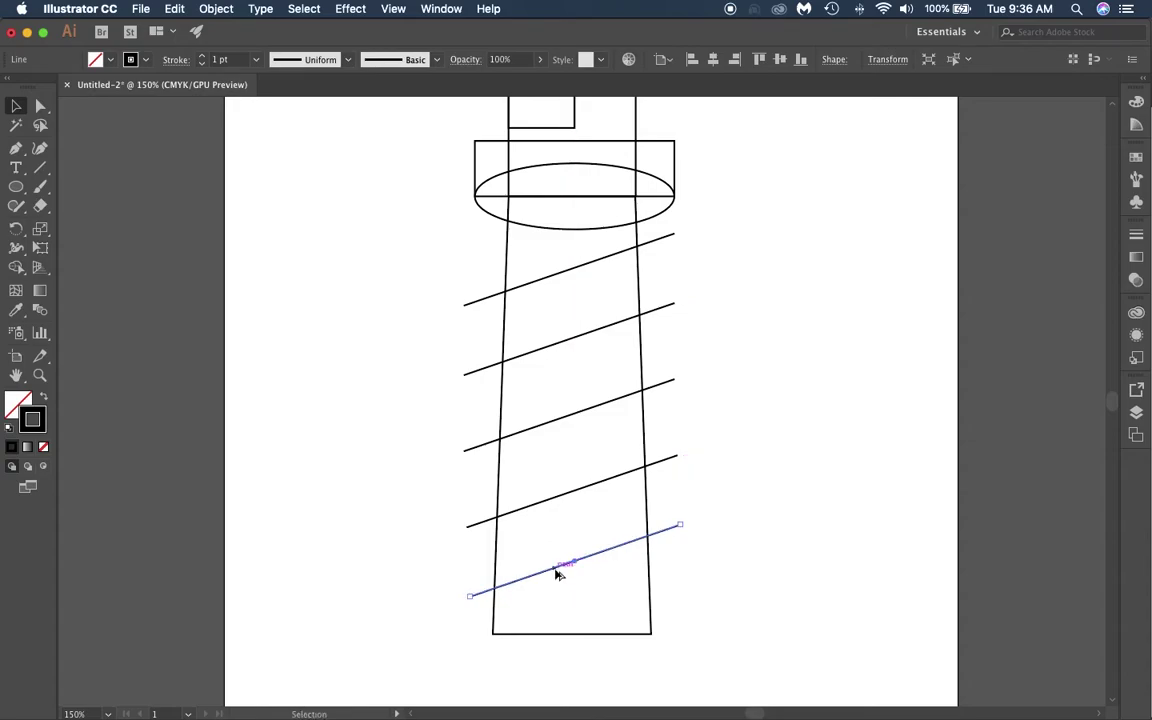
click(755, 366)
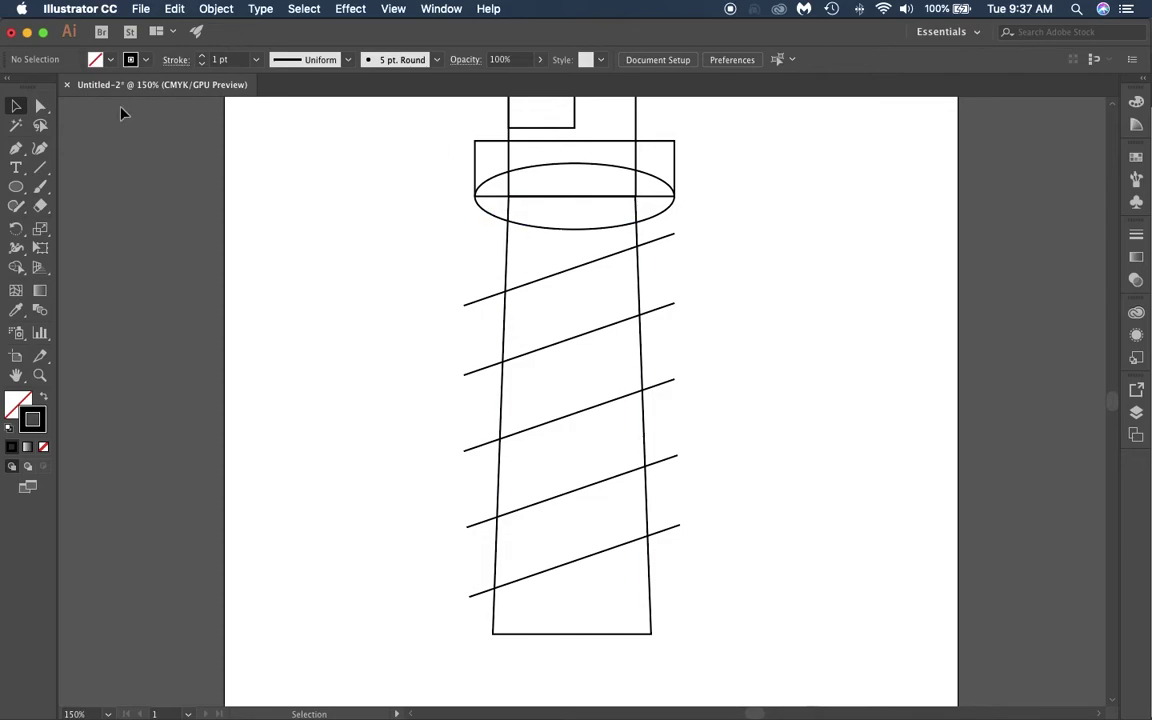
scroll(580, 300, down, 1)
scroll(575, 310, up, 5)
scroll(570, 308, down, 3)
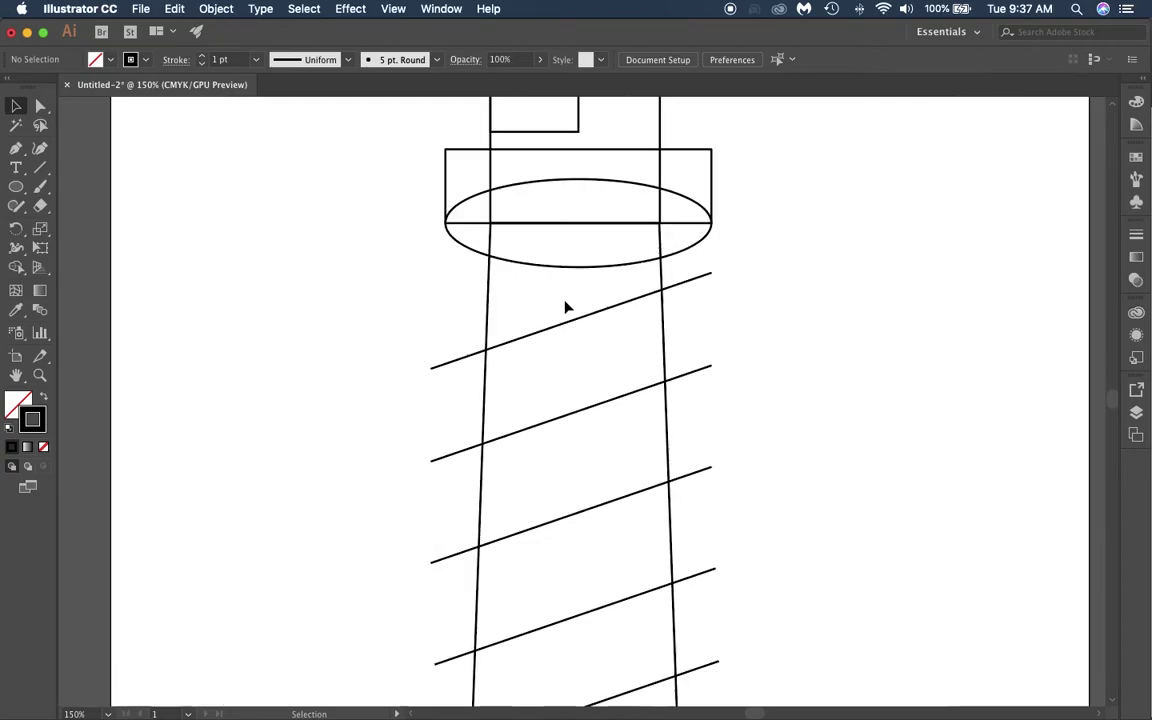
key(super+minus)
scroll(575, 310, down, 1)
scroll(582, 312, up, 2)
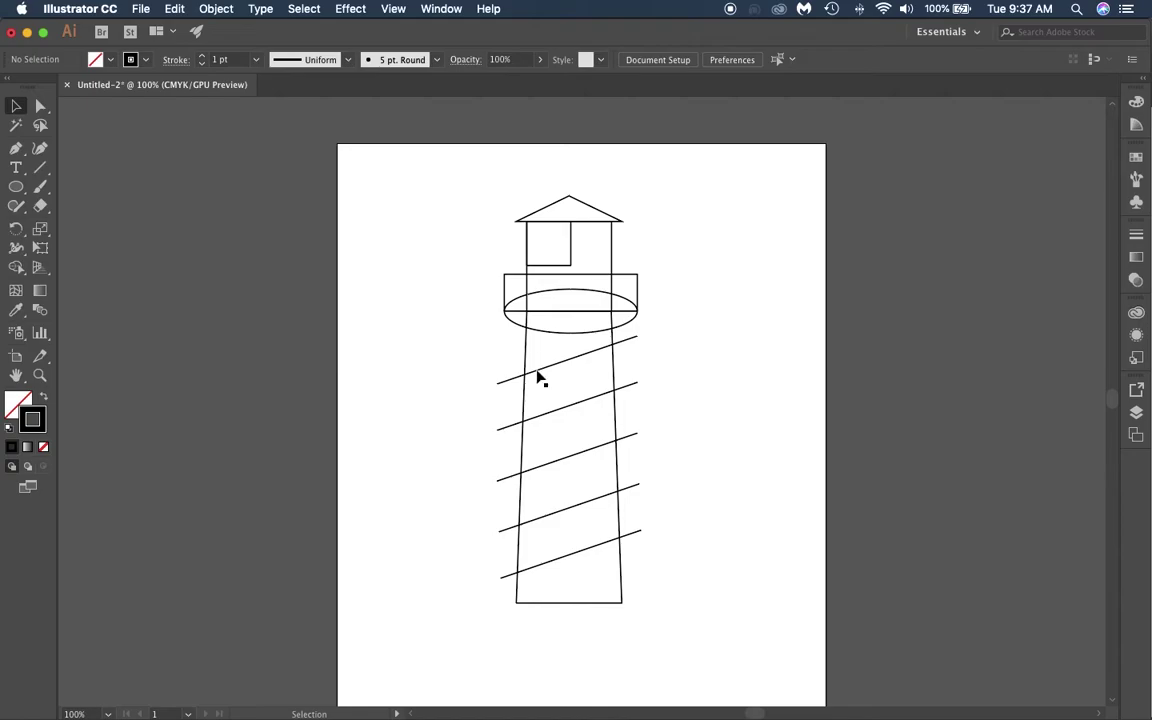
drag(450, 279, 690, 628)
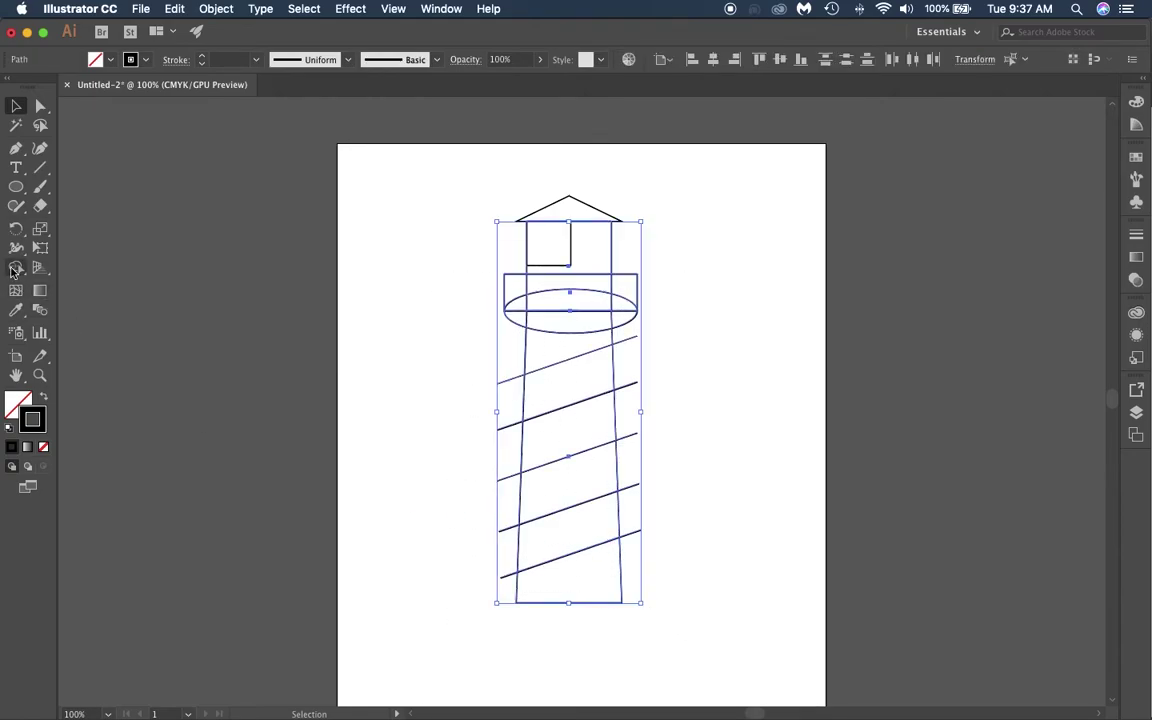
click(587, 613)
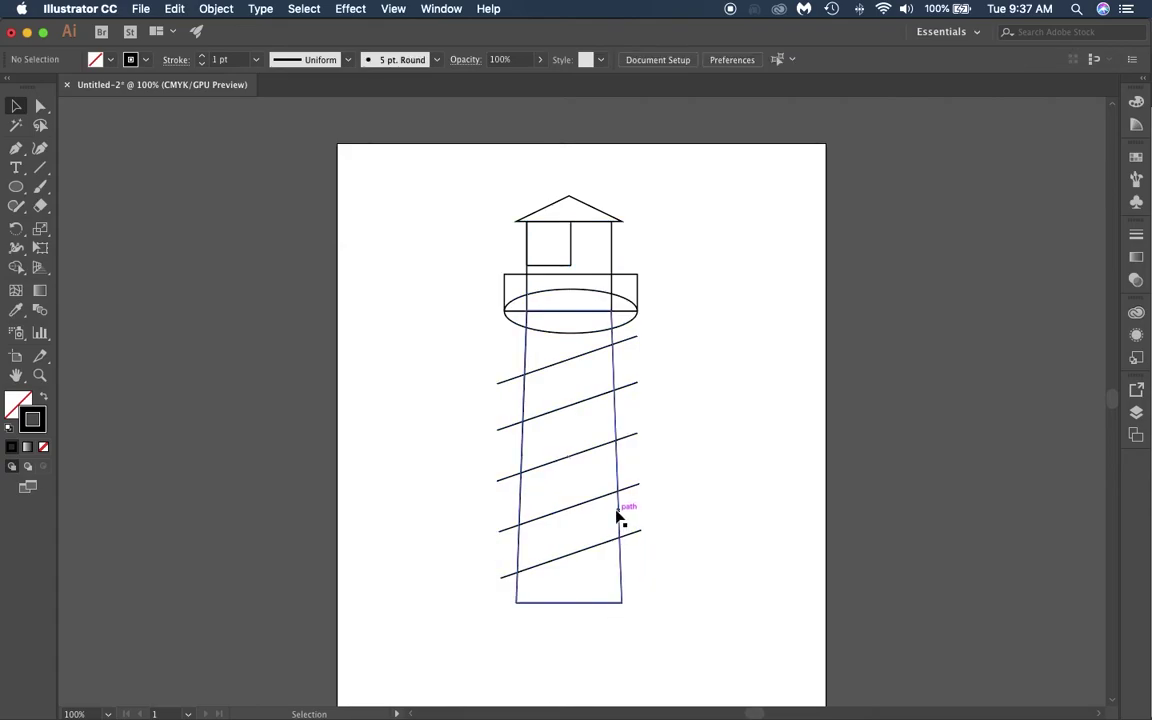
Try filling the tapered tower body with light blue, and undo the fill.
click(621, 514)
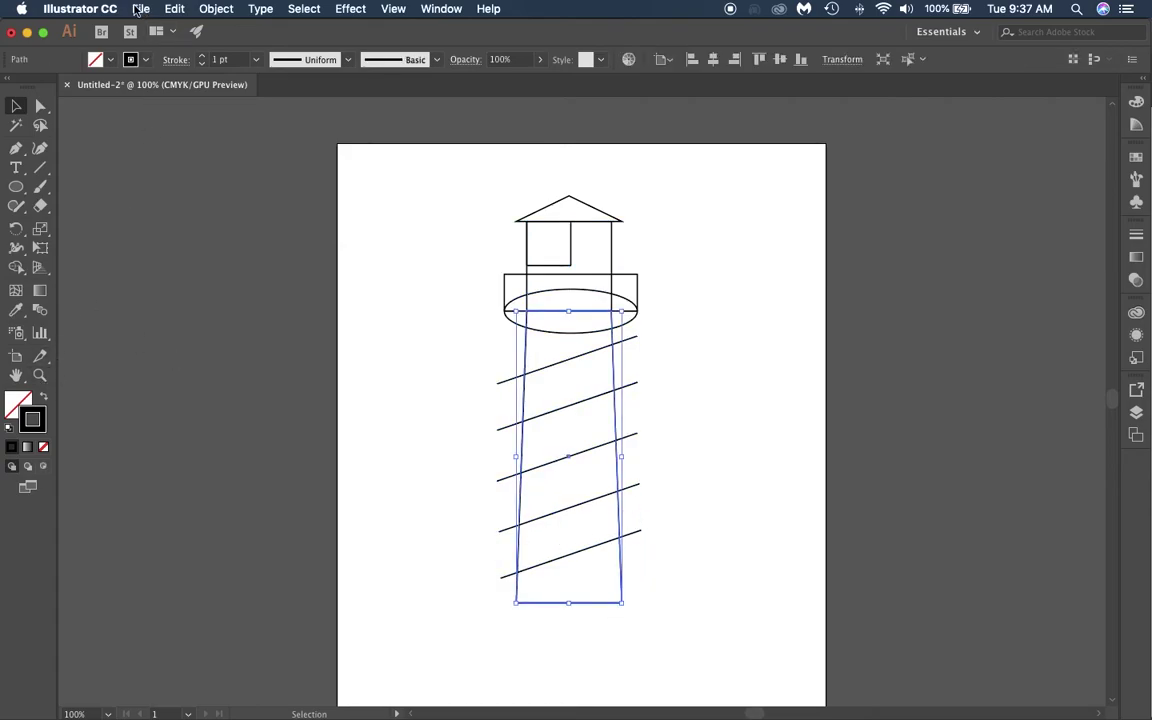
click(97, 59)
click(90, 88)
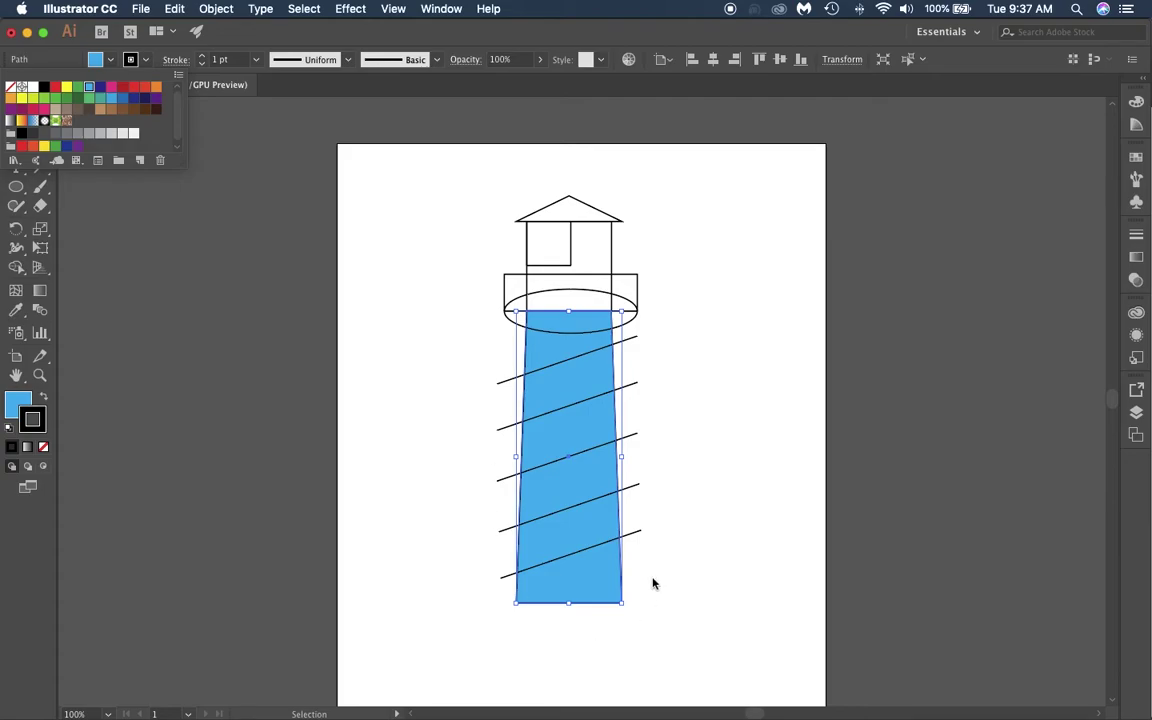
key(Escape)
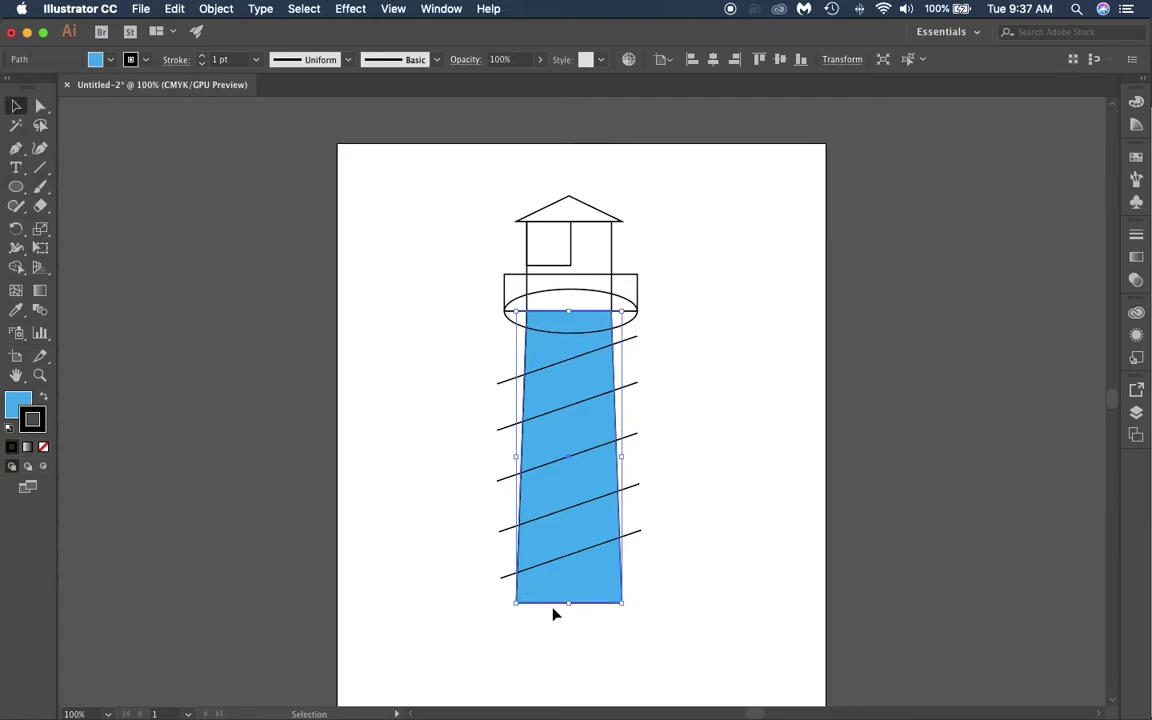
key(super+z)
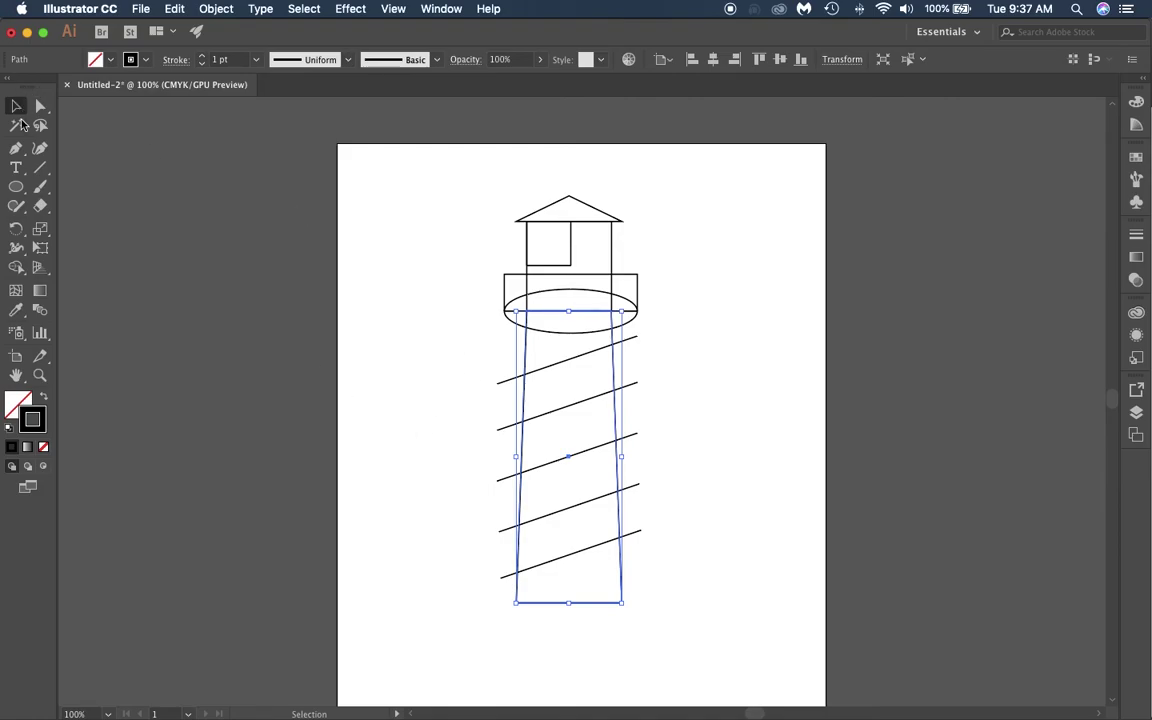
Select the whole lighthouse and split the tower into separate stripe sections along the slanted lines with the Shape Builder tool.
click(450, 237)
drag(443, 171, 671, 625)
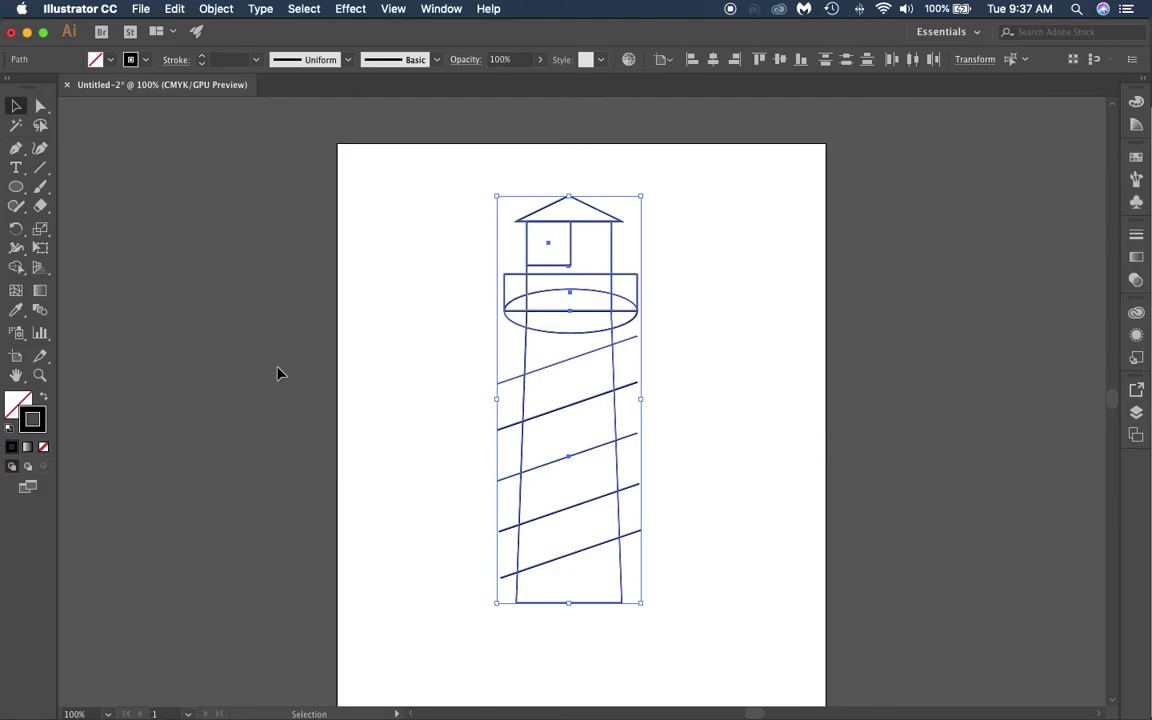
click(17, 268)
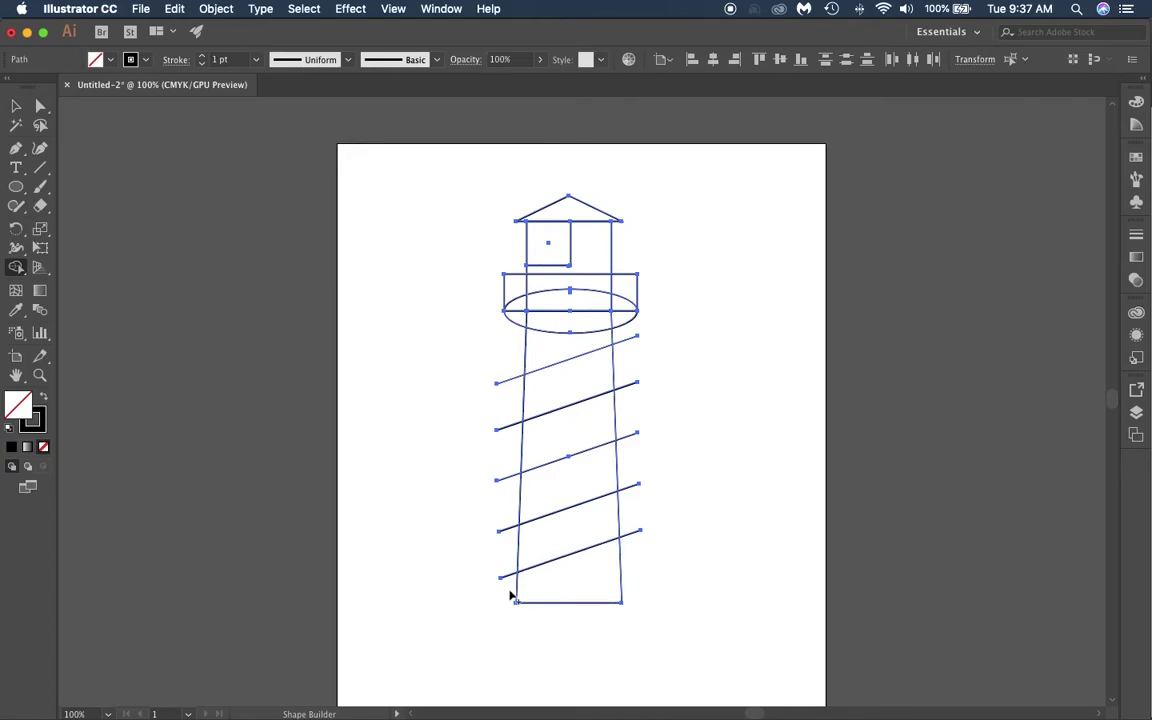
click(588, 578)
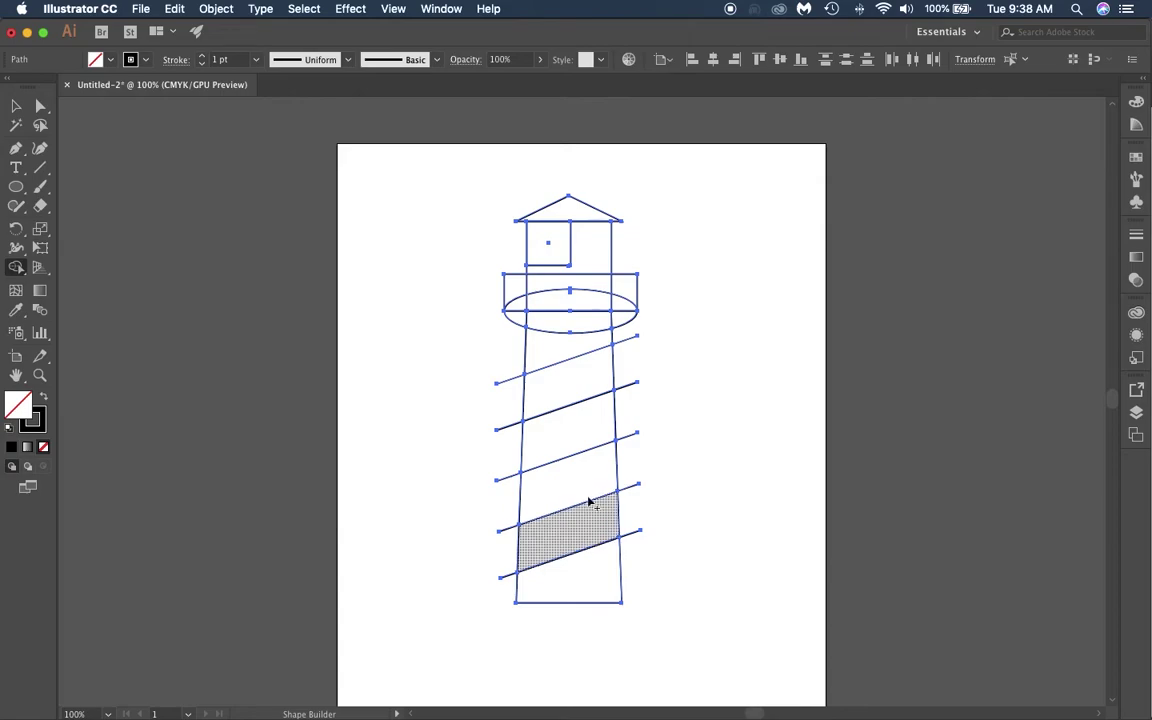
click(555, 386)
click(542, 358)
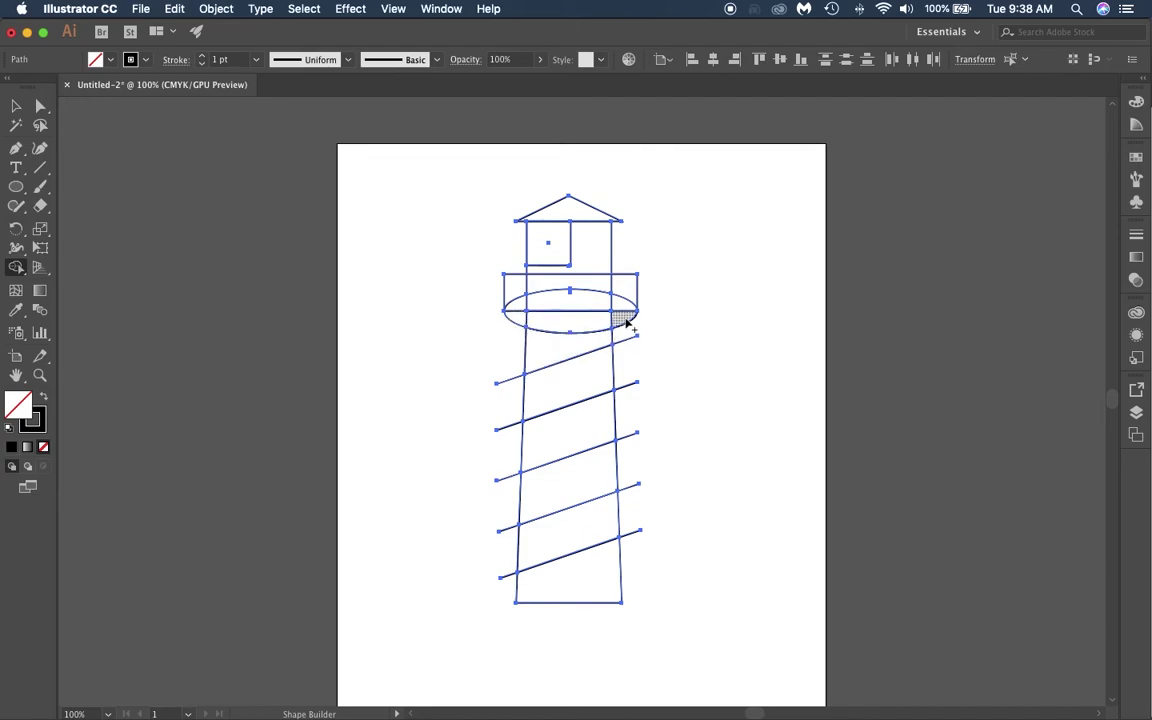
Merge the ellipse's inner pieces into the tower's top section and the platform, keeping only its curved corners beneath the platform.
mouse_move(624, 320)
mouse_down()
mouse_move(546, 322)
mouse_move(545, 345)
mouse_move(558, 342)
mouse_up()
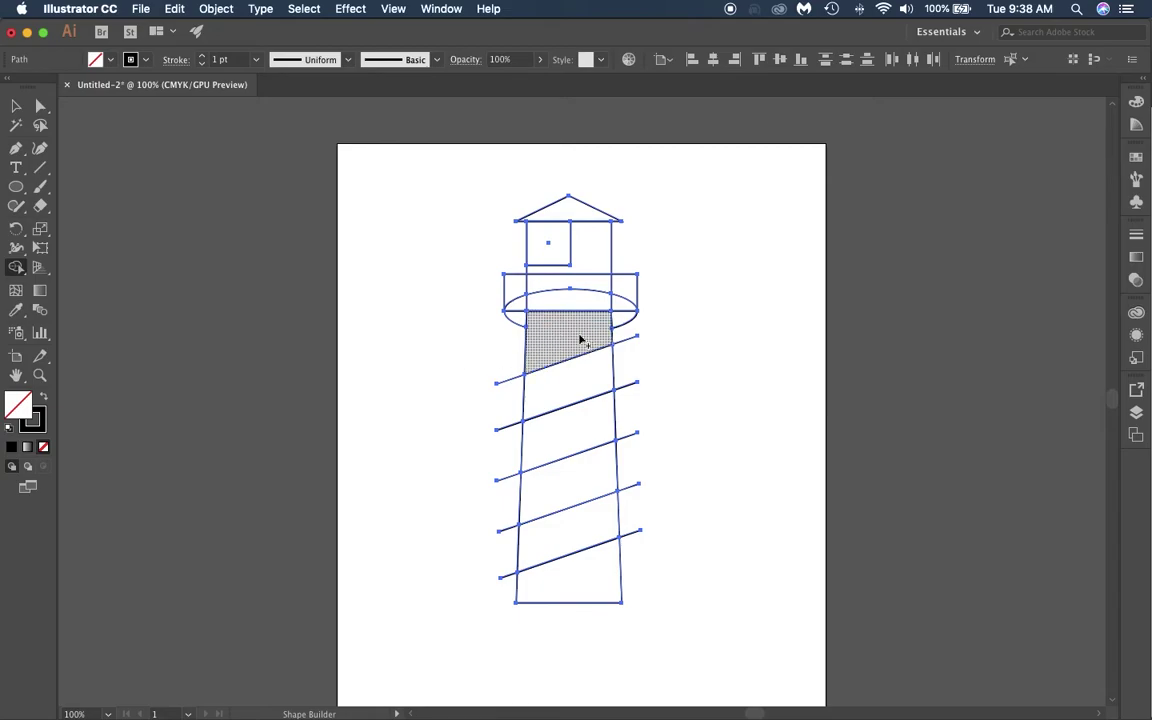
click(520, 308)
mouse_move(569, 304)
mouse_down()
mouse_move(572, 285)
mouse_move(620, 286)
mouse_up()
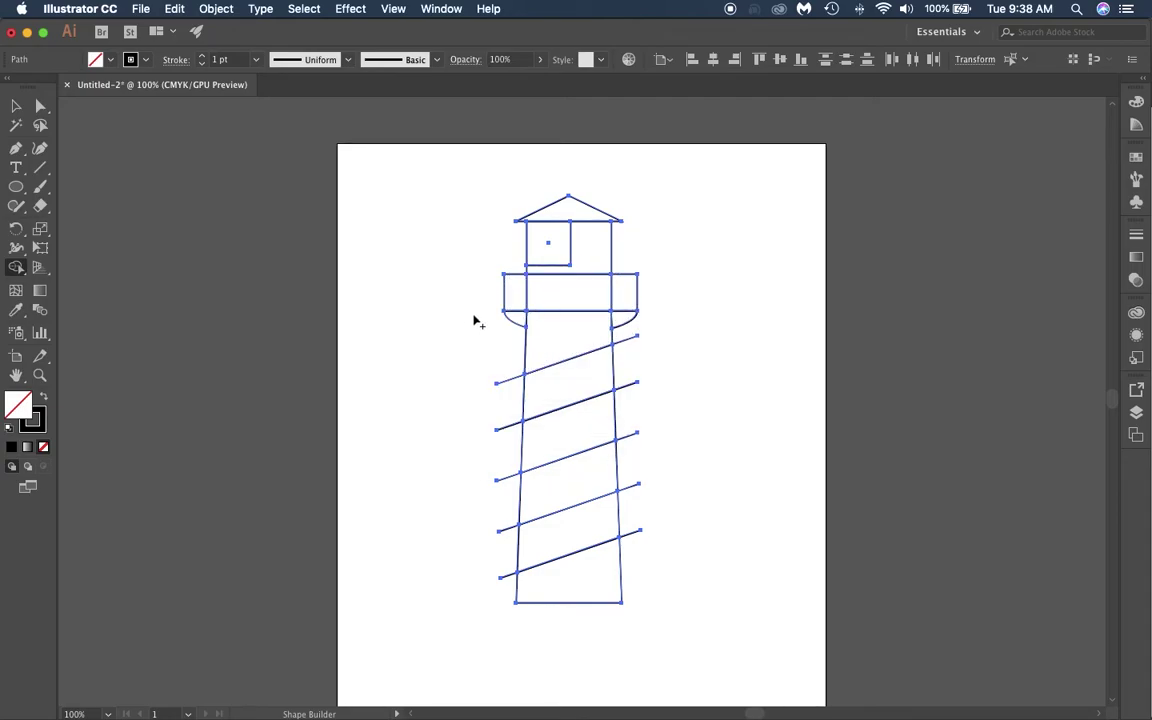
Make the lantern room wall, the platform's centre, the window and the roof separate shapes with the Shape Builder tool.
click(586, 256)
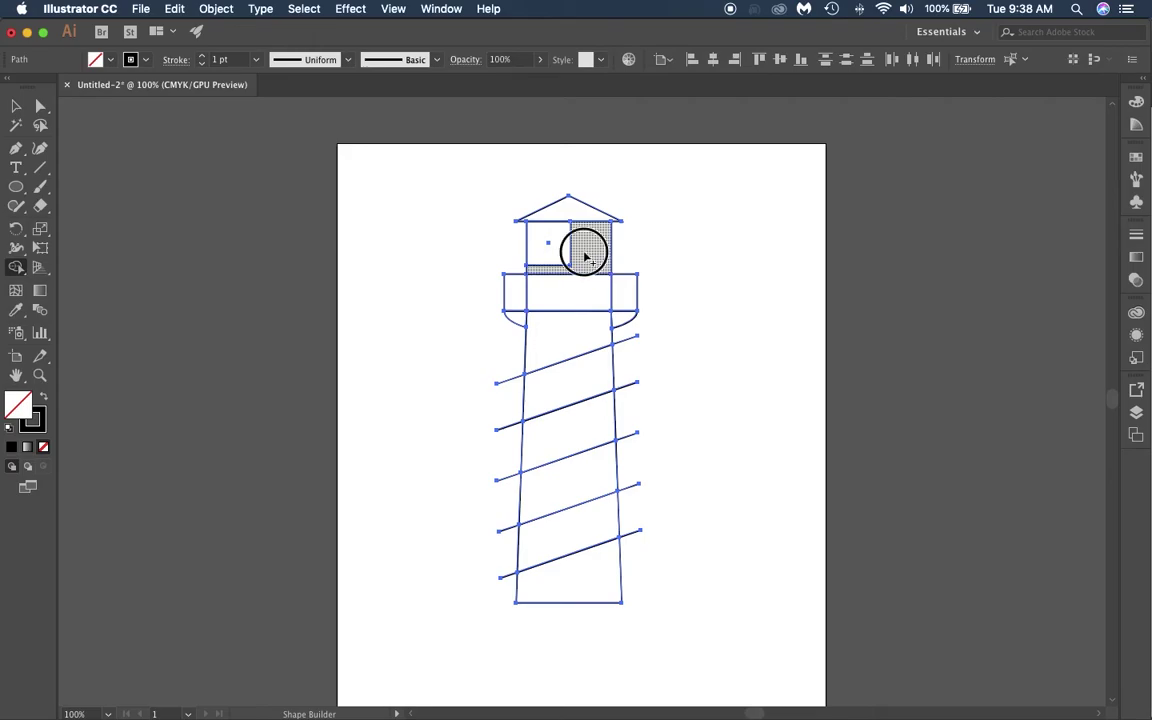
click(576, 292)
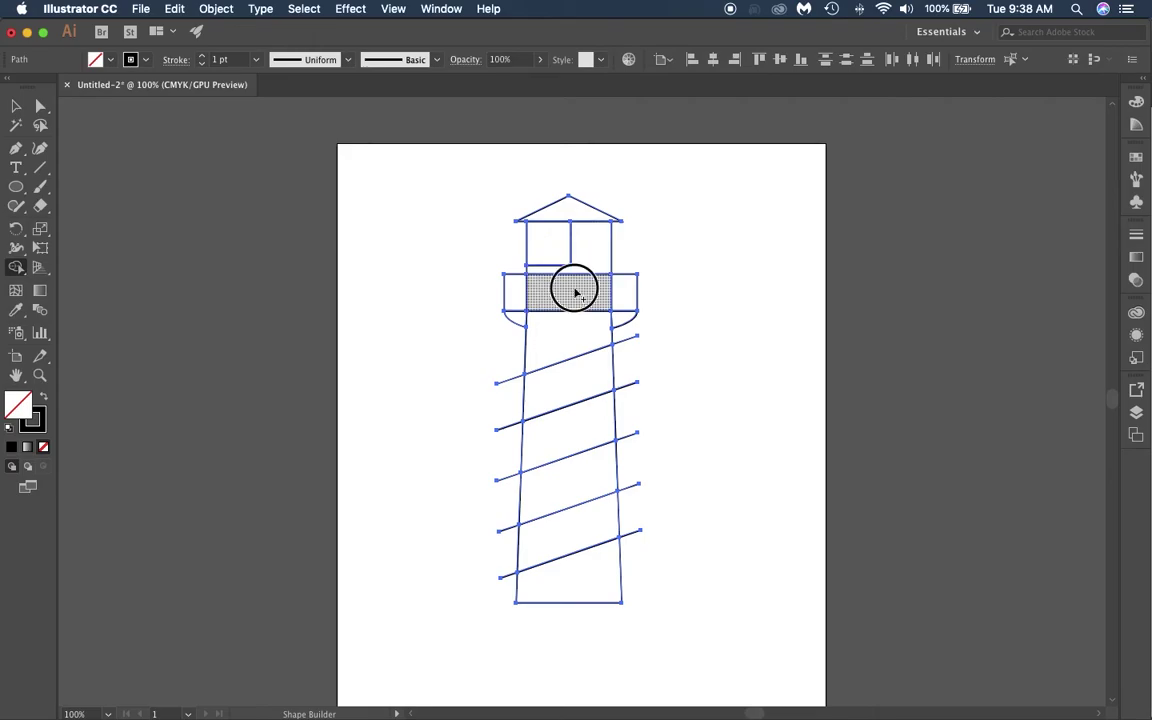
click(548, 249)
click(568, 212)
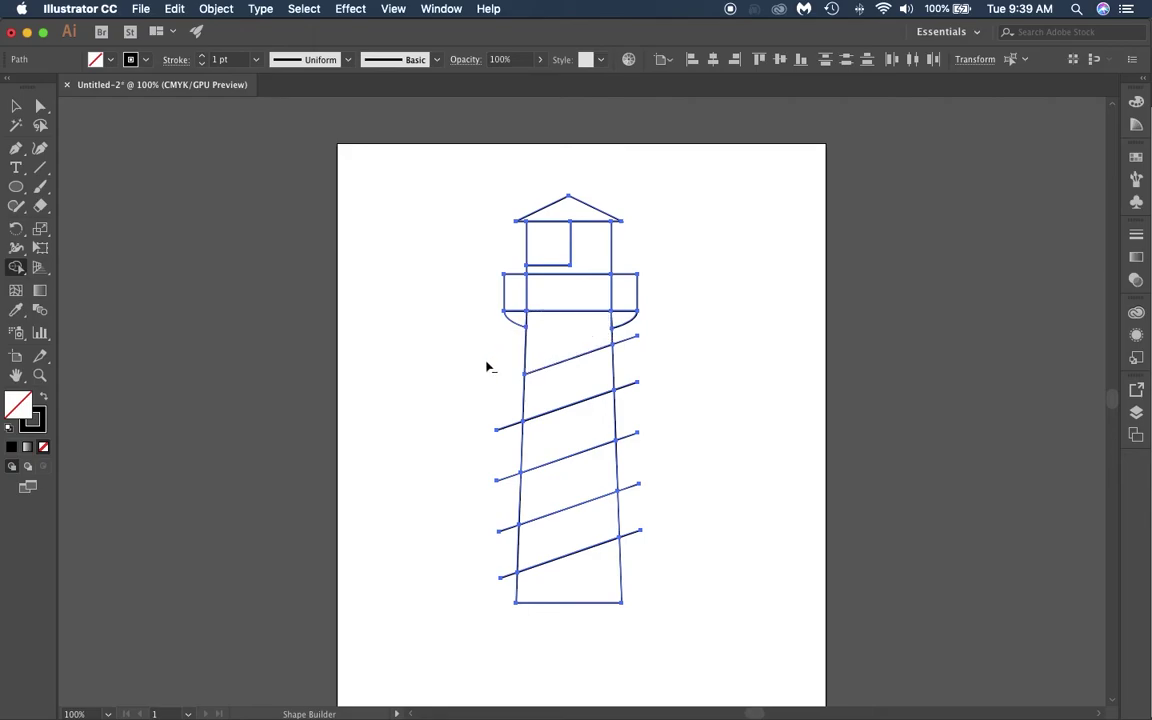
Remove the ends of the slanted lines that overshoot both sides of the tower.
drag(510, 385, 510, 592)
mouse_move(623, 333)
mouse_down()
mouse_move(618, 444)
mouse_move(640, 544)
mouse_up()
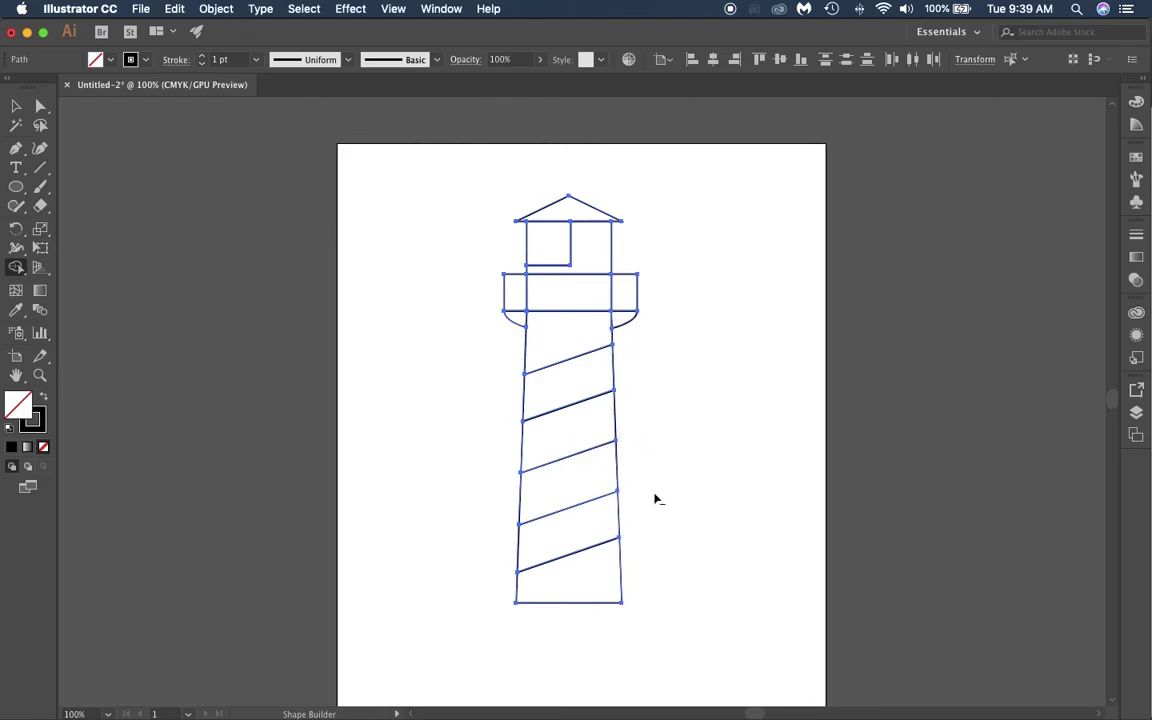
click(16, 105)
click(306, 267)
Select the entire lighthouse and move it slightly down on the artboard.
drag(458, 176, 663, 615)
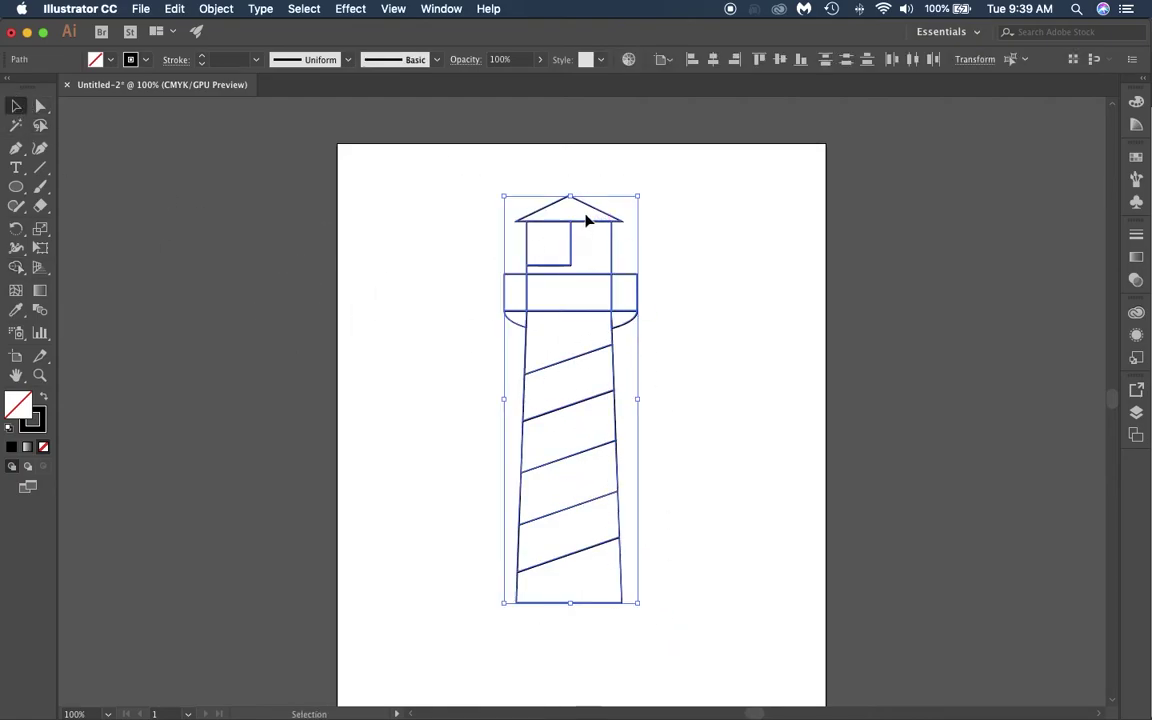
drag(592, 210, 592, 232)
click(671, 337)
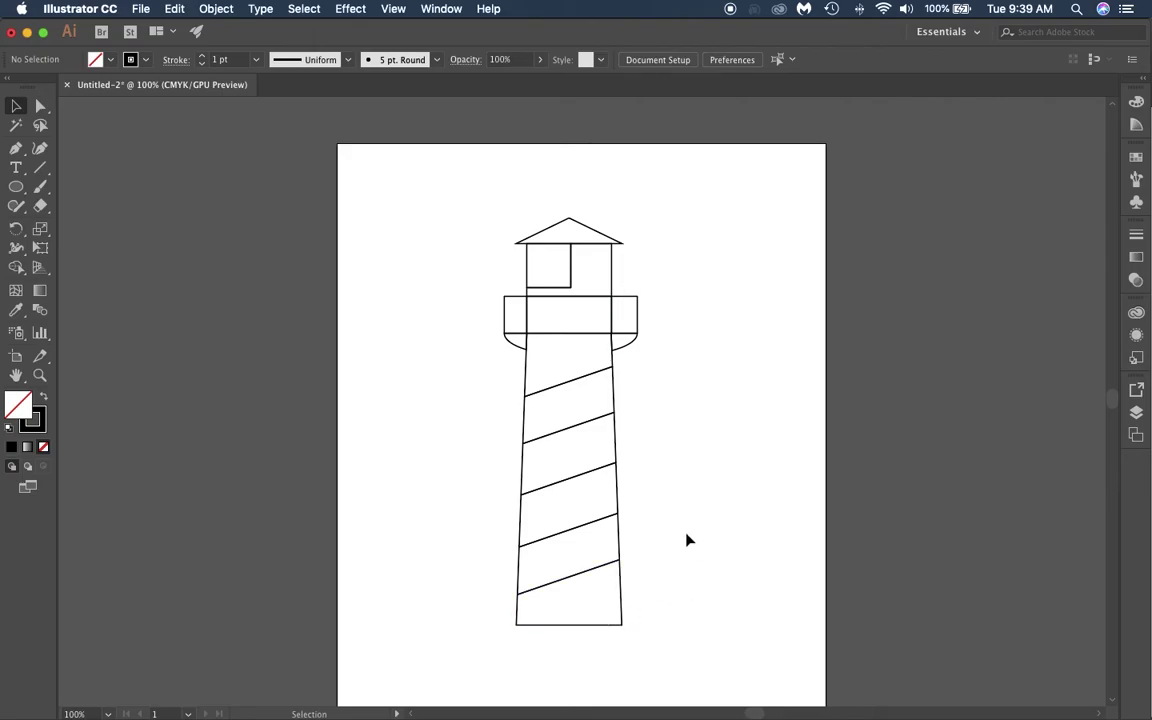
Fill the tower's bottom section with black.
click(621, 580)
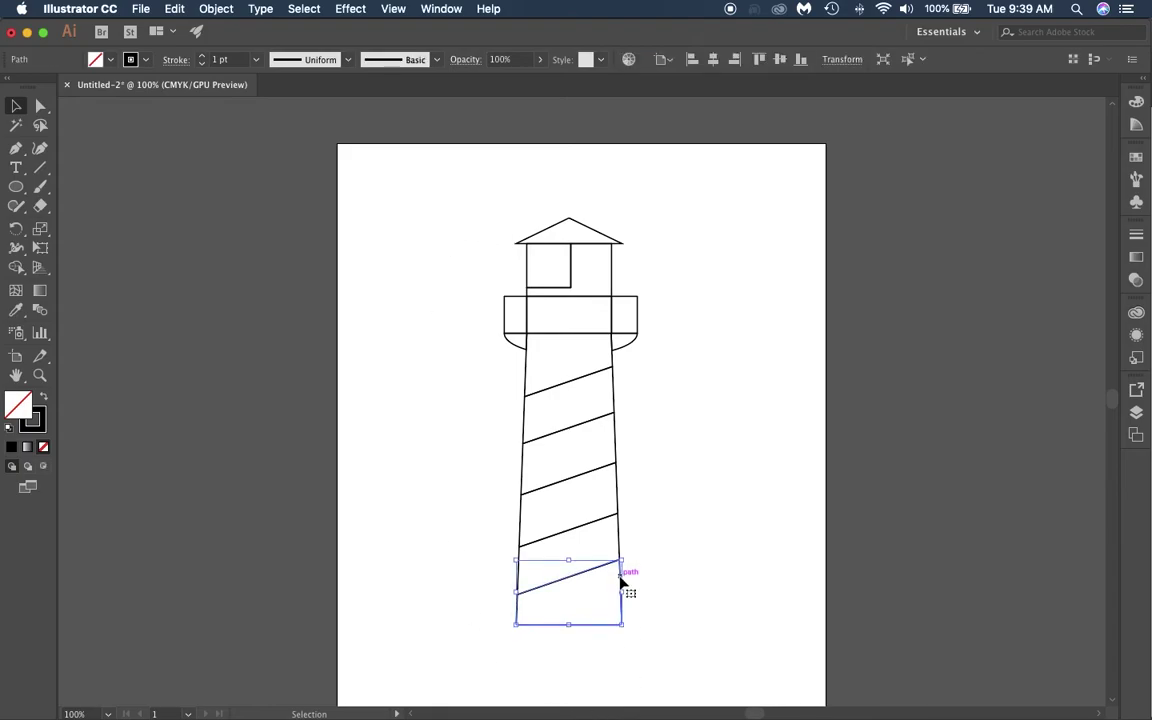
click(111, 62)
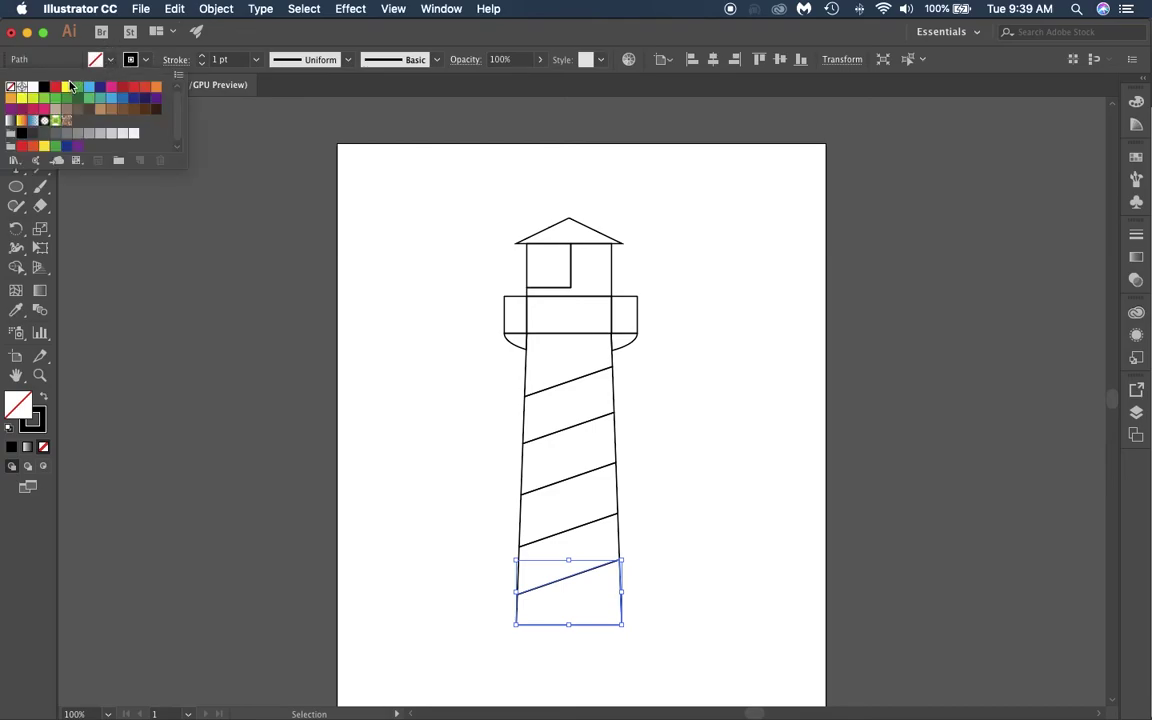
click(44, 88)
click(669, 417)
click(653, 476)
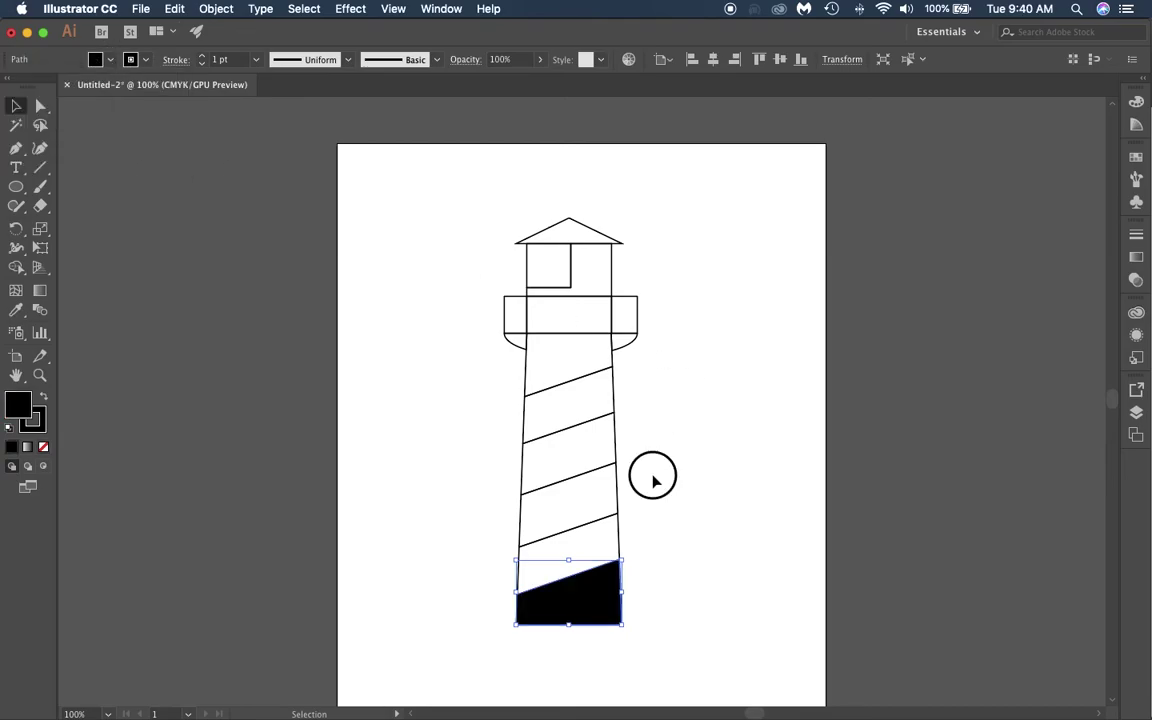
Fill the two alternate stripes in the middle and upper part of the tower with black.
click(618, 488)
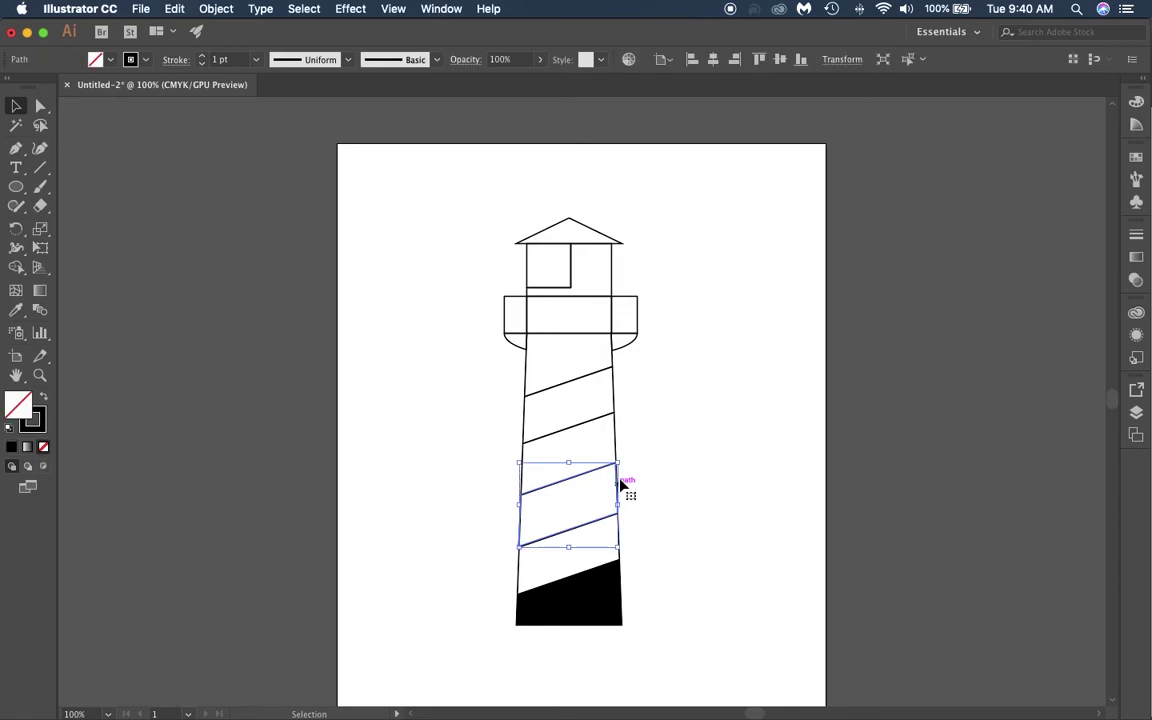
shift+click(617, 398)
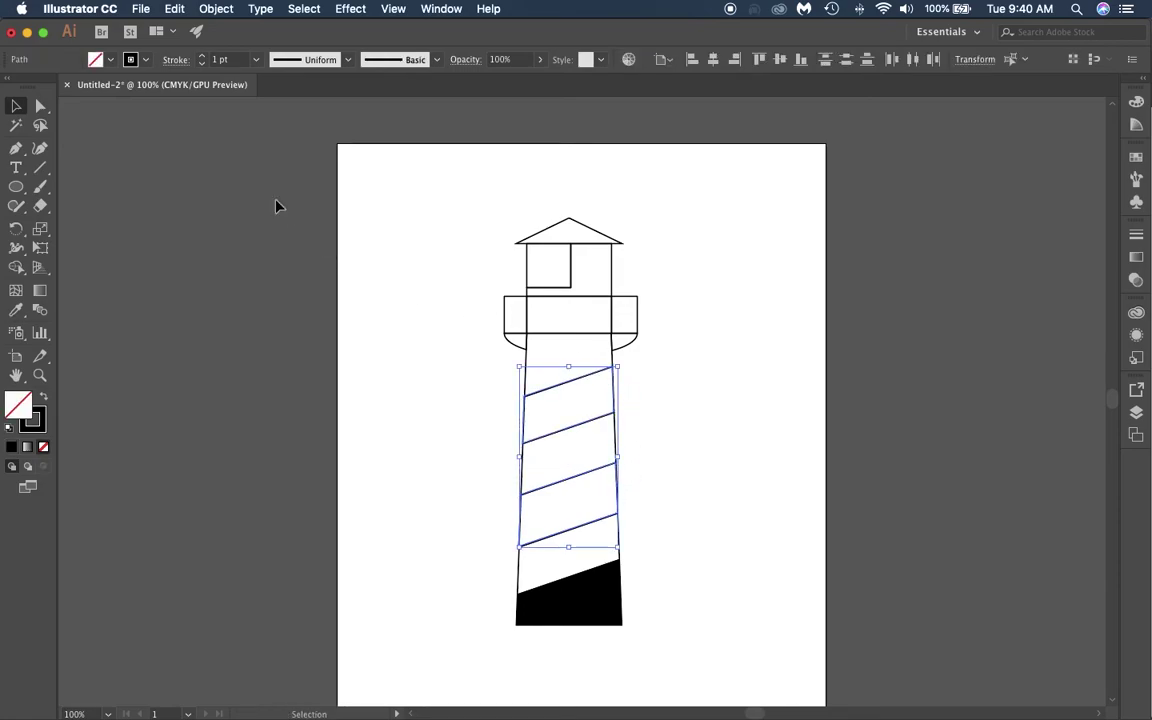
click(107, 60)
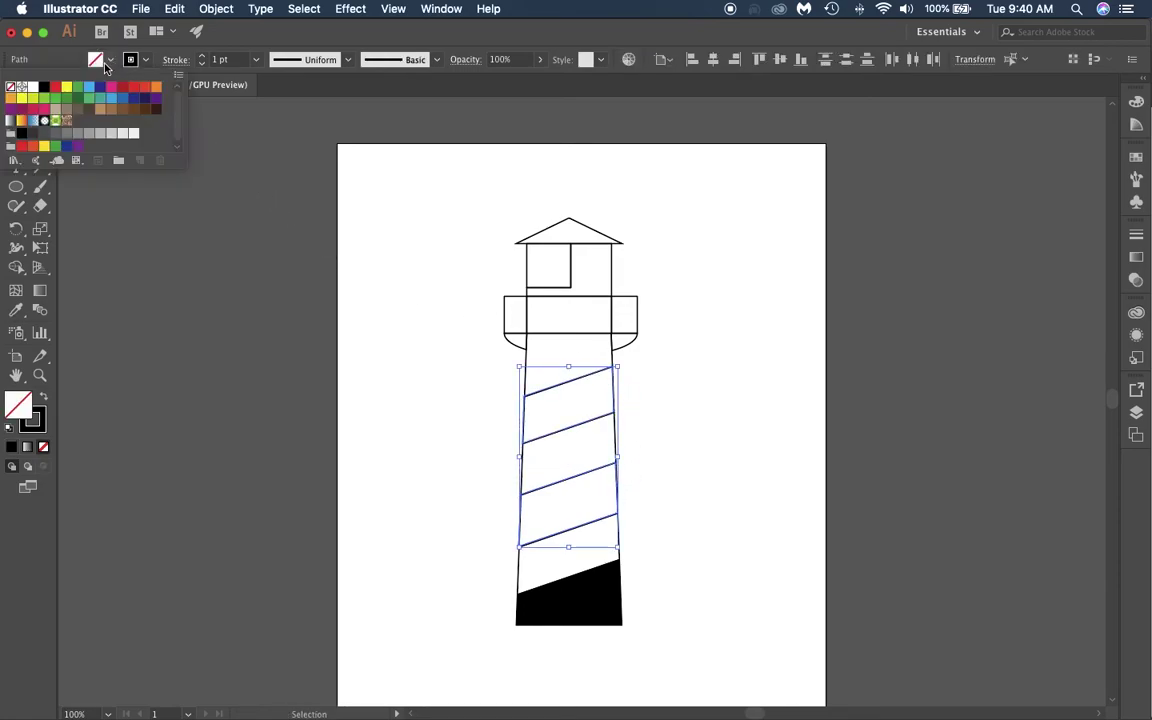
click(44, 87)
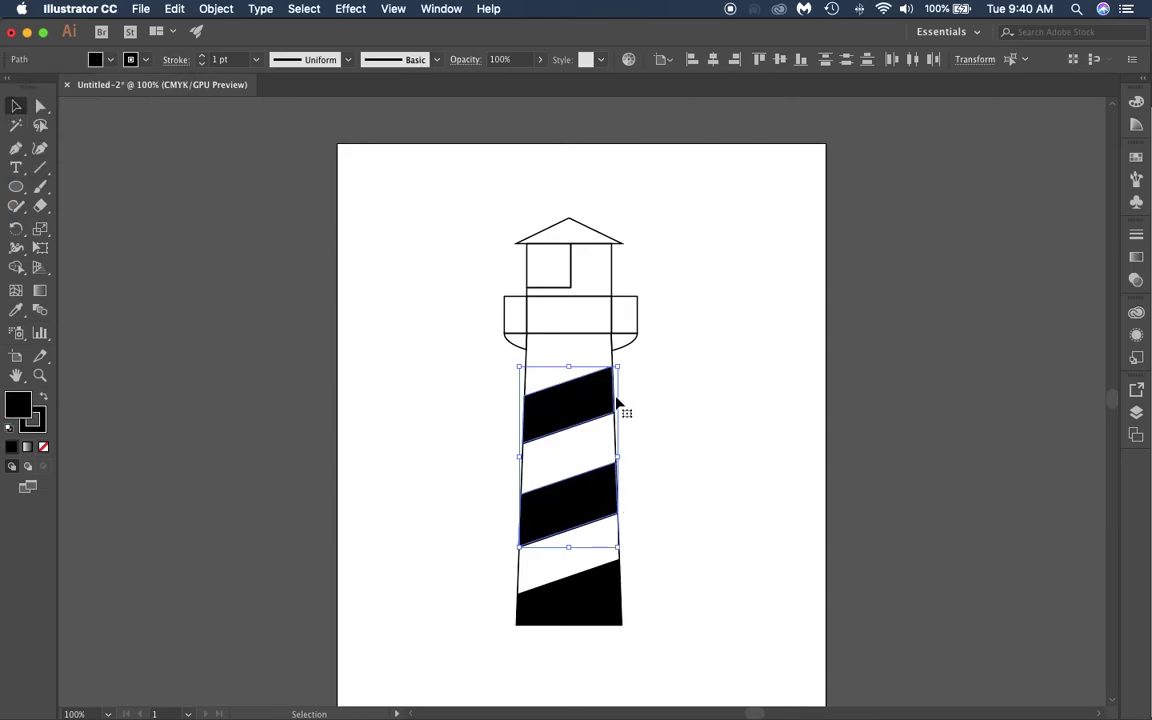
click(432, 411)
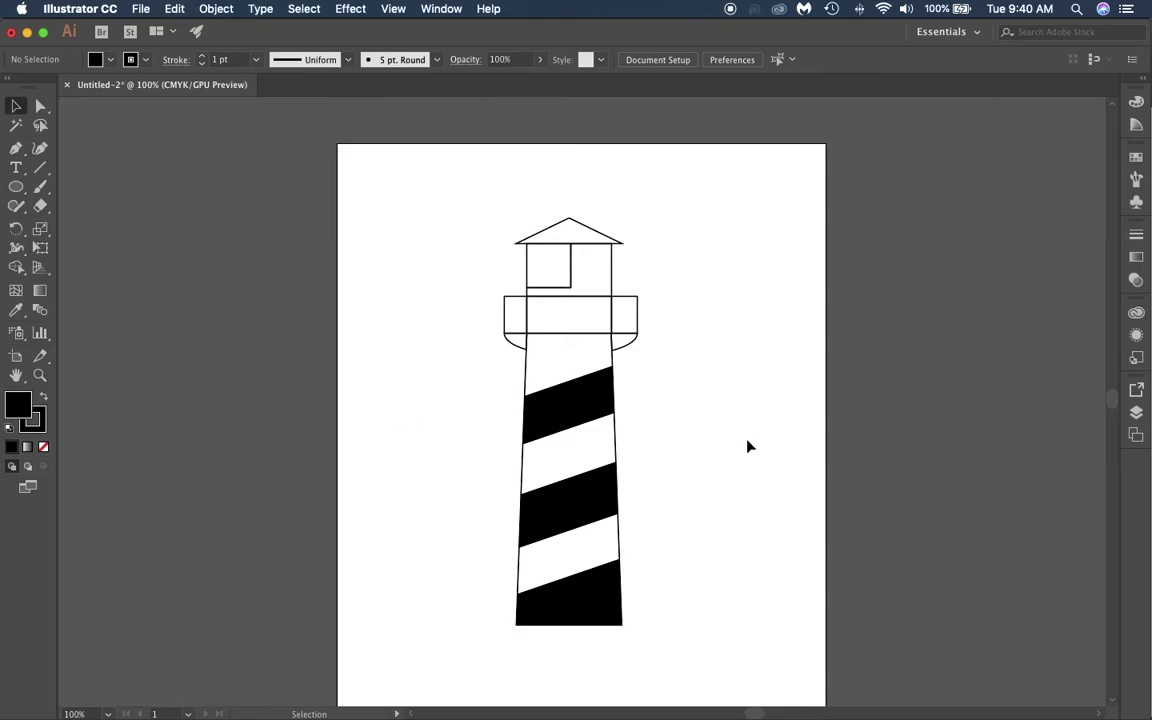
Fill the square window in the lantern room with light blue.
click(571, 262)
click(100, 60)
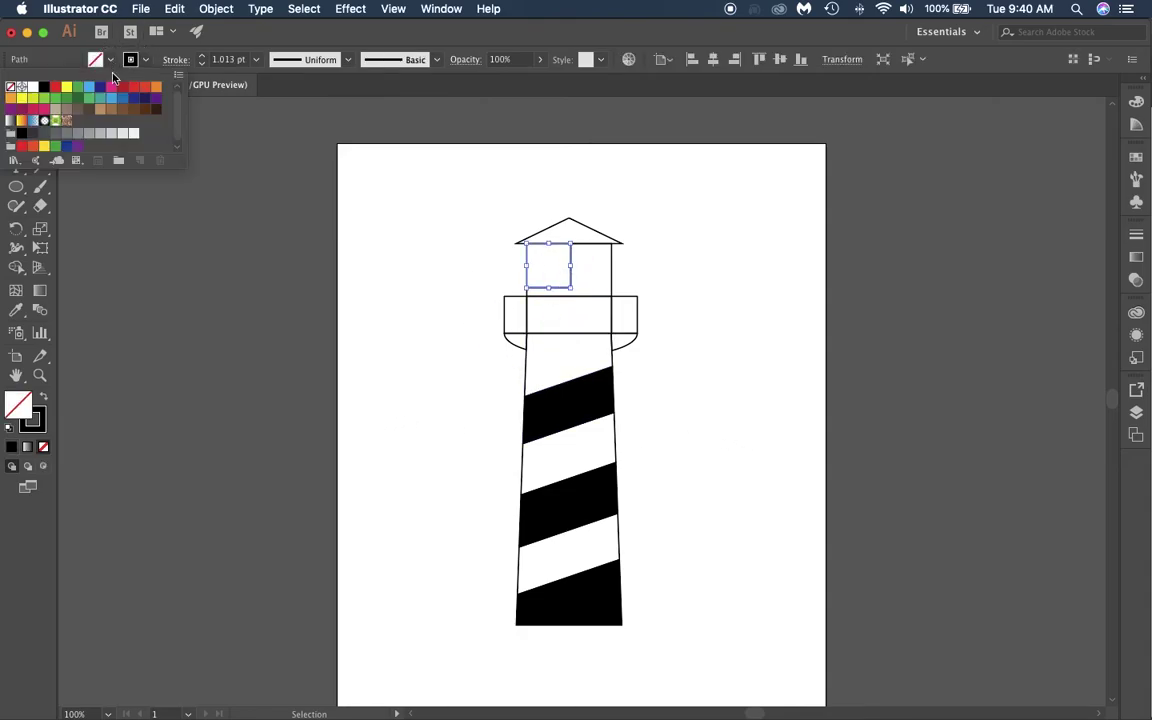
click(113, 107)
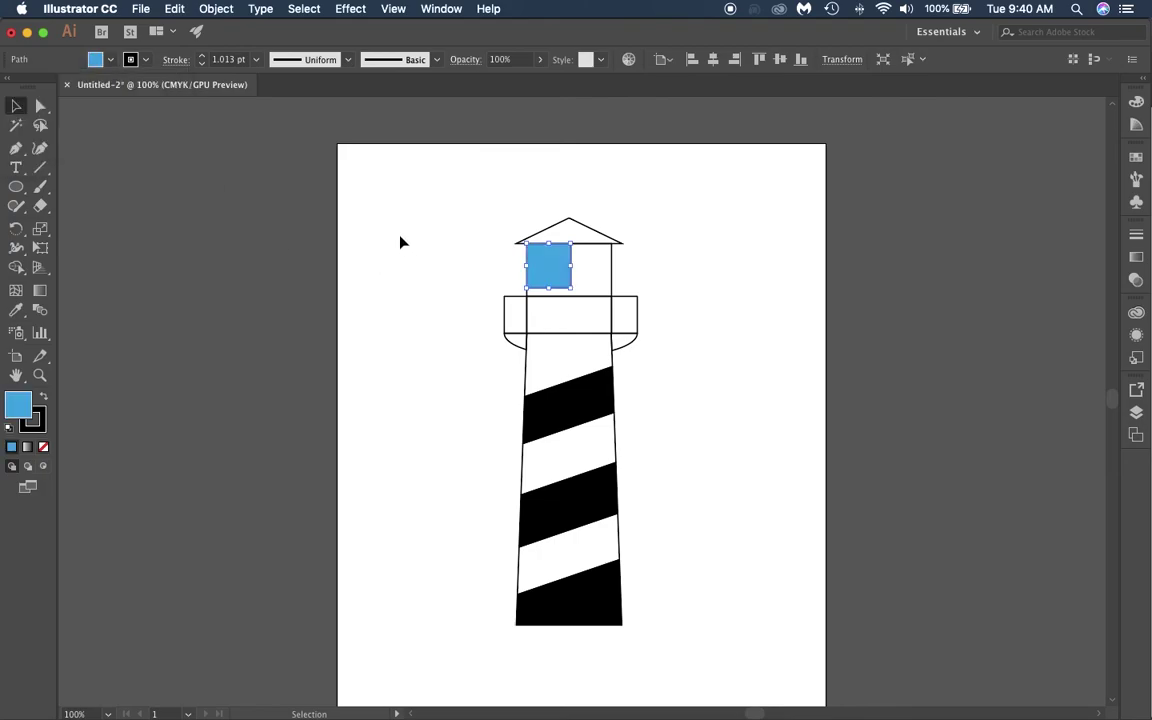
click(705, 268)
Fill the roof and the lantern room wall together with medium gray.
click(614, 241)
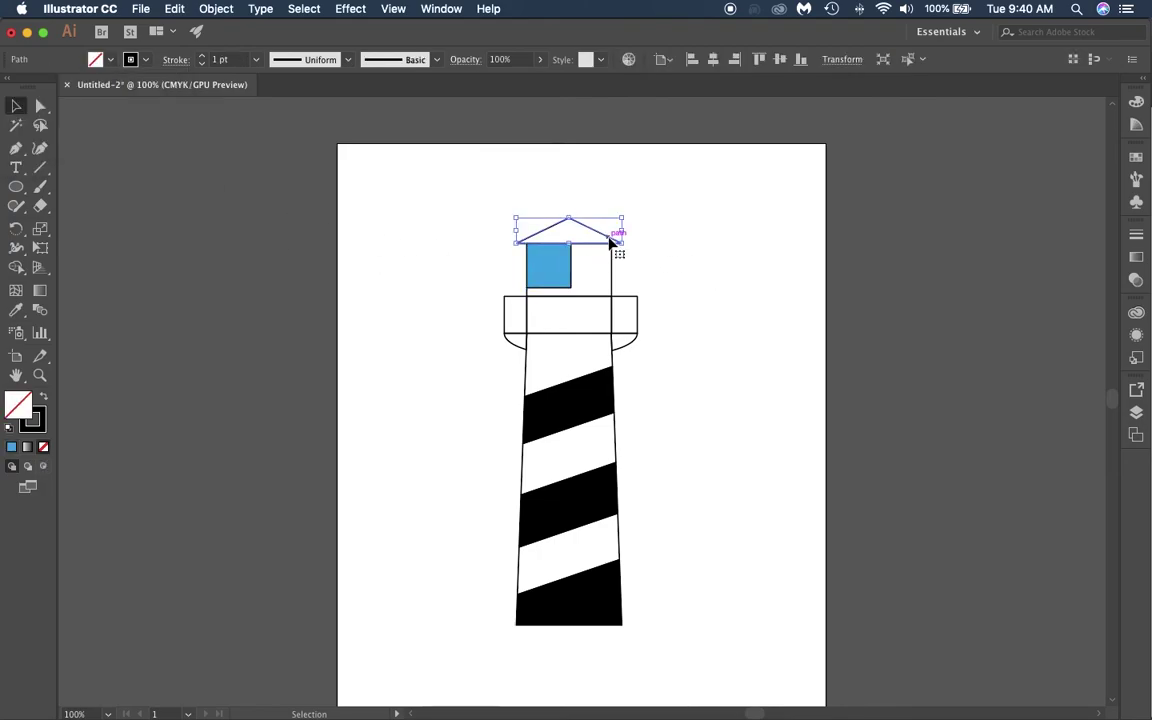
shift+click(610, 261)
shift+click(613, 316)
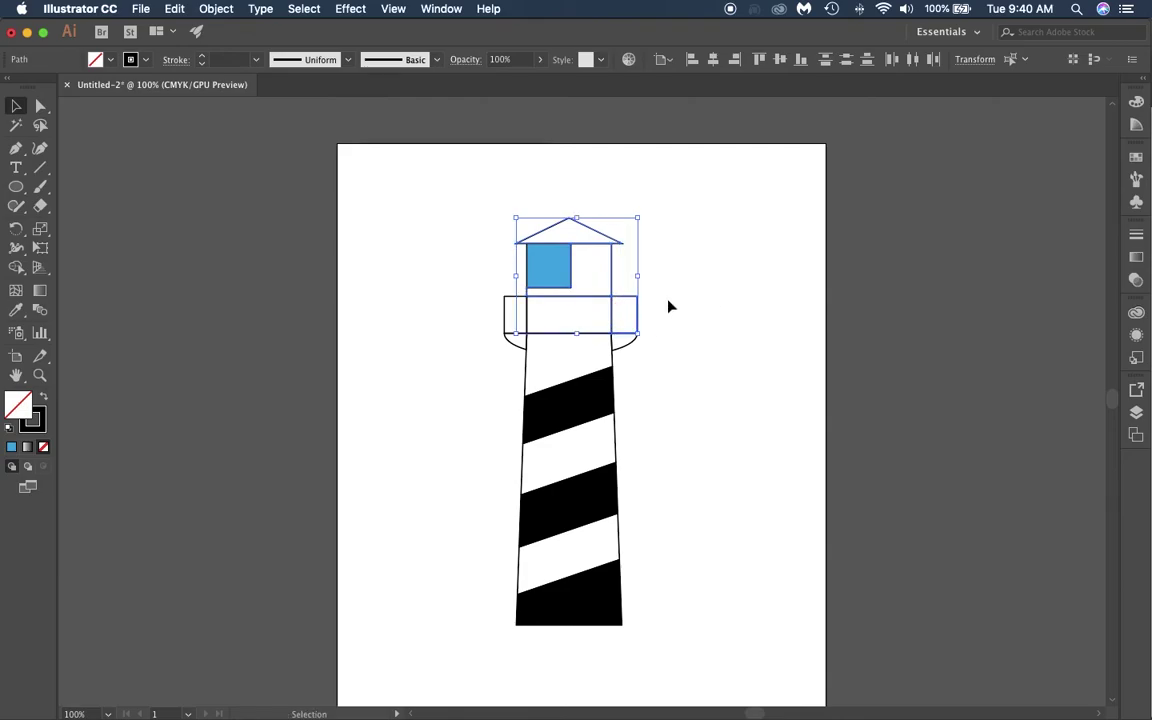
shift+click(634, 314)
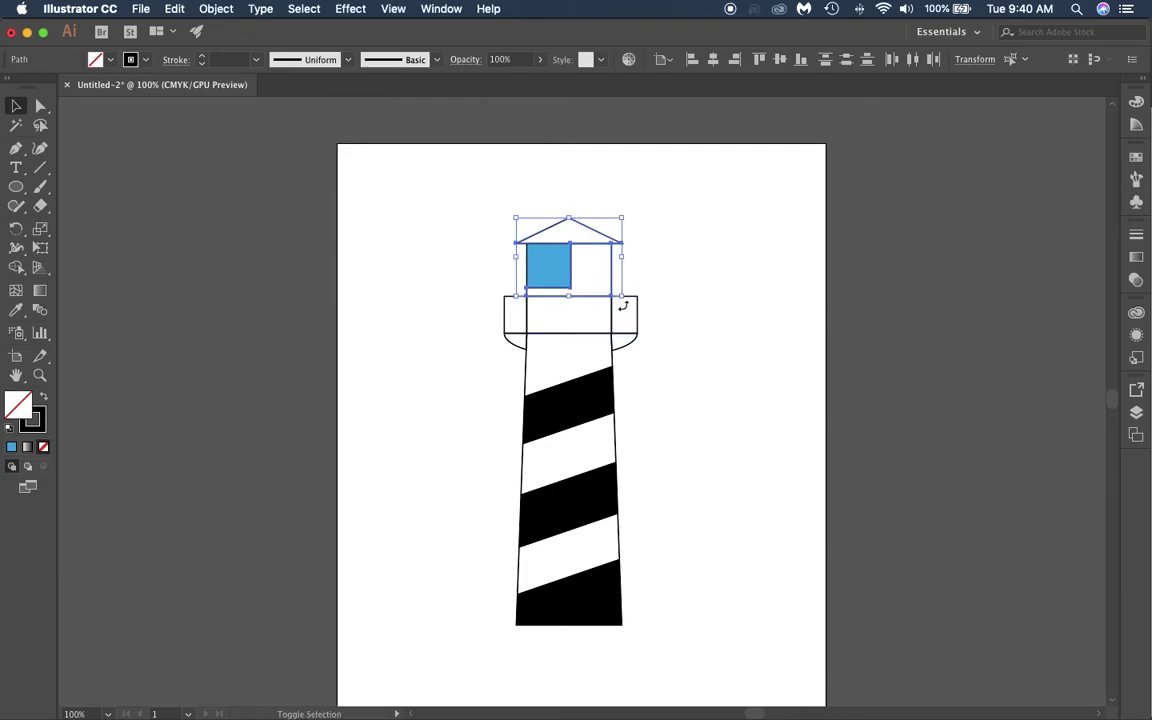
click(682, 318)
shift+click(637, 310)
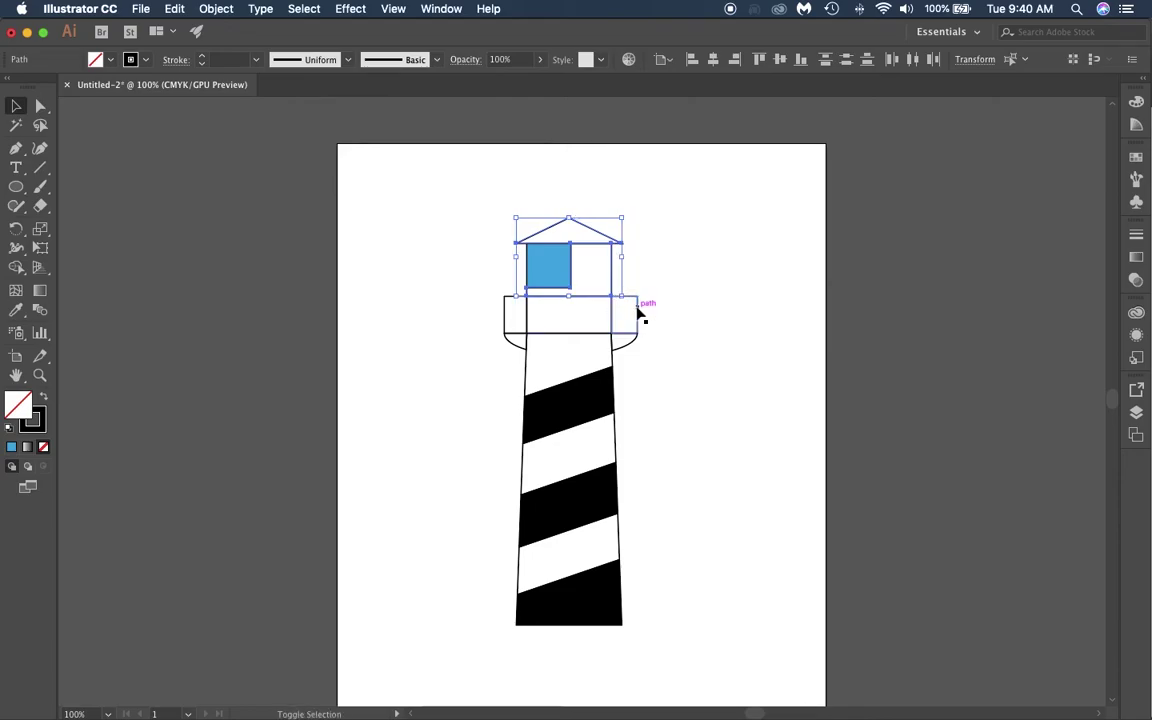
click(109, 61)
click(90, 134)
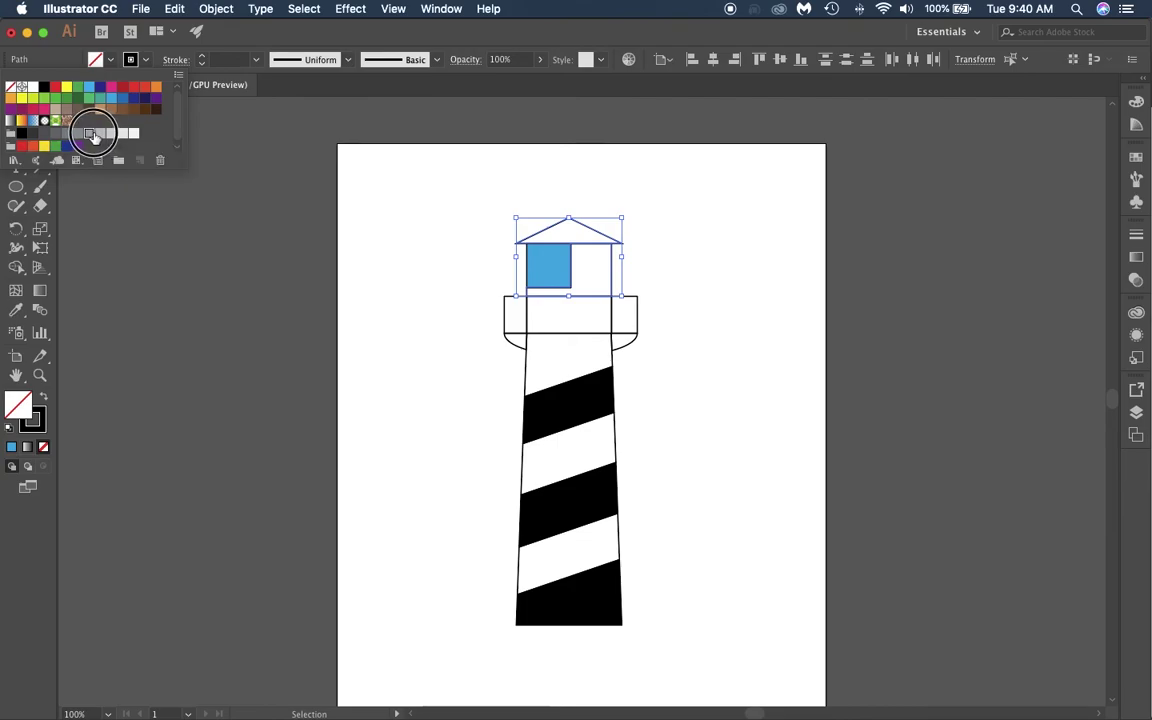
Copy the lantern room's gray fill onto the platform's centre section with the Eyedropper.
click(565, 310)
scroll(563, 312, up, 5)
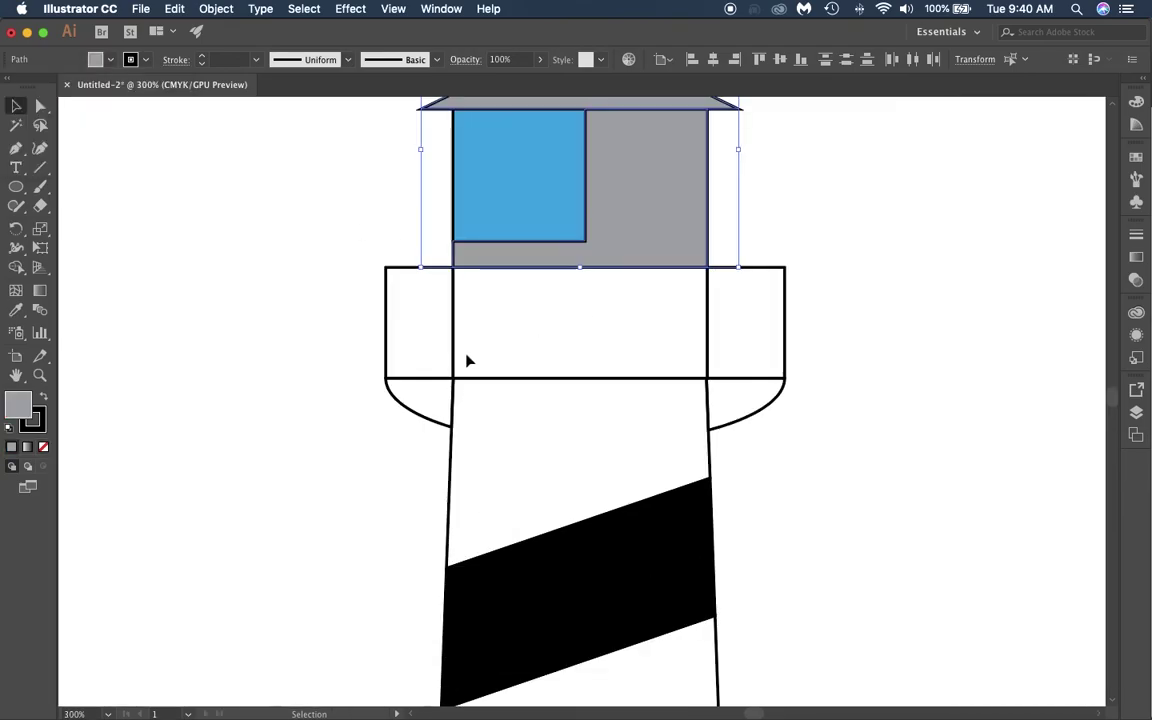
click(478, 379)
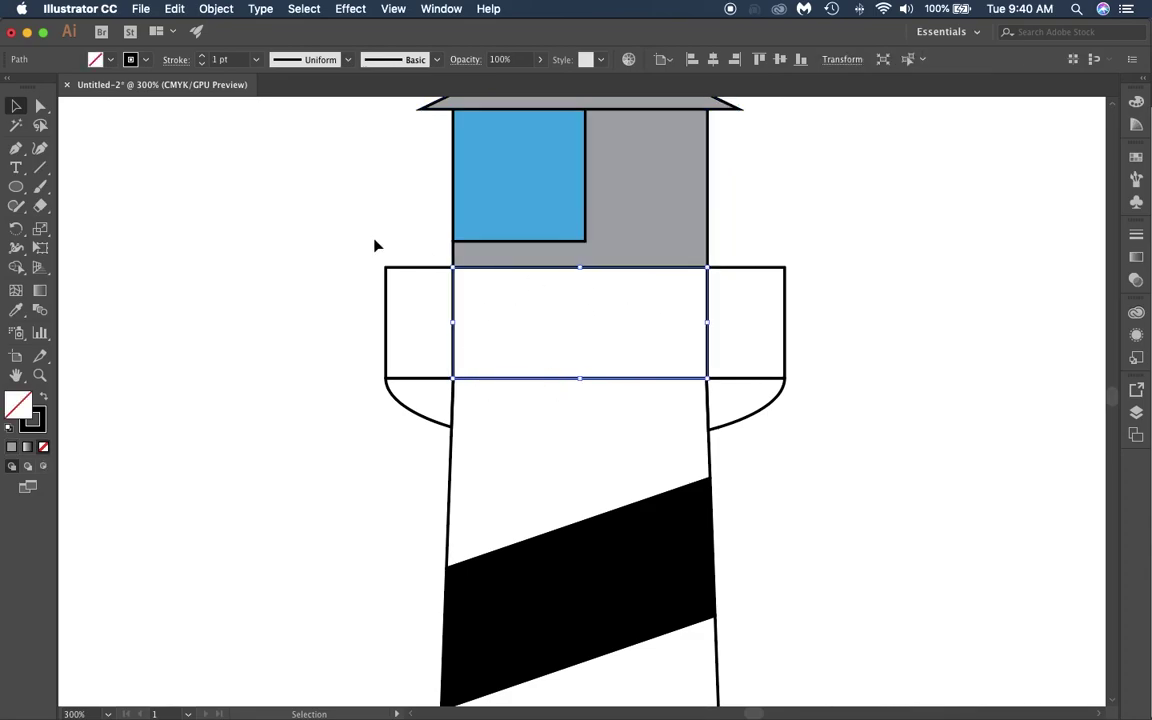
click(17, 311)
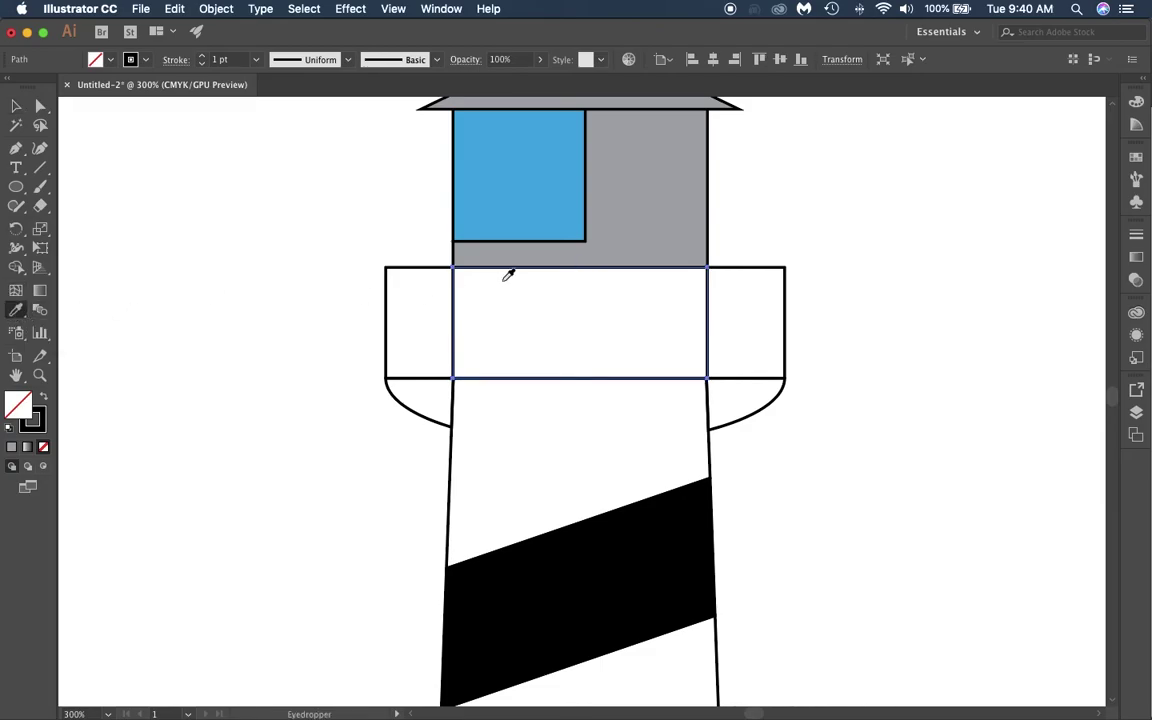
click(652, 173)
key(v)
click(280, 275)
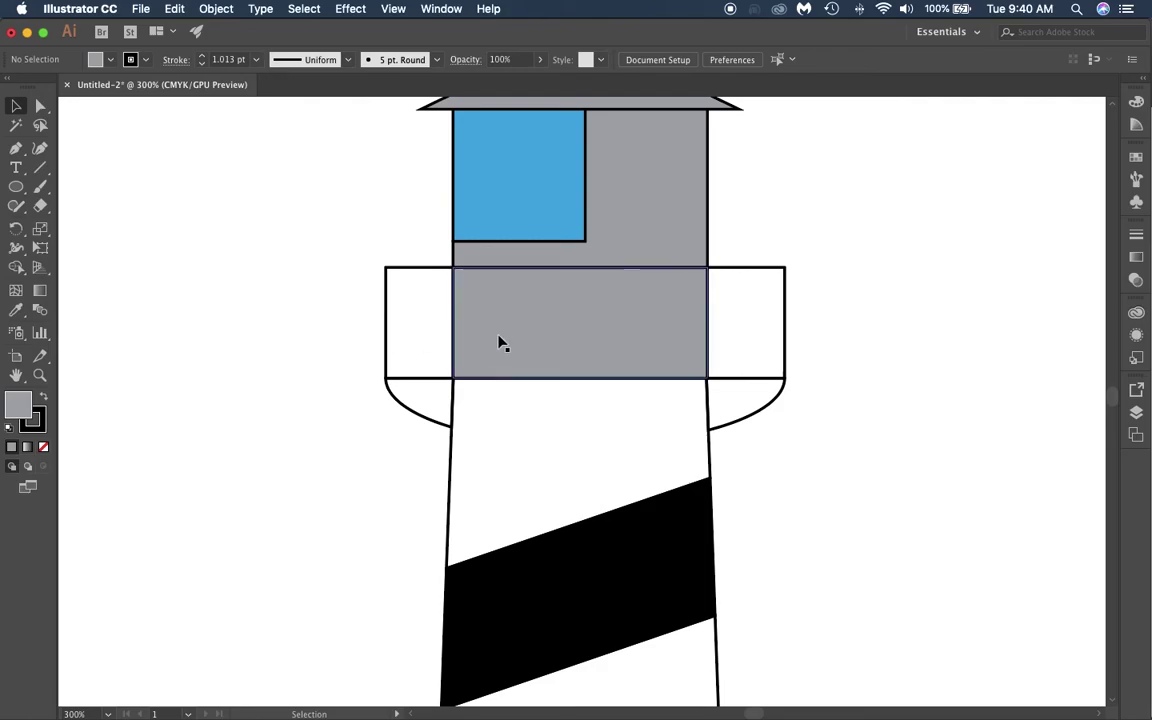
Try a 2 pt stroke on the platform's two outer sections and the curved brackets beneath them.
scroll(321, 296, down, 3)
scroll(321, 297, up, 3)
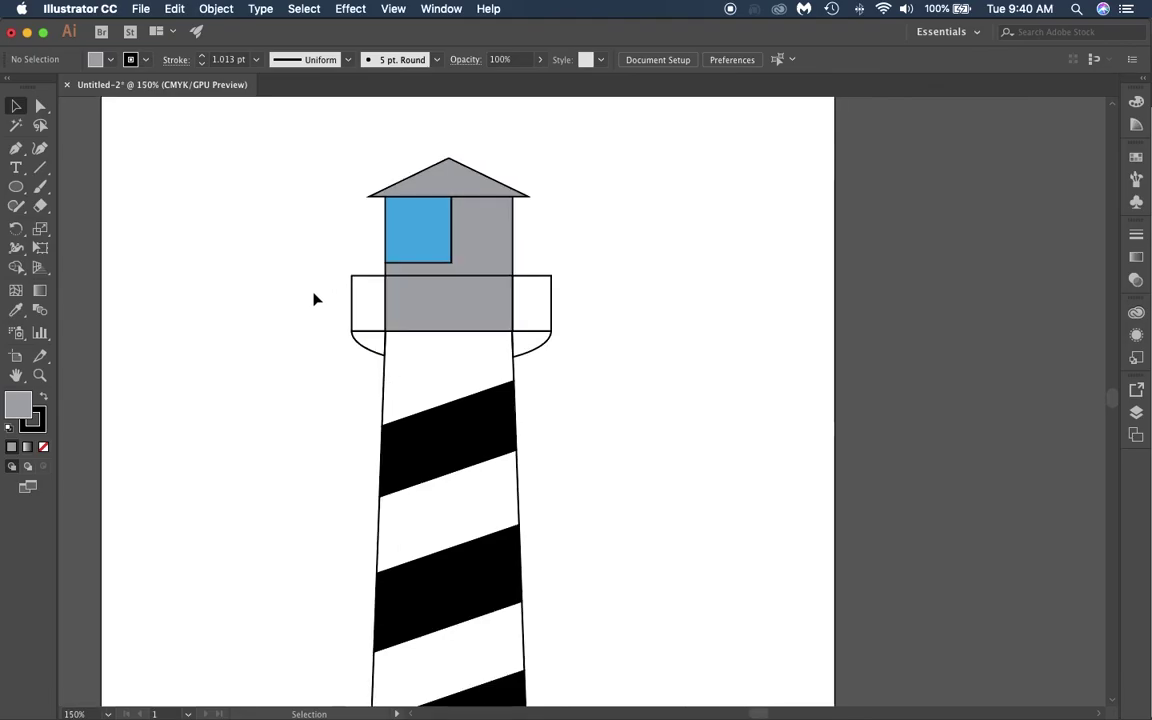
click(370, 358)
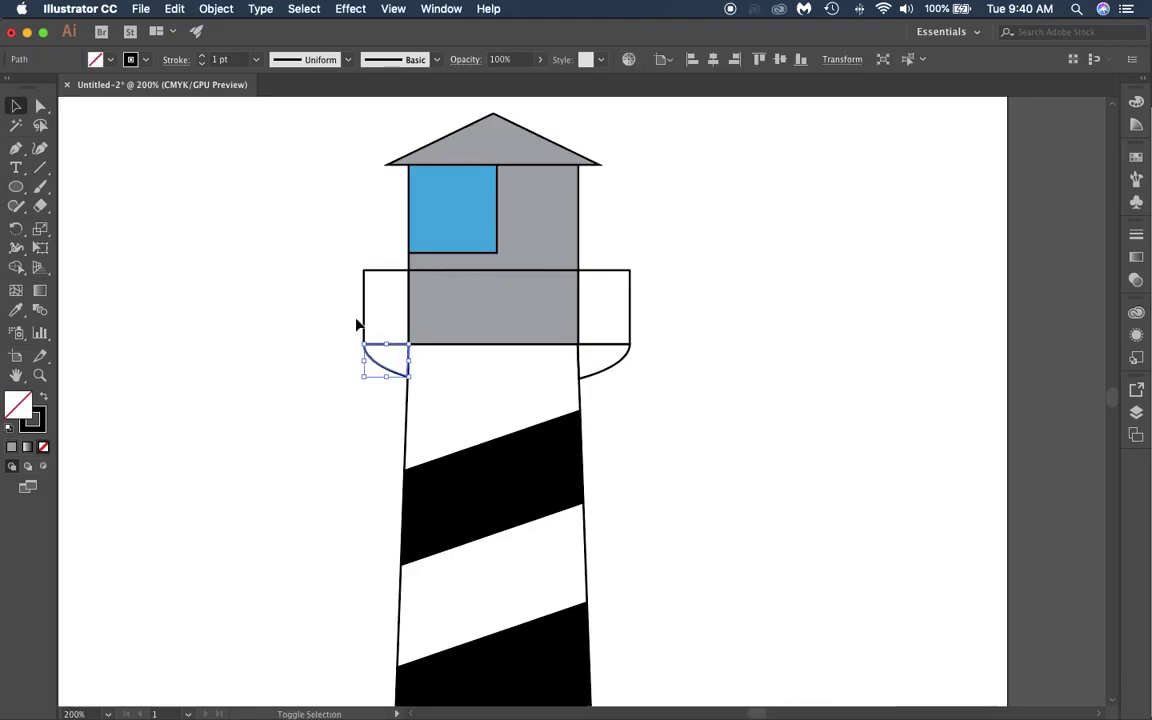
shift+click(368, 310)
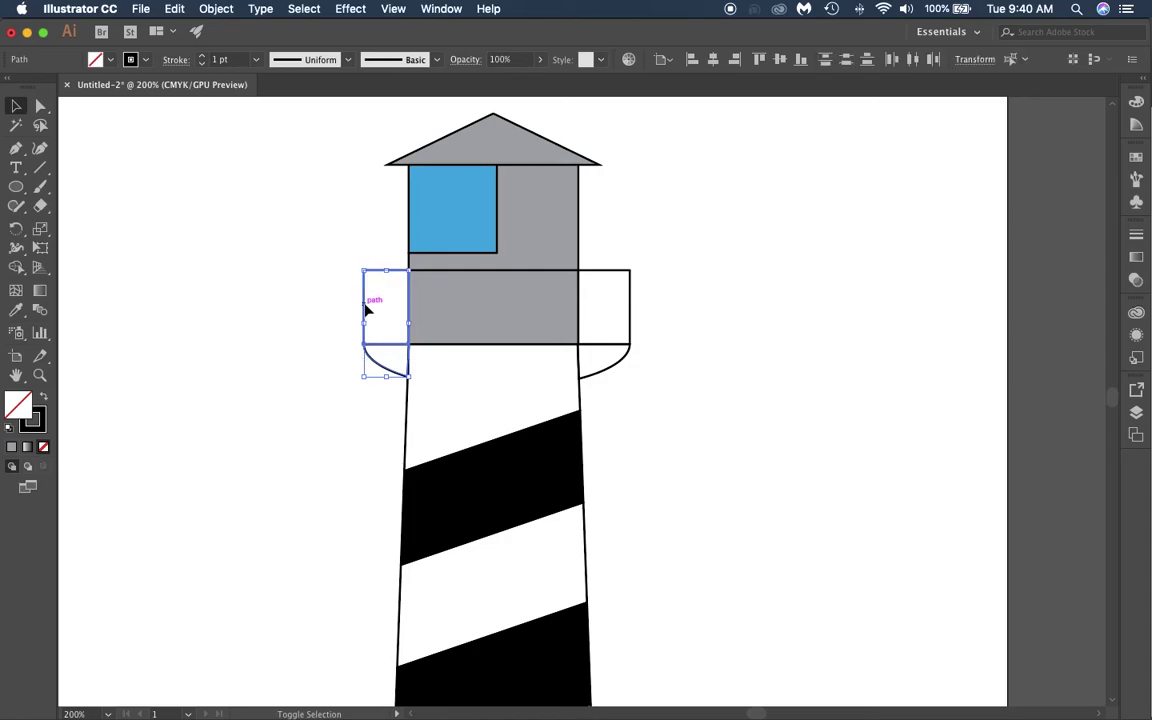
shift+click(617, 276)
shift+click(617, 364)
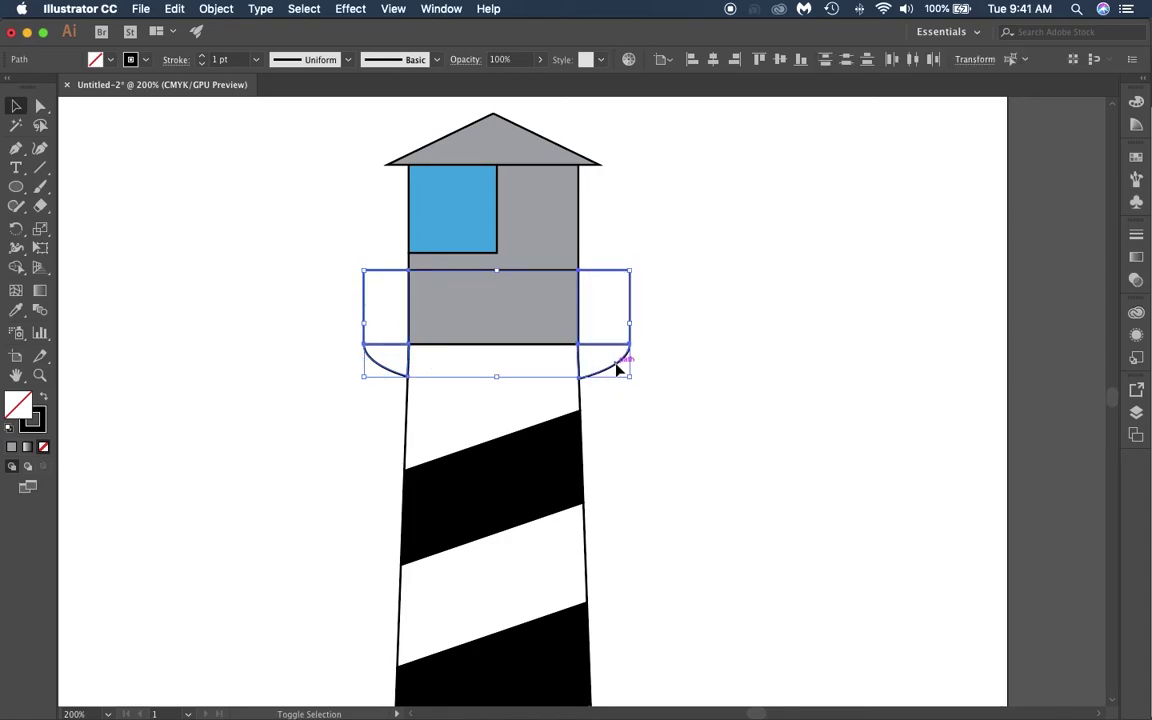
click(201, 57)
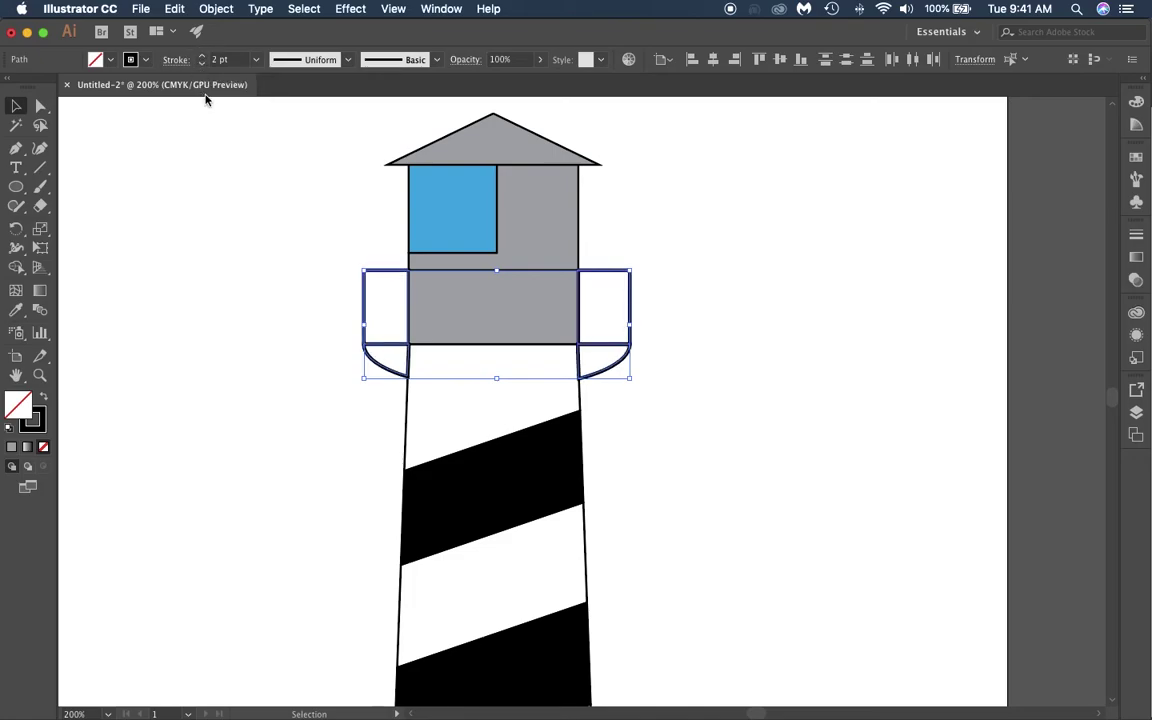
click(727, 256)
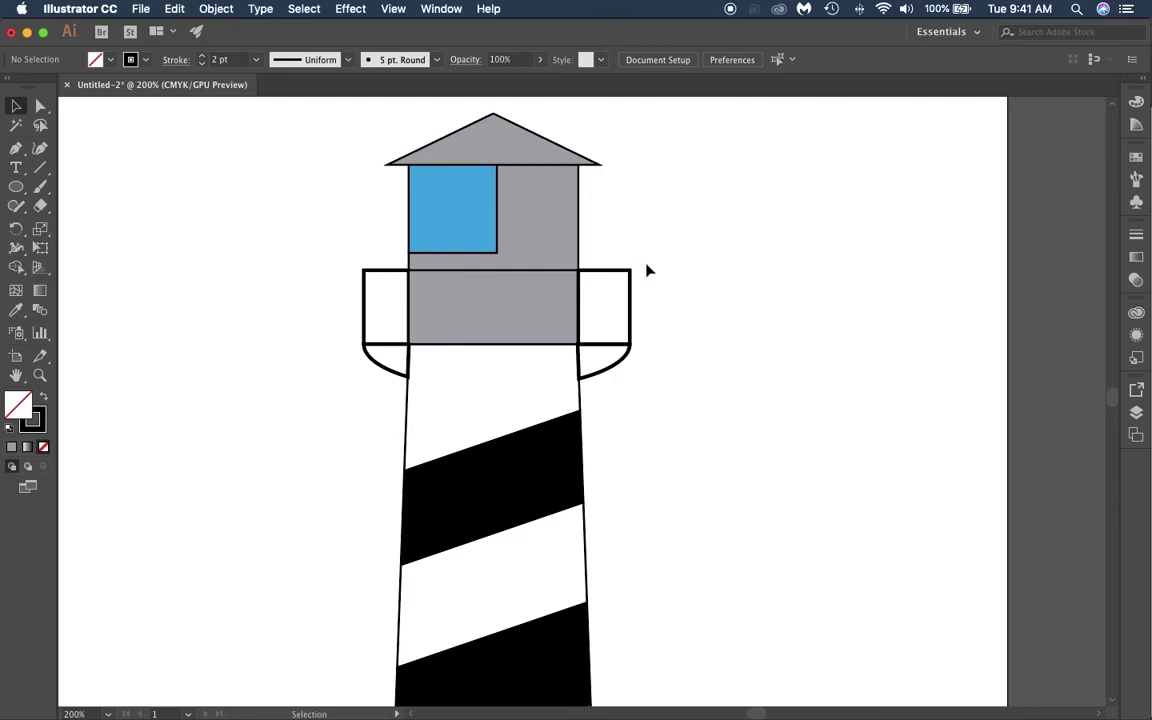
Undo the stroke weight change on the platform's outer sections and brackets, and deselect them.
scroll(648, 290, up, 3)
scroll(650, 320, down, 8)
scroll(643, 341, up, 2)
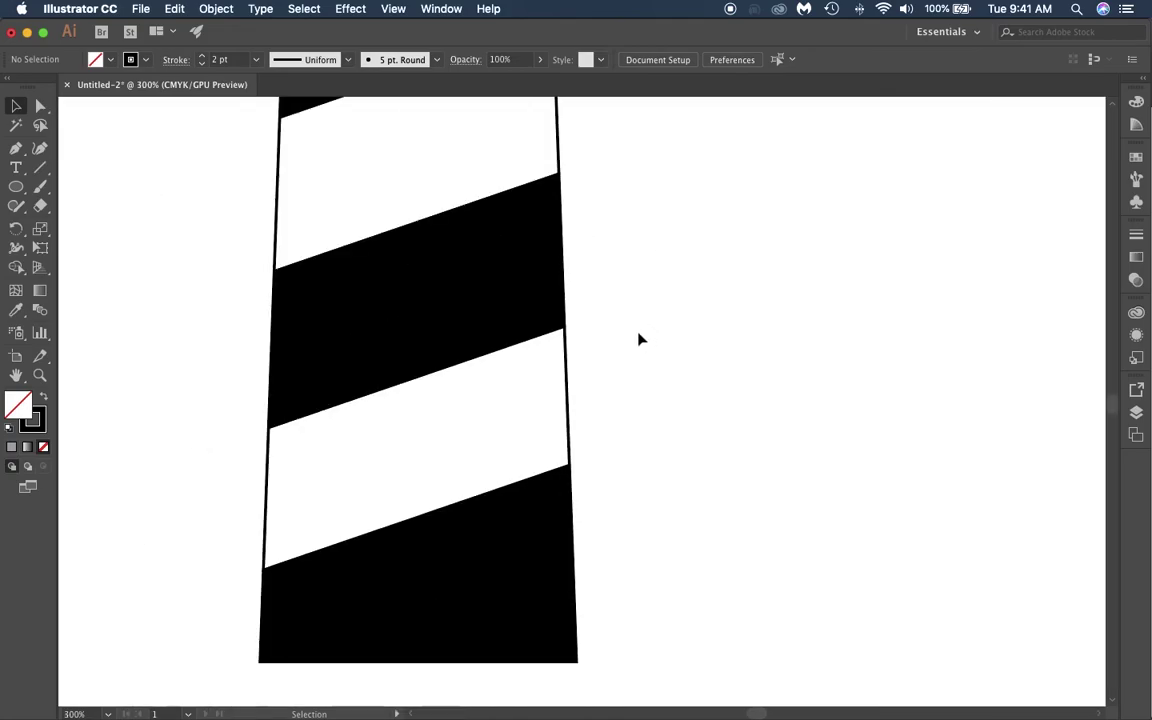
scroll(648, 334, down, 6)
scroll(648, 332, down, 1)
scroll(643, 314, up, 4)
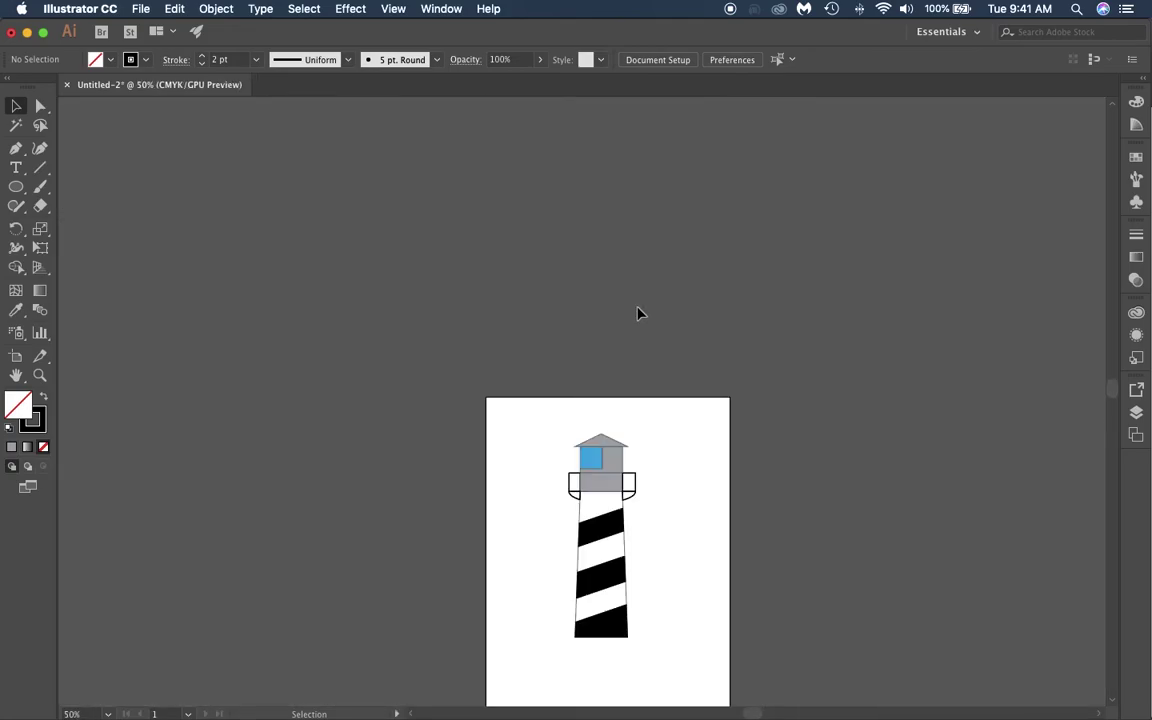
scroll(647, 351, down, 3)
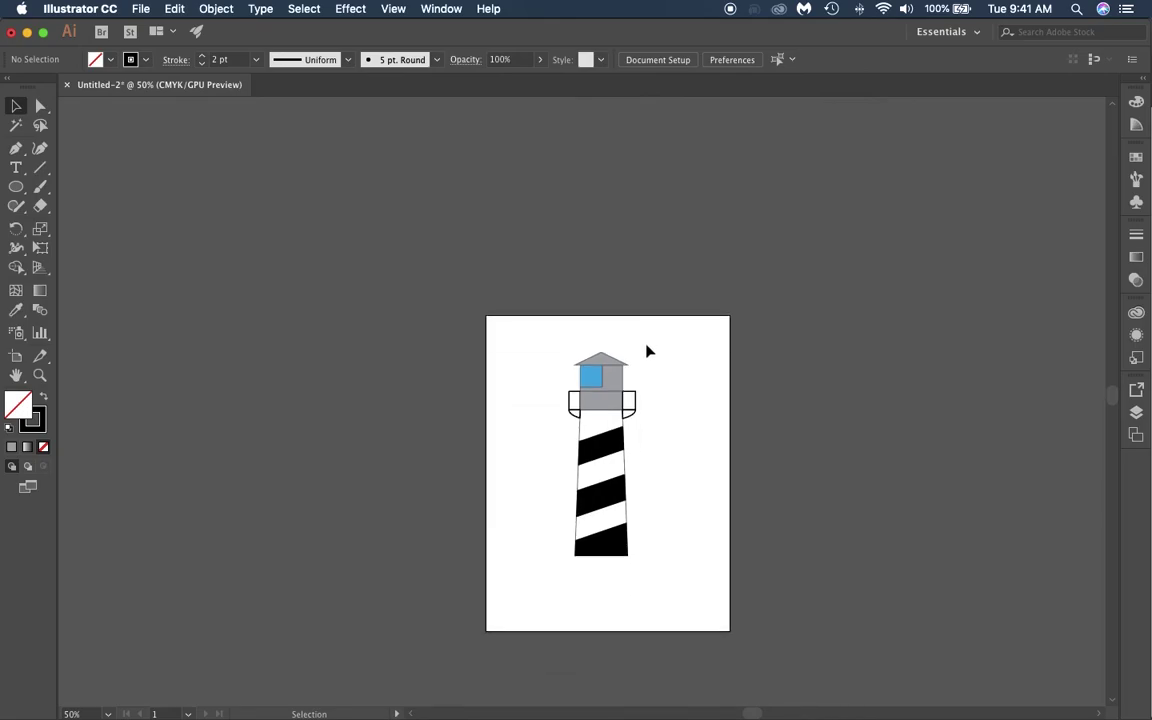
key(super+z)
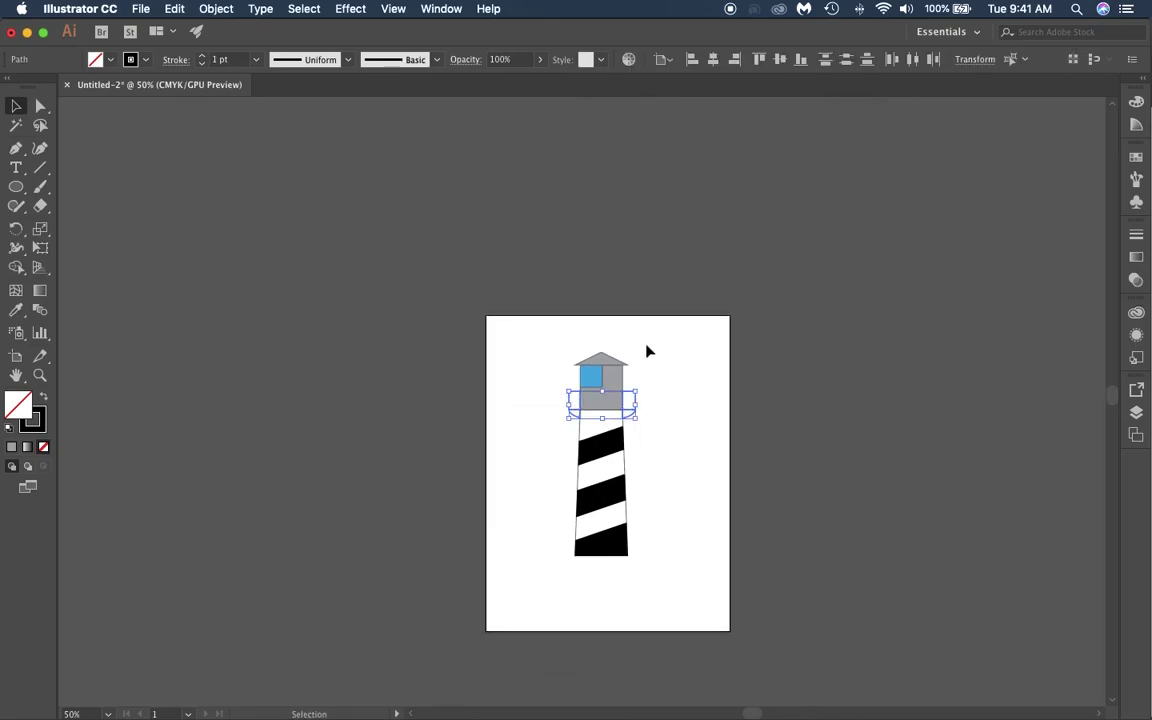
click(666, 376)
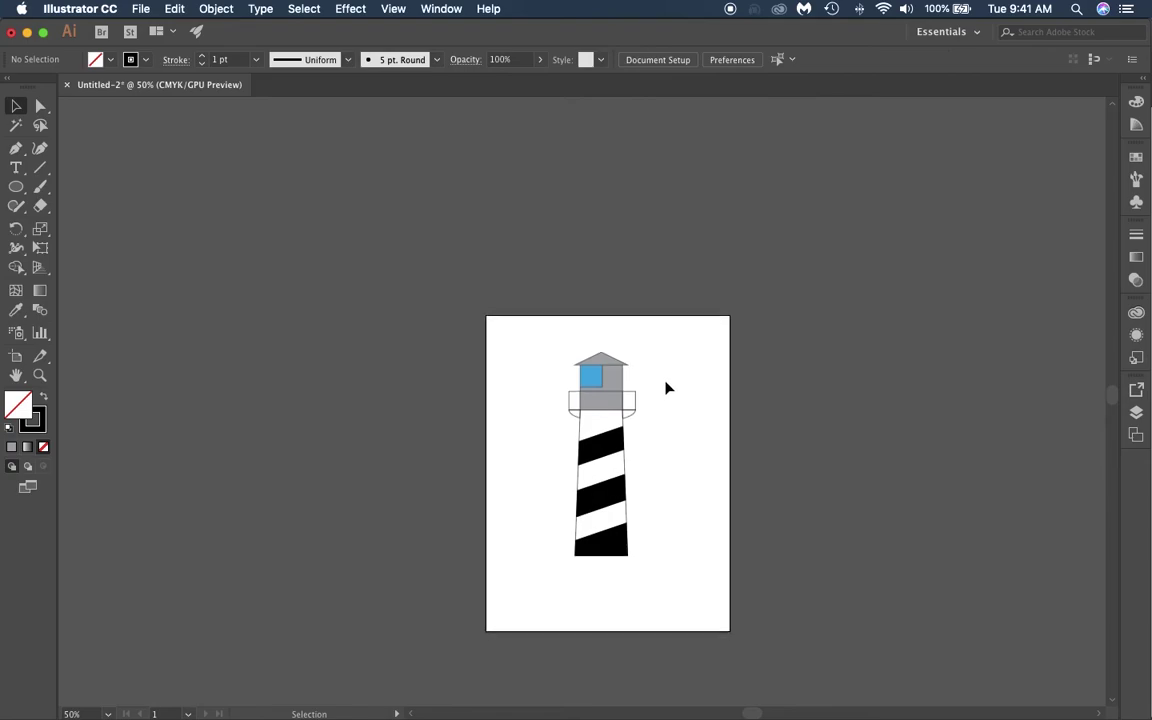
Draw a short vertical line straight up from the peak of the roof as a flagpole.
scroll(664, 387, down, 2)
scroll(663, 386, down, 5)
scroll(661, 381, up, 1)
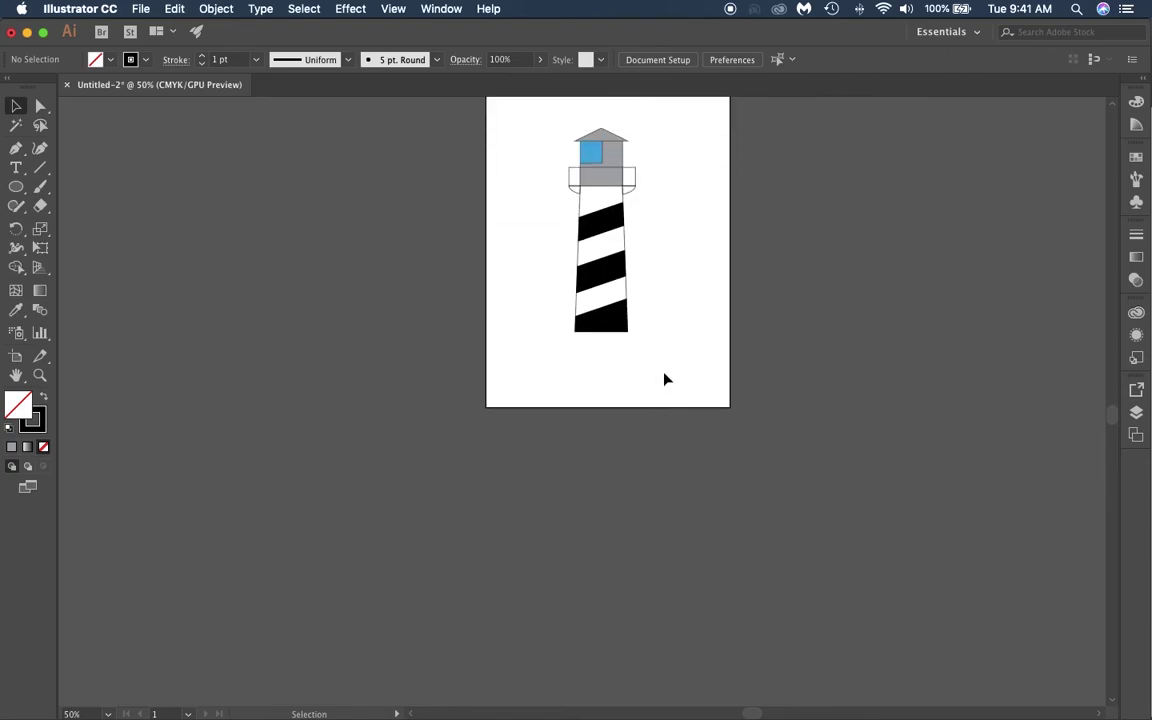
scroll(656, 378, up, 1)
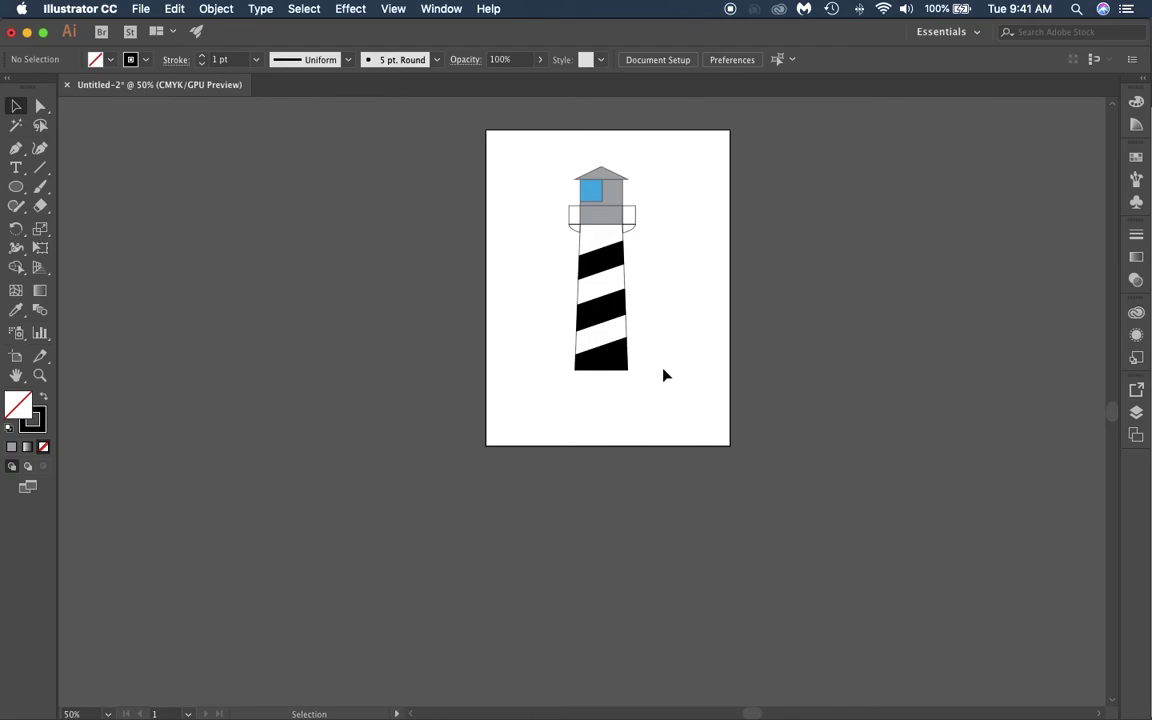
click(40, 167)
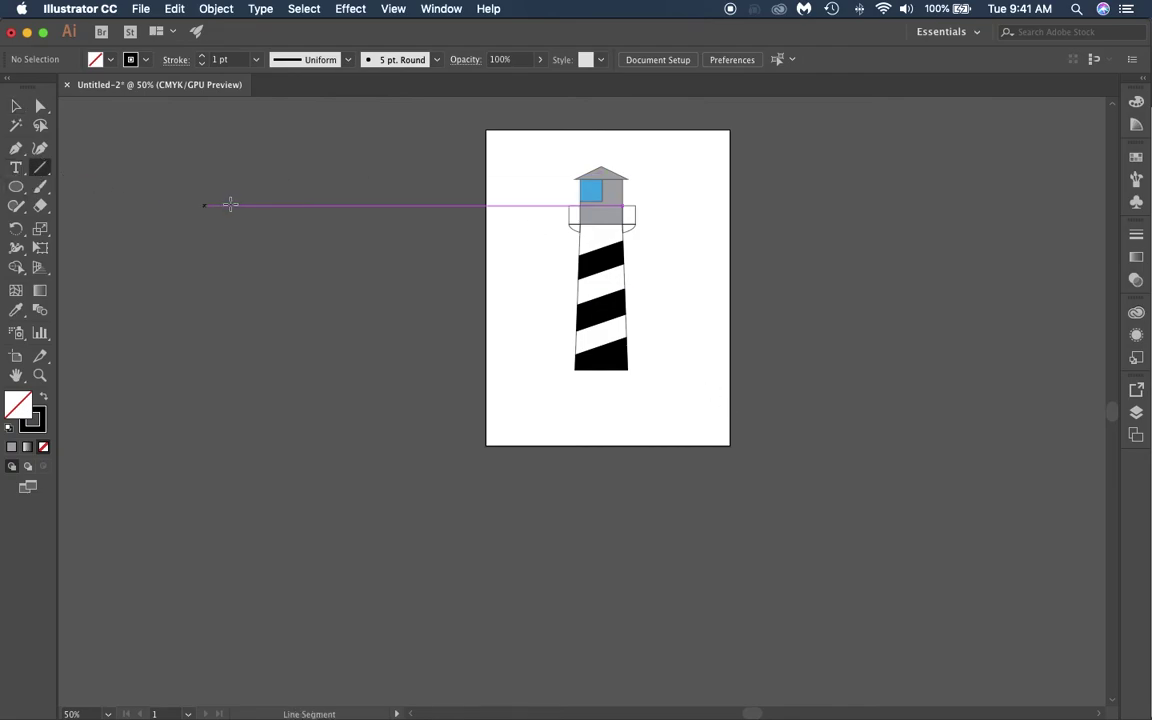
scroll(600, 163, down, 1)
scroll(600, 163, up, 4)
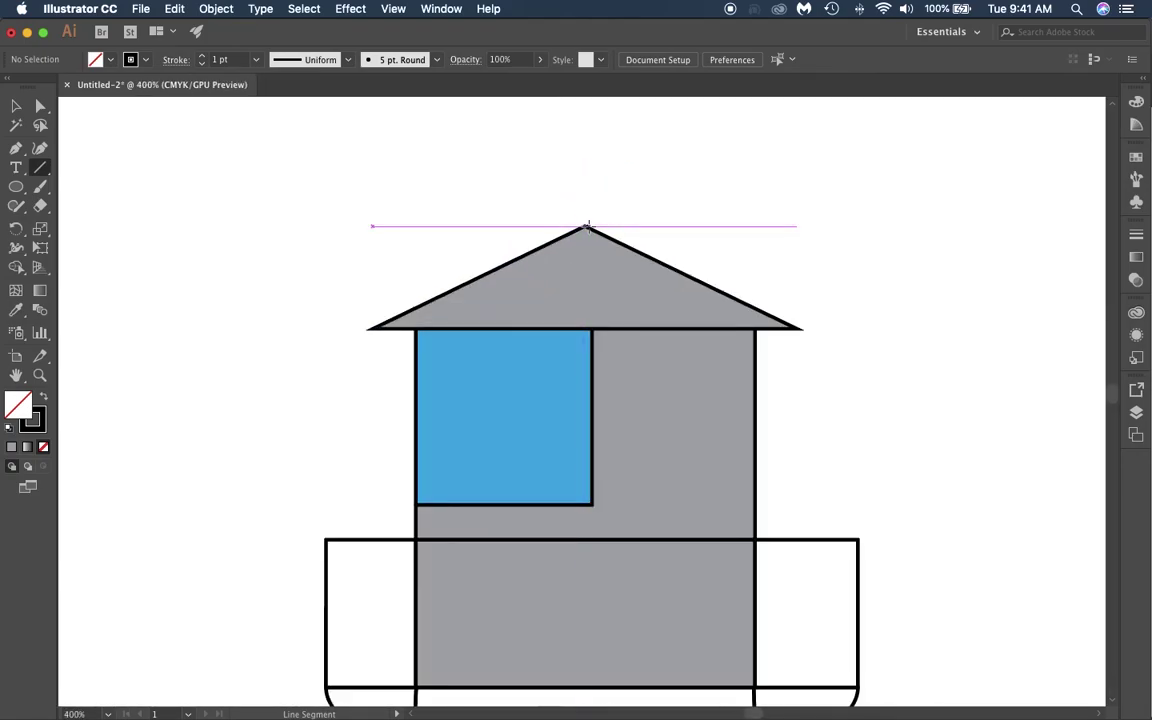
drag(585, 225, 585, 121)
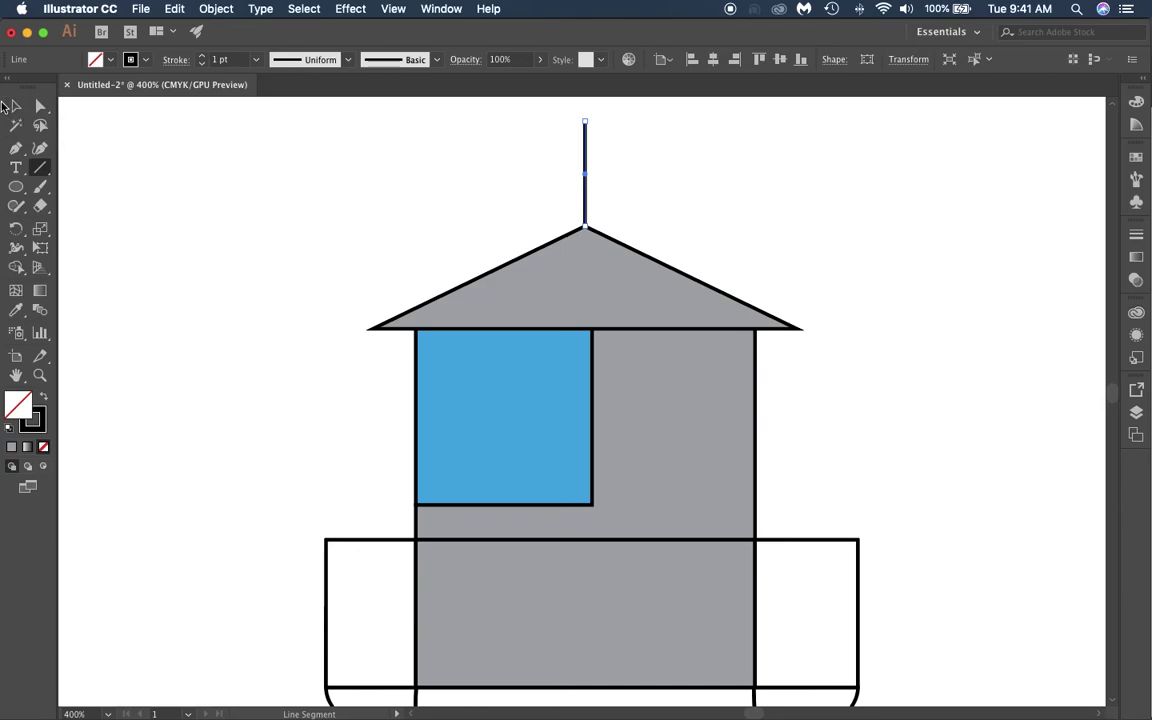
click(12, 107)
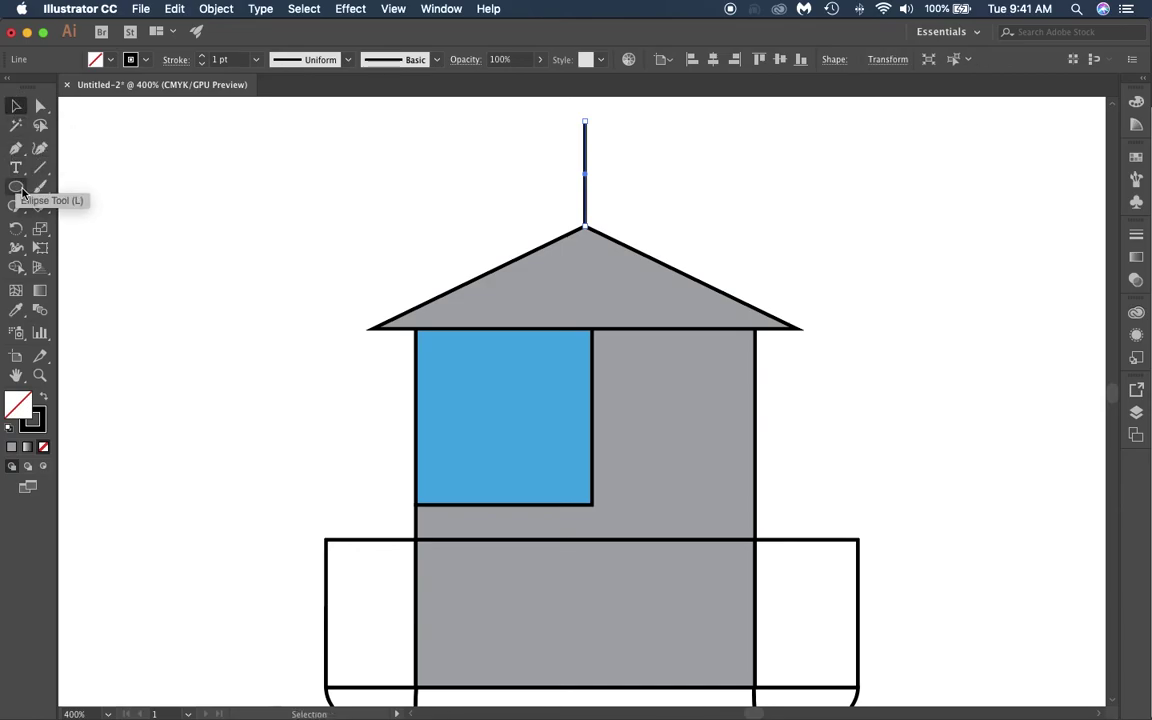
Create a triangle near the roof with the Polygon tool, using 3 sides and a radius of 1.0614 in.
drag(17, 190, 80, 244)
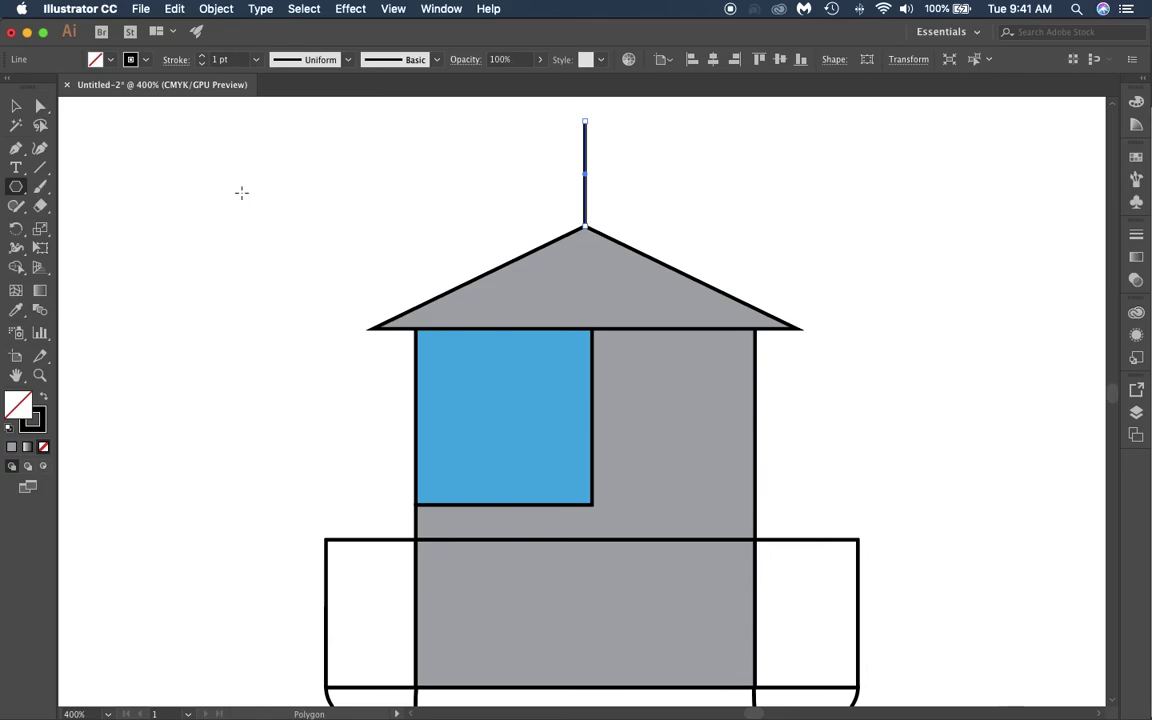
click(241, 195)
drag(531, 313, 301, 140)
text(3)
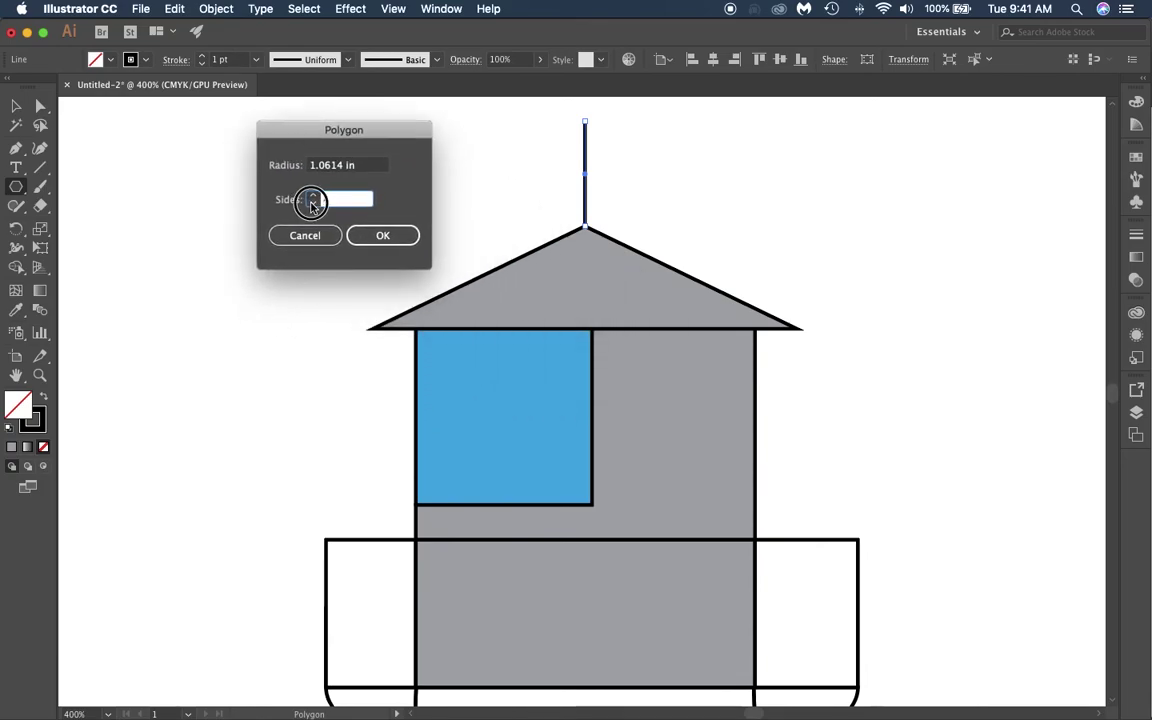
click(406, 239)
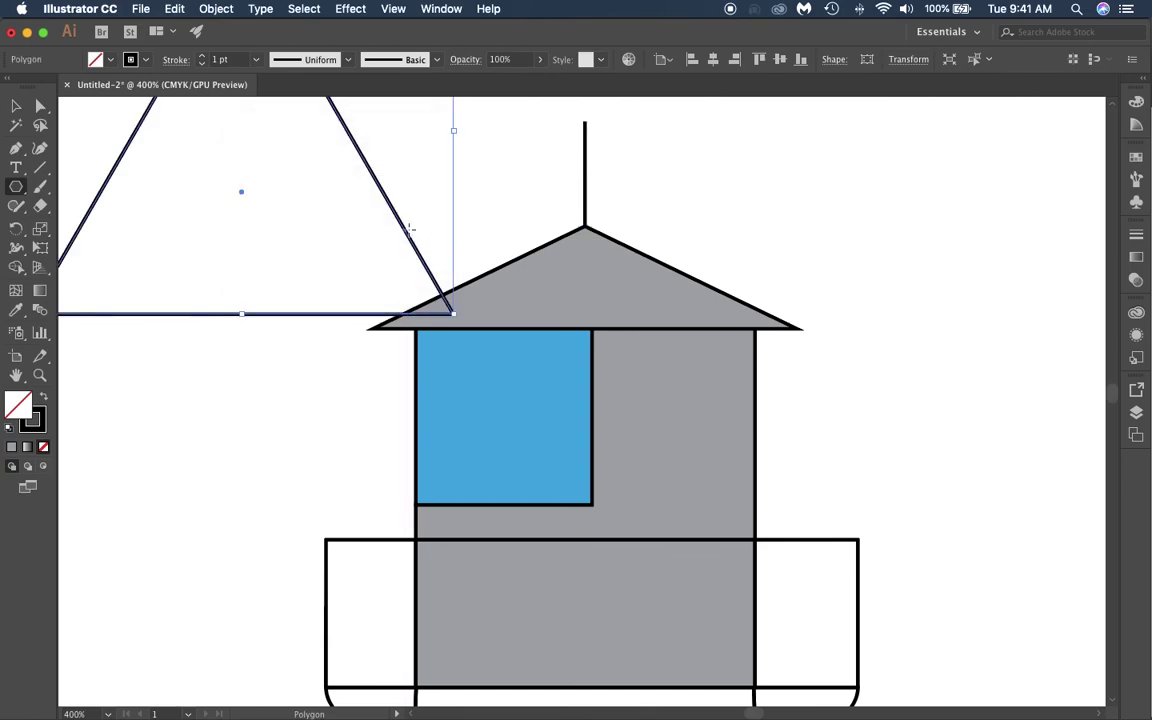
Rotate the triangle 90 degrees clockwise and flatten its height into a narrow pennant shape.
scroll(418, 241, up, 1)
scroll(415, 241, down, 4)
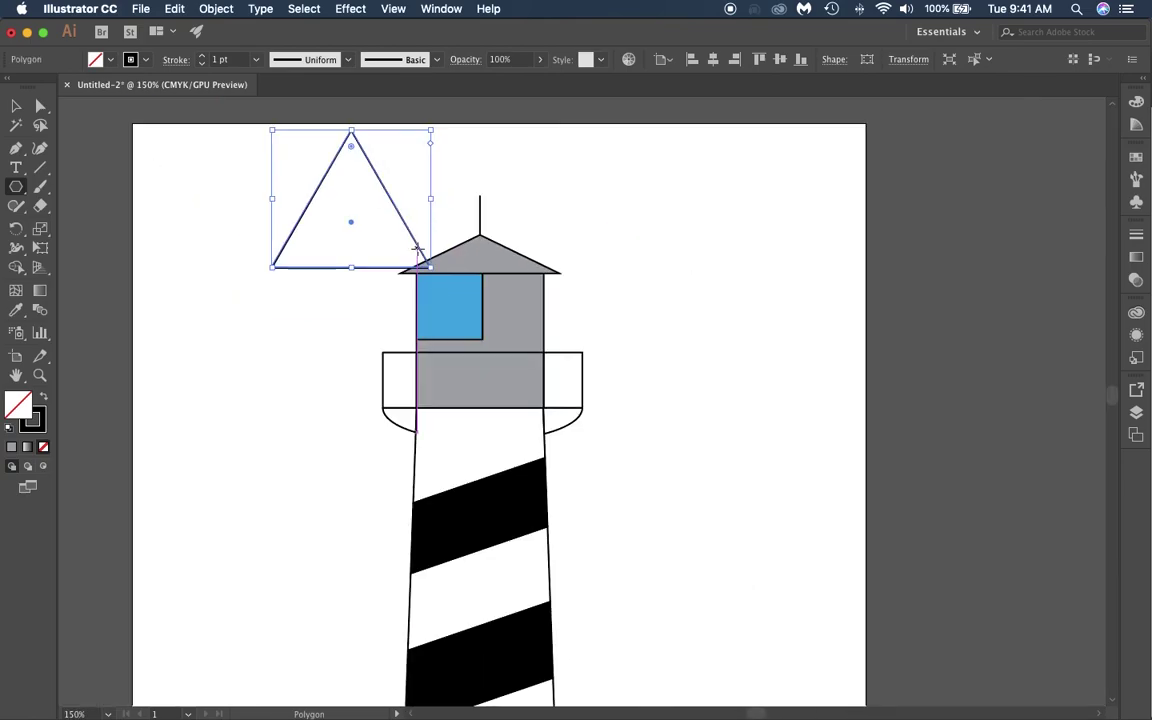
scroll(415, 241, up, 5)
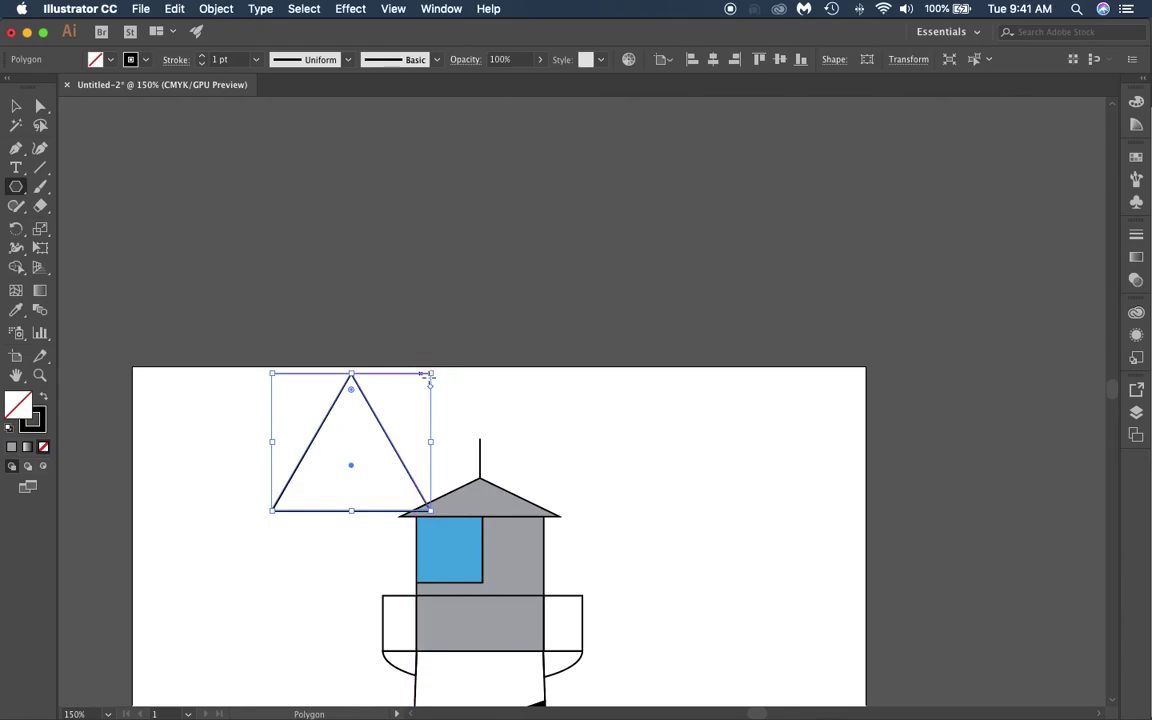
drag(434, 372, 453, 509)
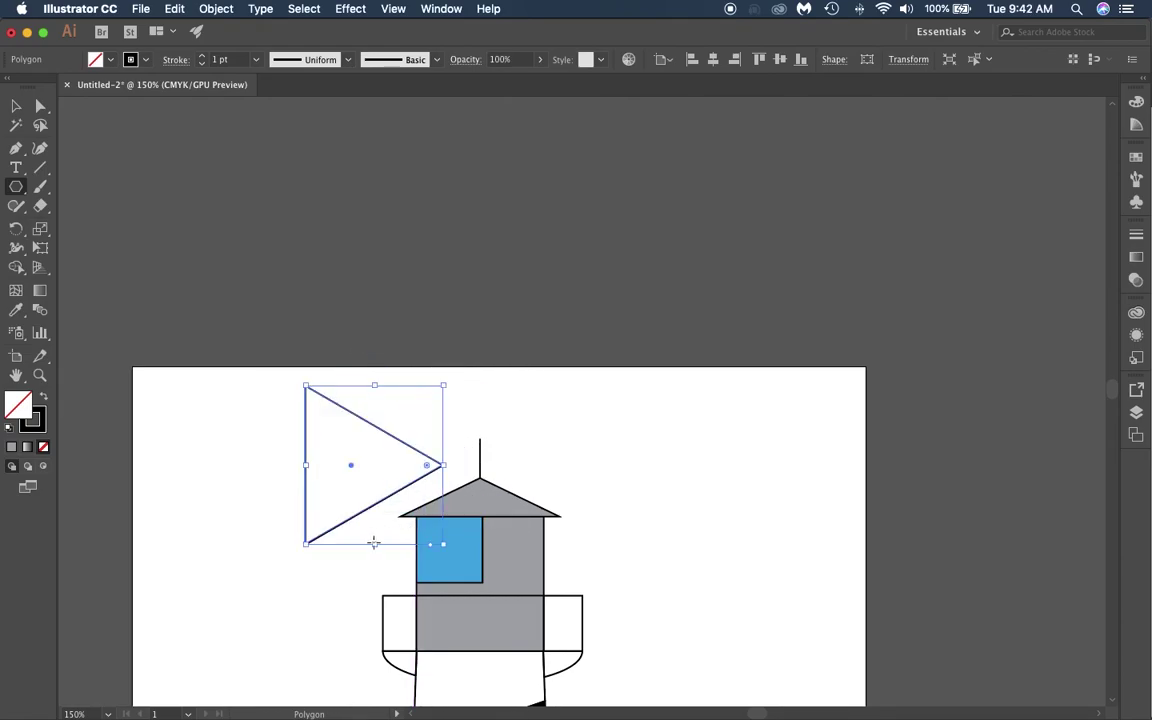
drag(374, 543, 350, 413)
click(17, 106)
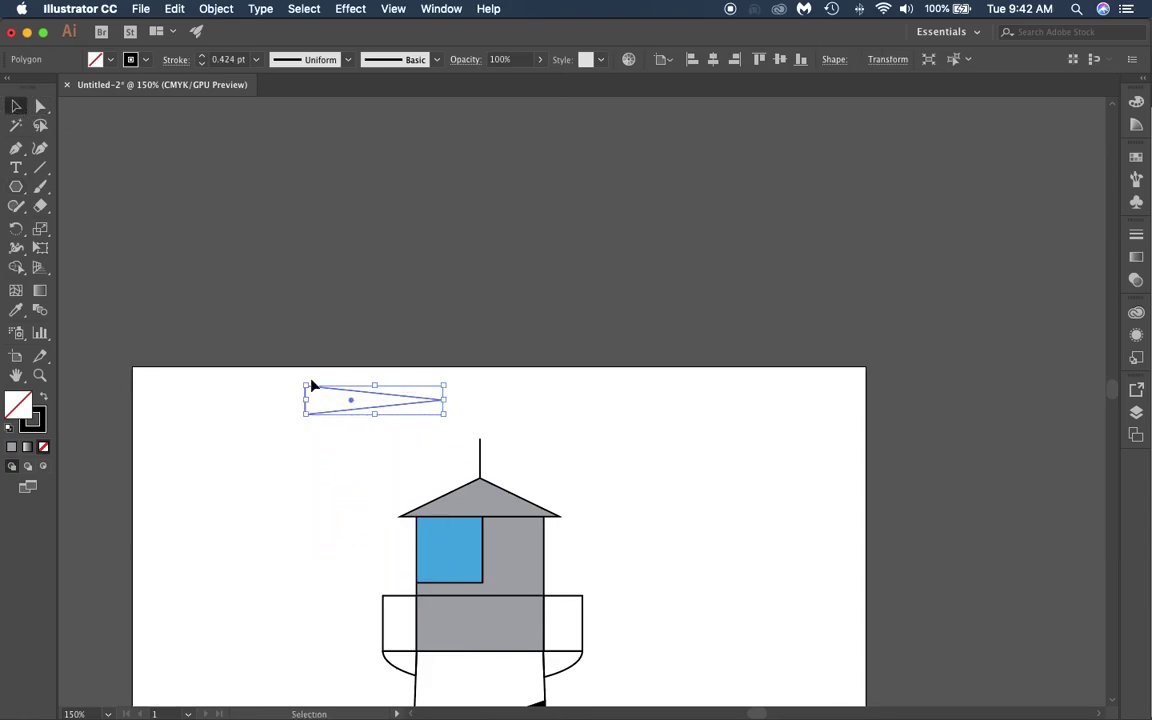
Fill the pennant with dark red and place its short edge against the flagpole above the roof.
click(111, 62)
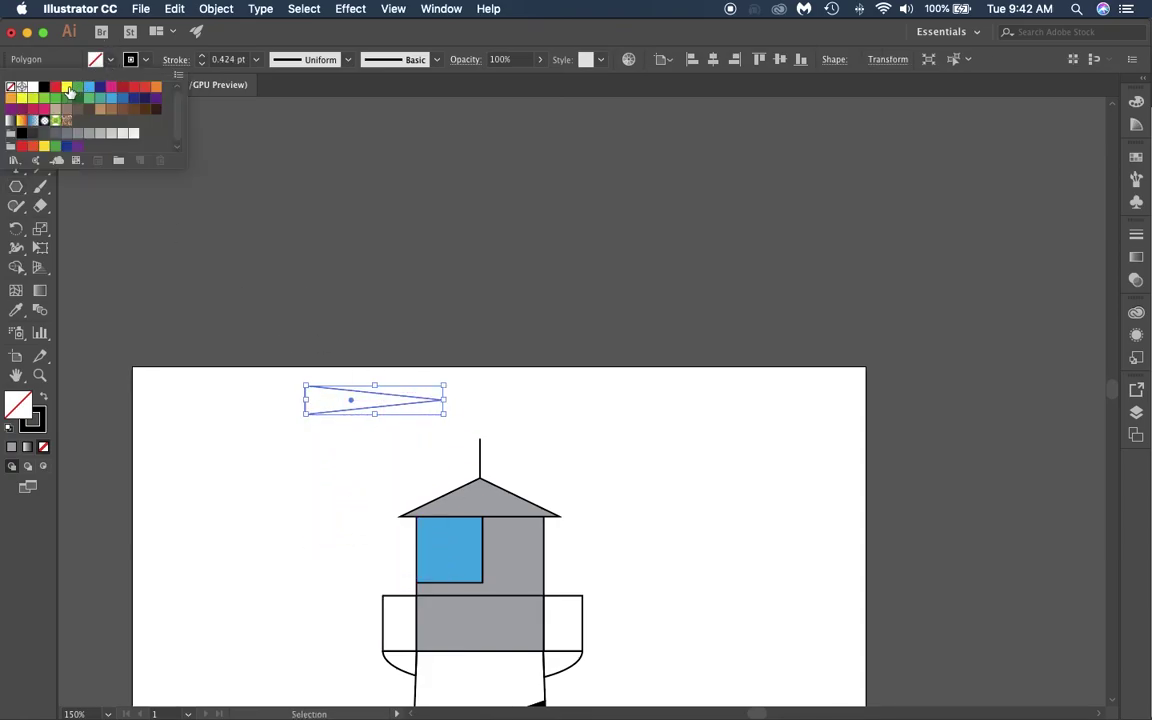
click(122, 87)
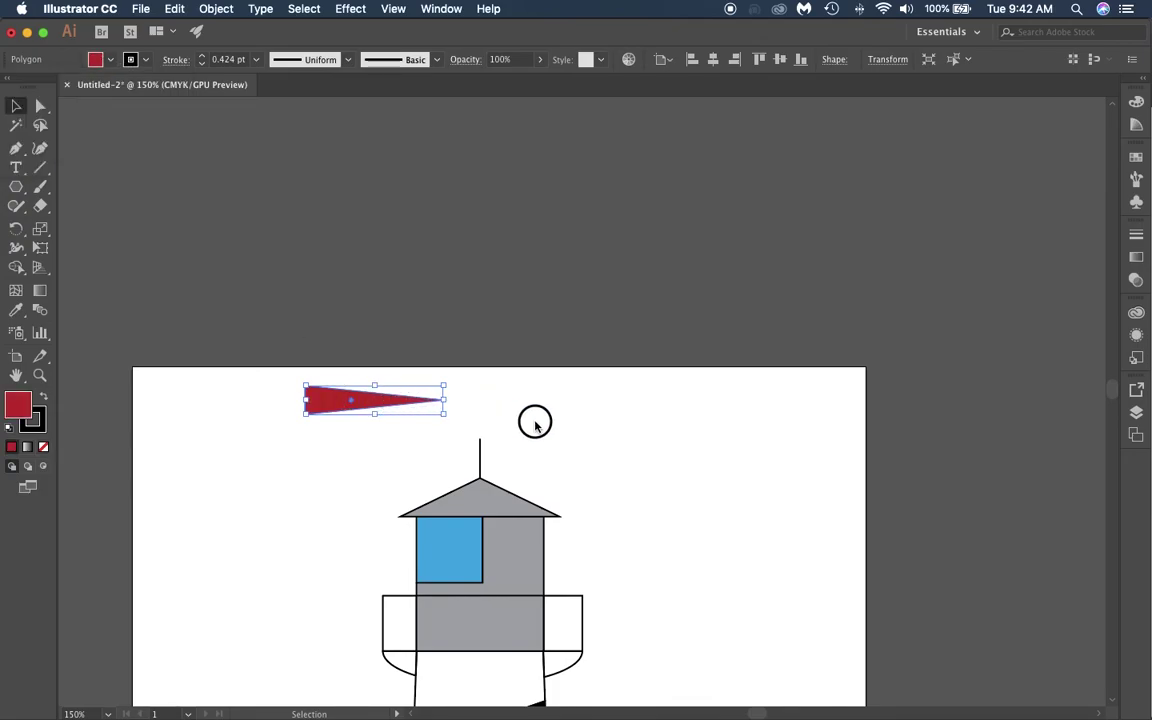
drag(373, 401, 556, 452)
scroll(527, 478, down, 5)
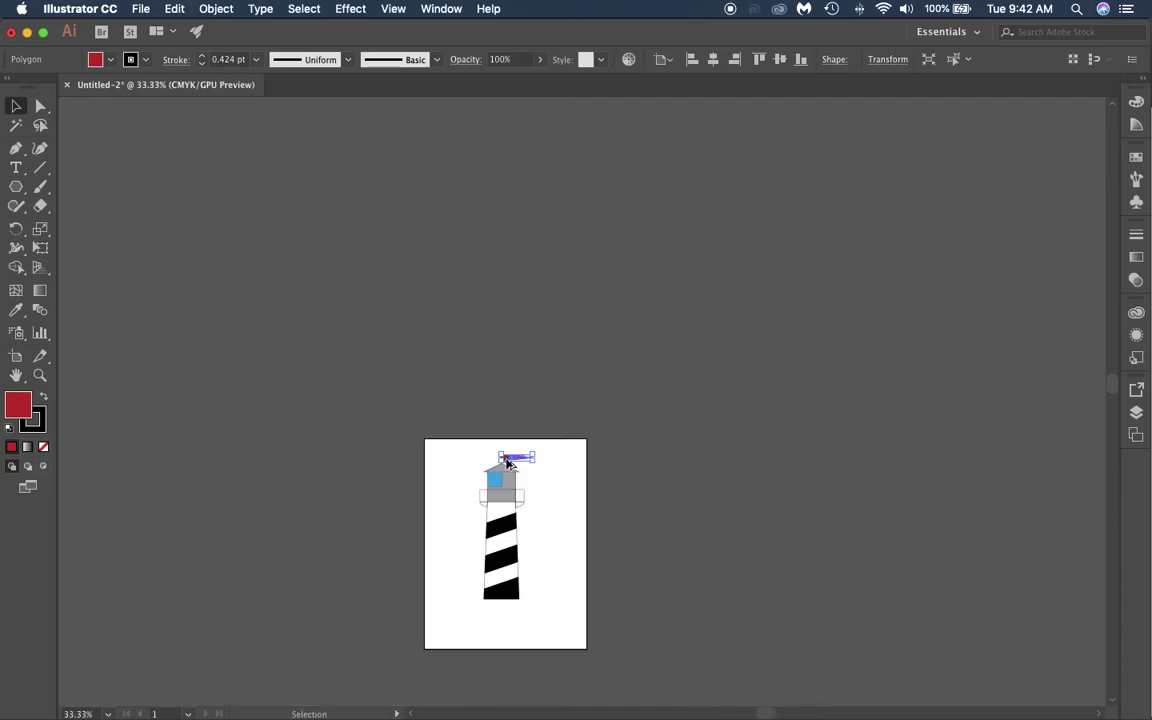
scroll(527, 478, up, 8)
click(612, 527)
scroll(520, 479, down, 2)
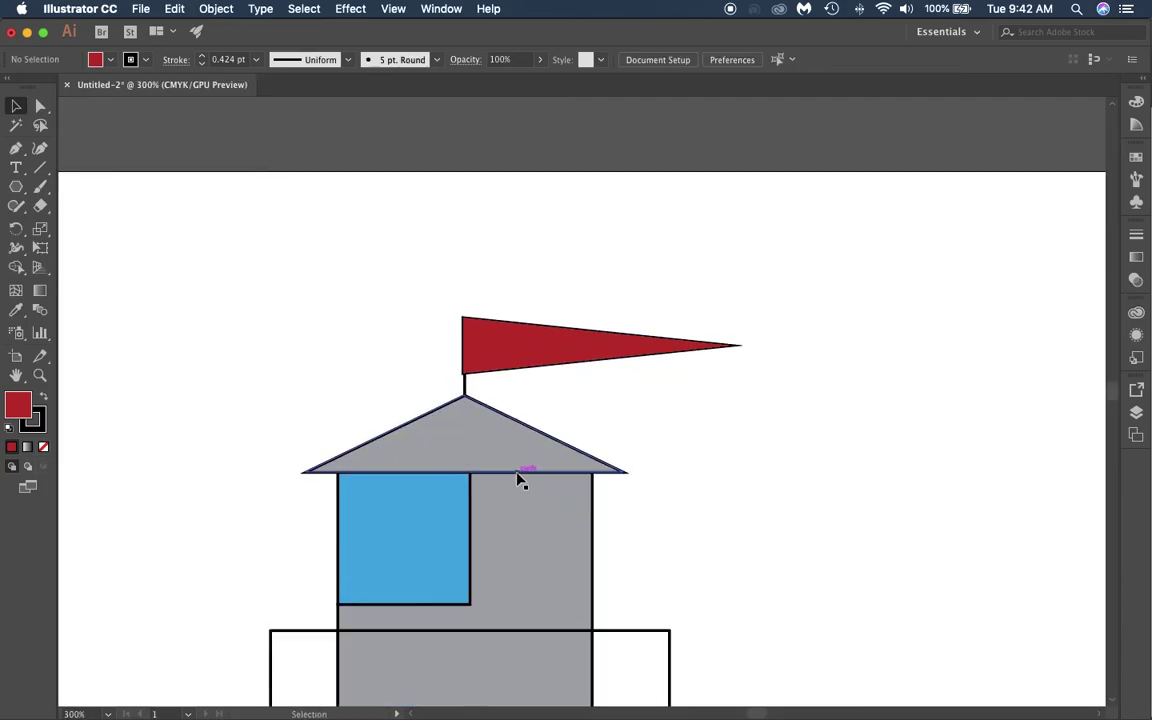
Draw a wide rectangle across the lower half of the tower, extending well beyond both of its sides.
scroll(496, 472, down, 10)
scroll(491, 470, up, 2)
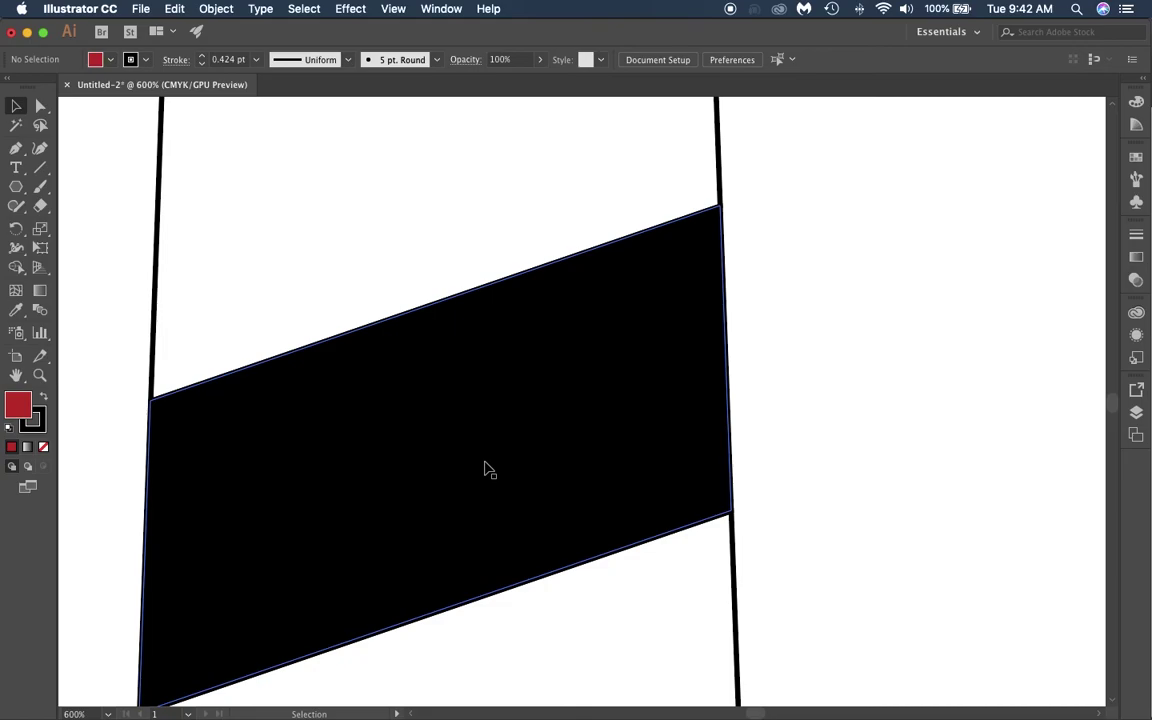
scroll(486, 465, down, 6)
scroll(485, 466, up, 2)
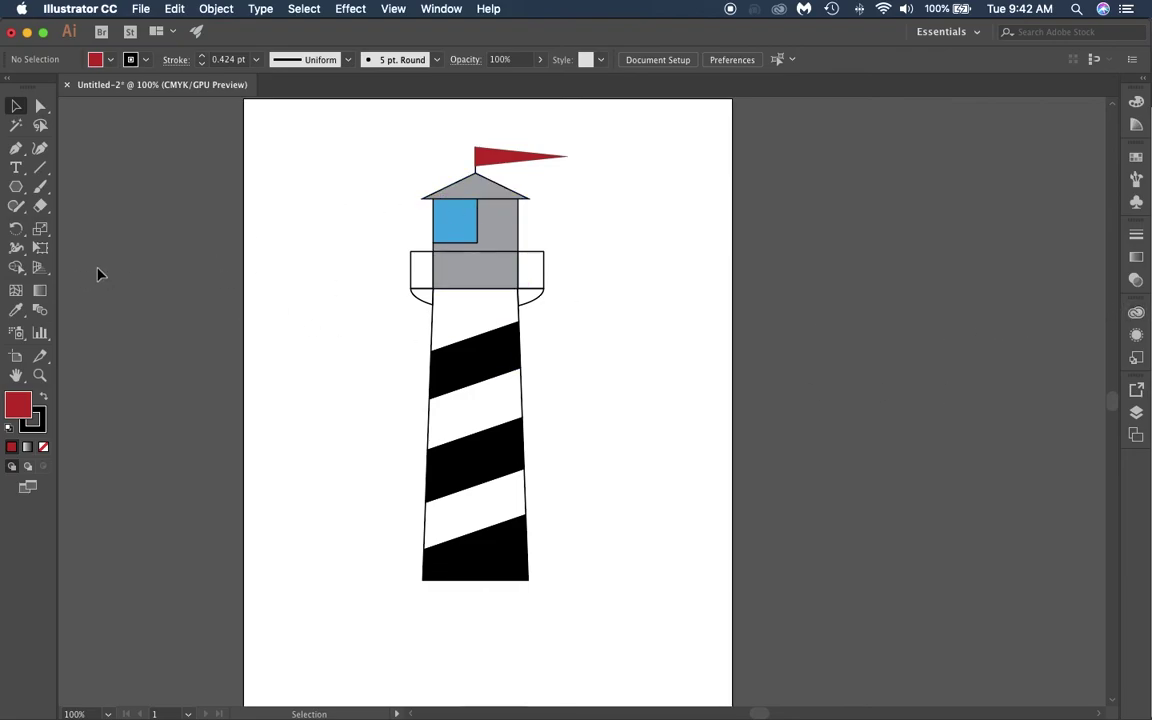
drag(16, 186, 78, 189)
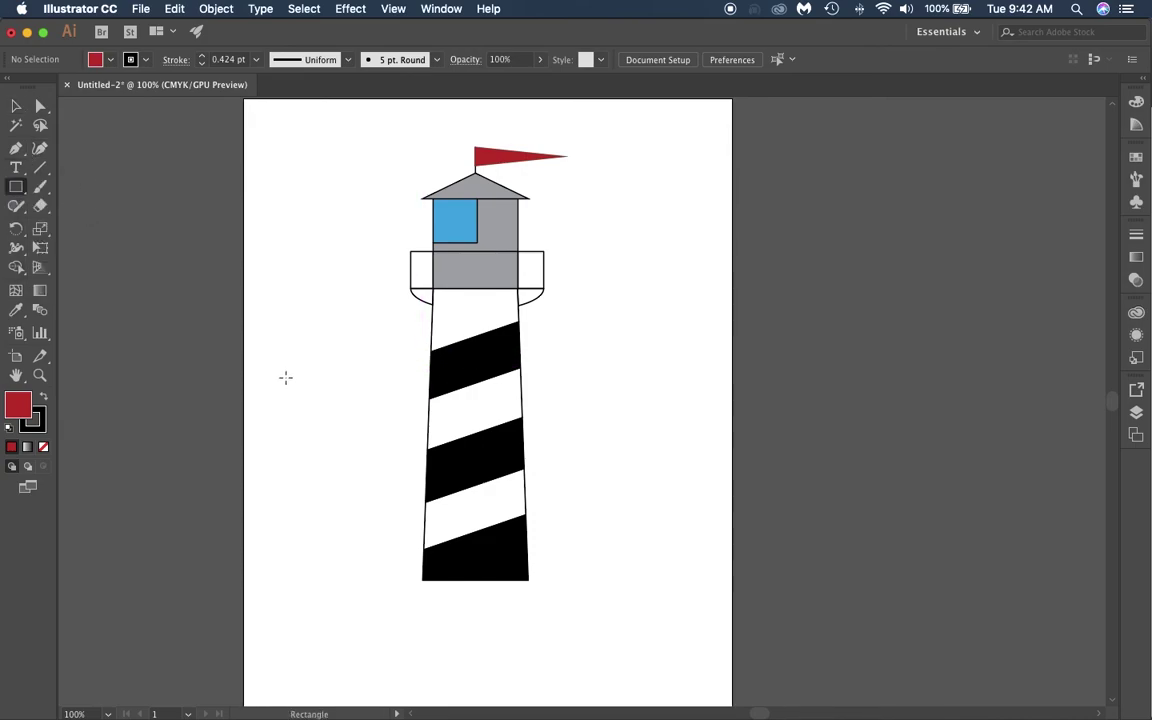
drag(283, 367, 670, 553)
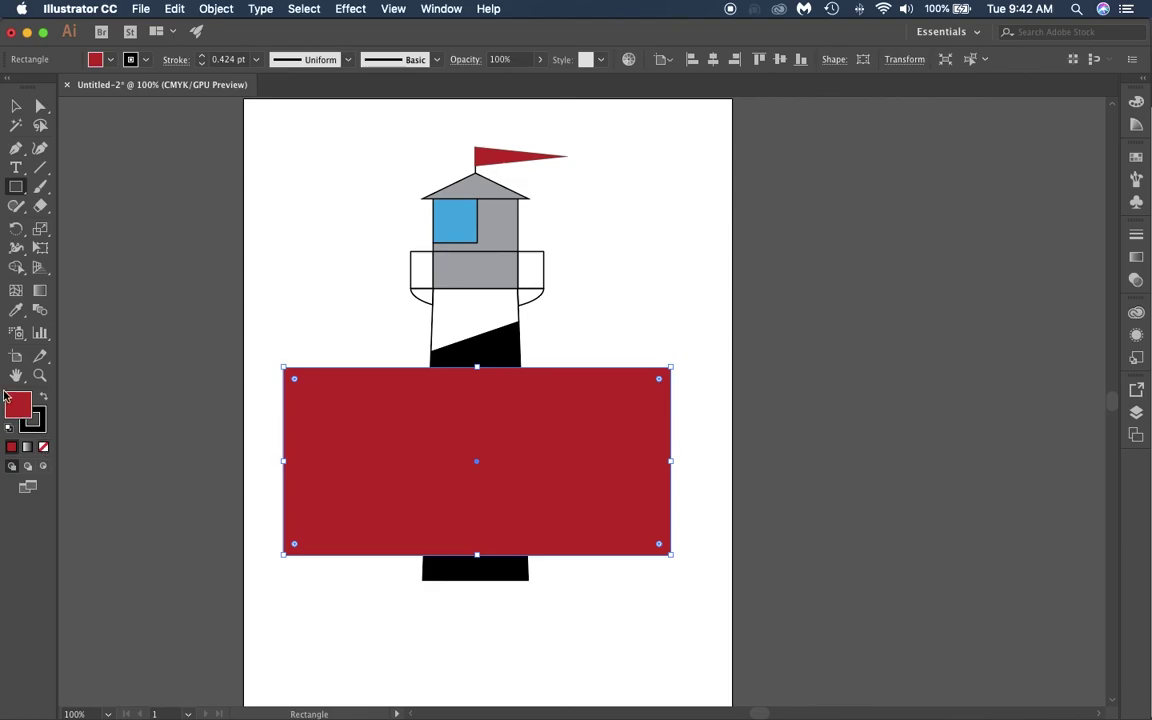
Remove the wide rectangle's fill, set its stroke to 1 pt, and deselect it.
click(43, 447)
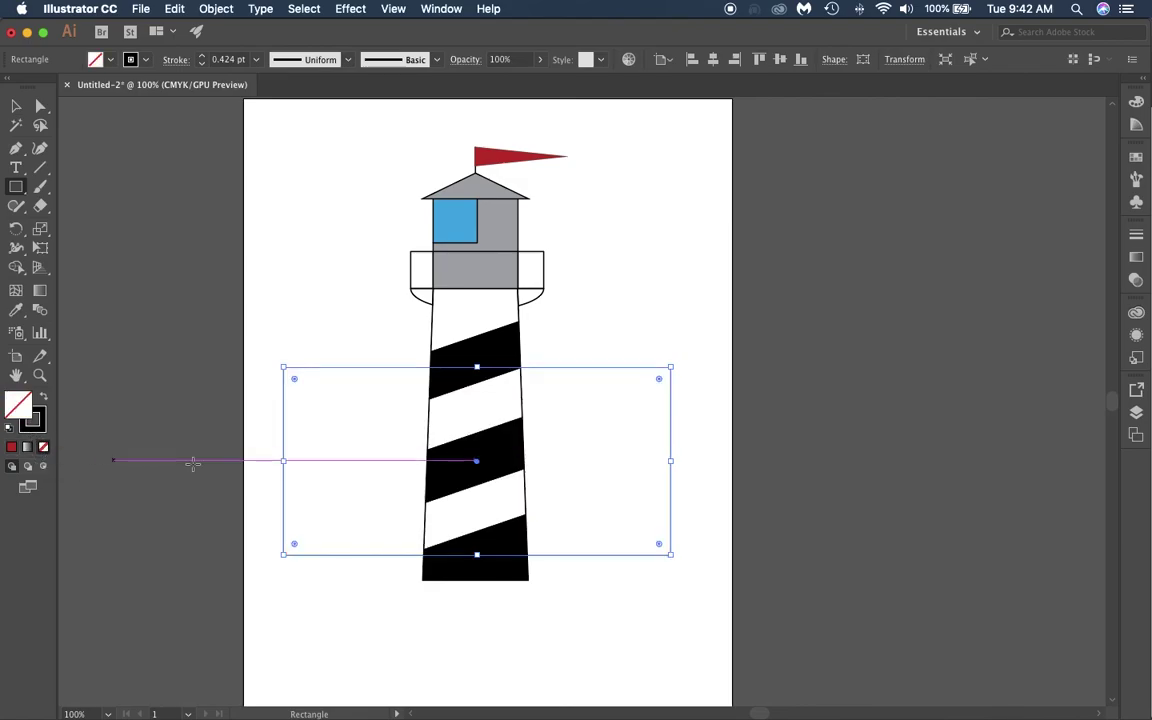
click(202, 57)
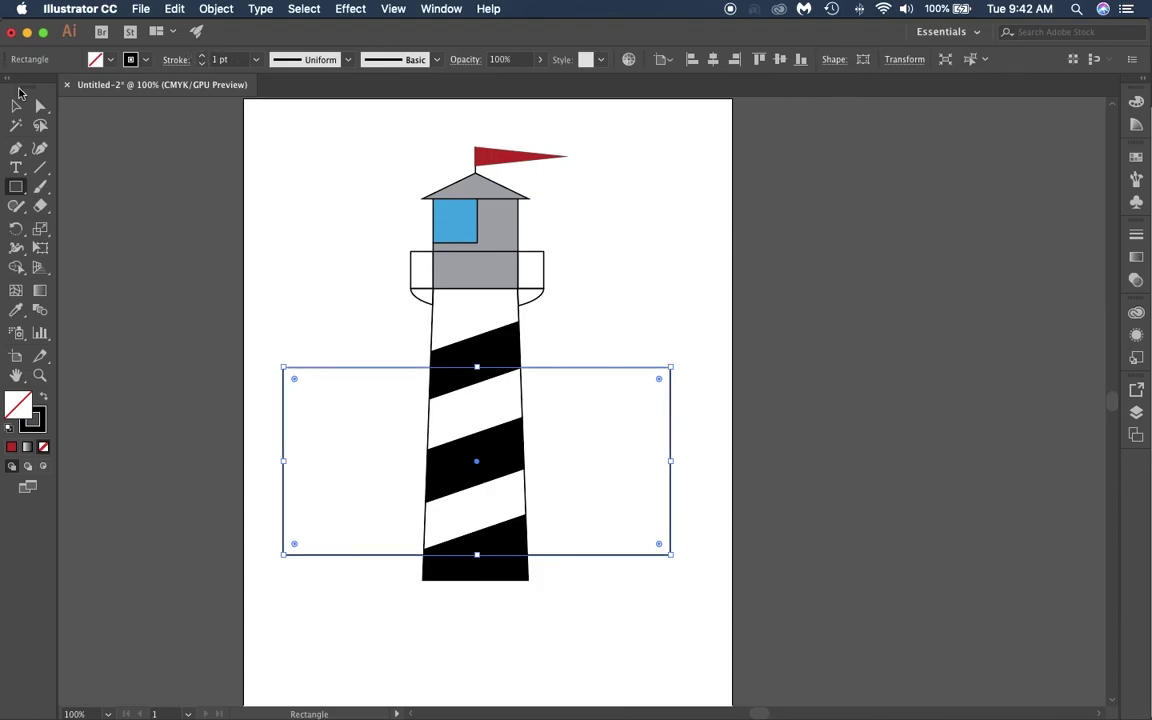
click(16, 105)
click(213, 179)
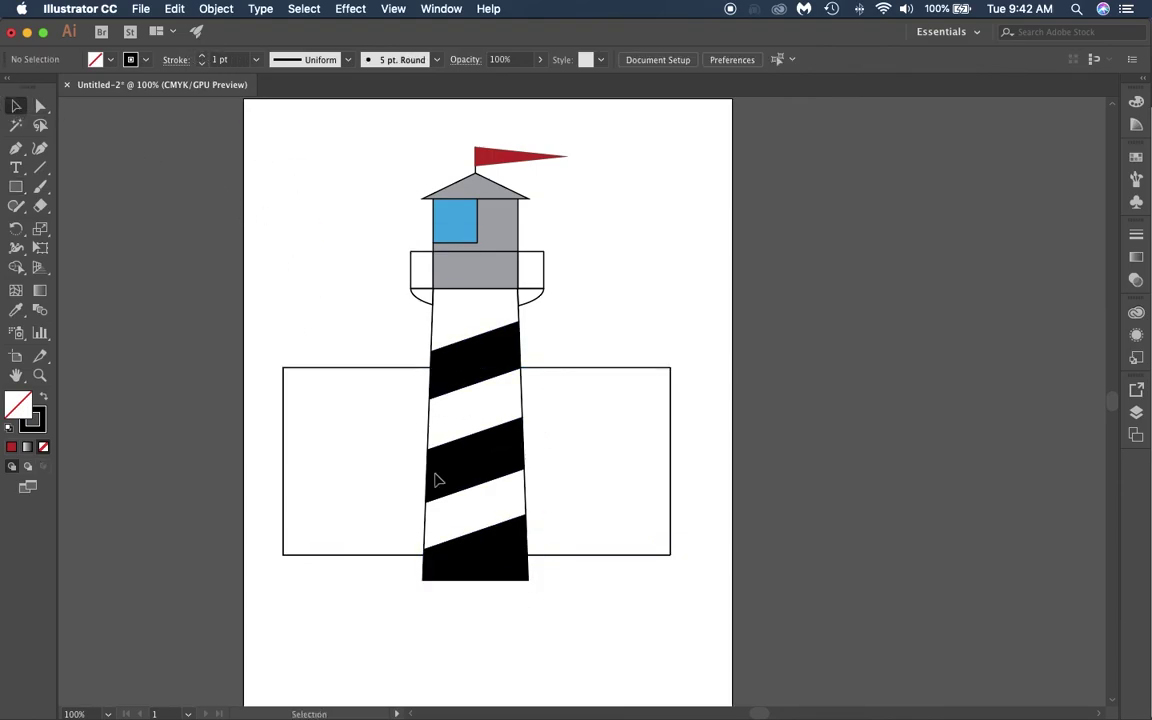
Draw a large circle over the foot of the tower and centre it on the tower's base.
drag(19, 193, 85, 224)
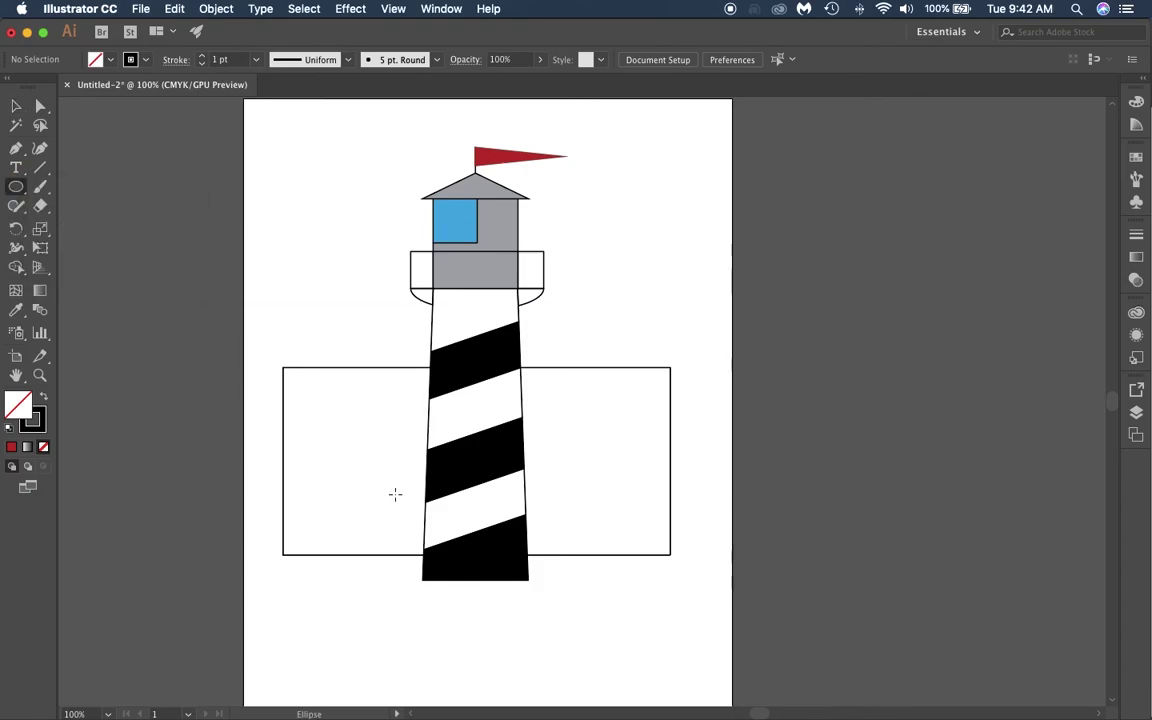
drag(397, 470, 588, 645)
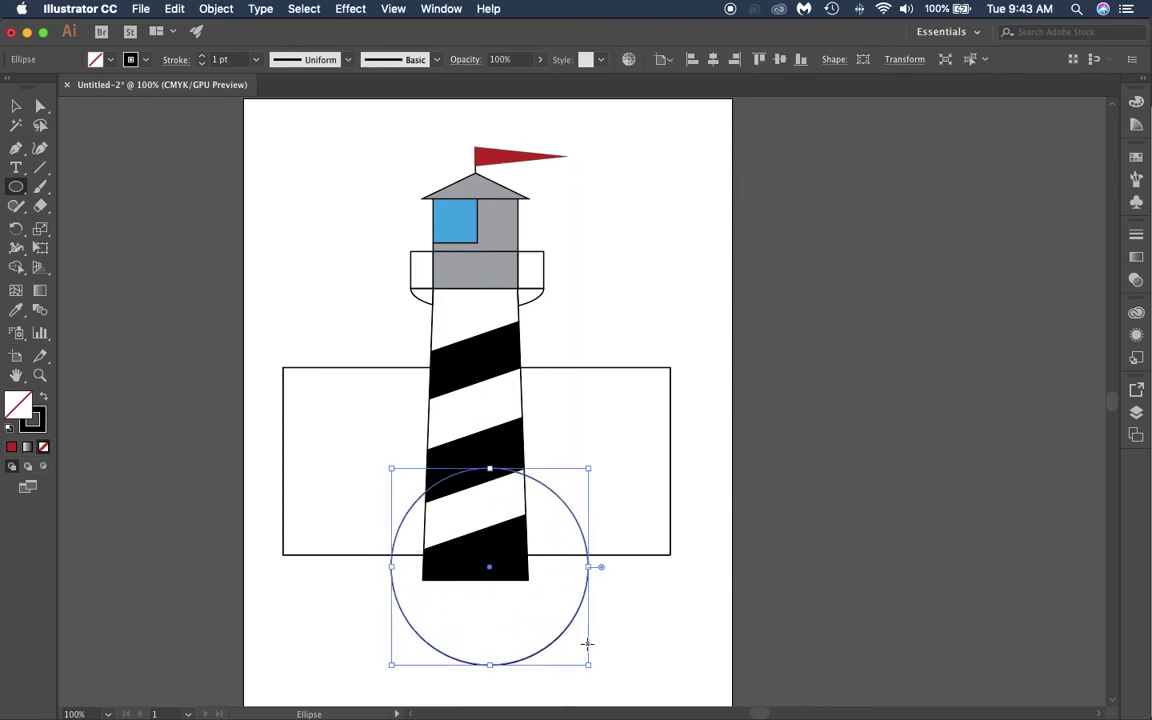
click(16, 105)
mouse_move(552, 493)
mouse_down()
mouse_move(538, 490)
mouse_move(541, 504)
mouse_up()
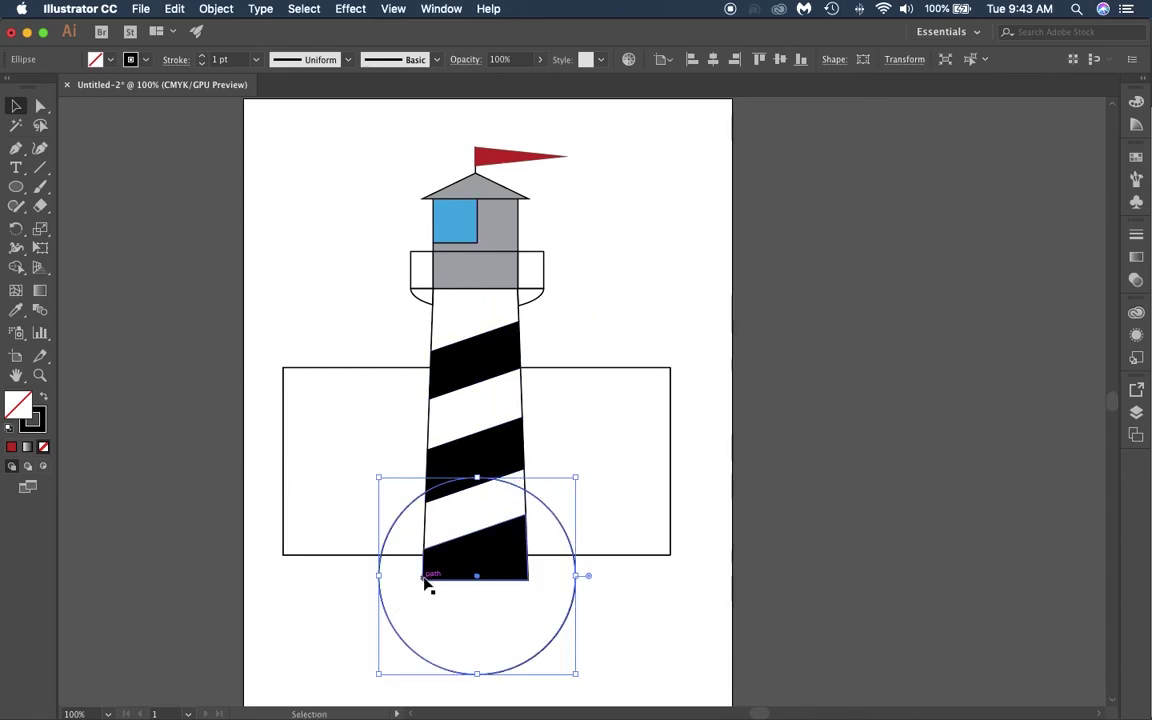
Draw a smaller circle overlapping the large circle's left side and place a matching copy on its right side.
key(l)
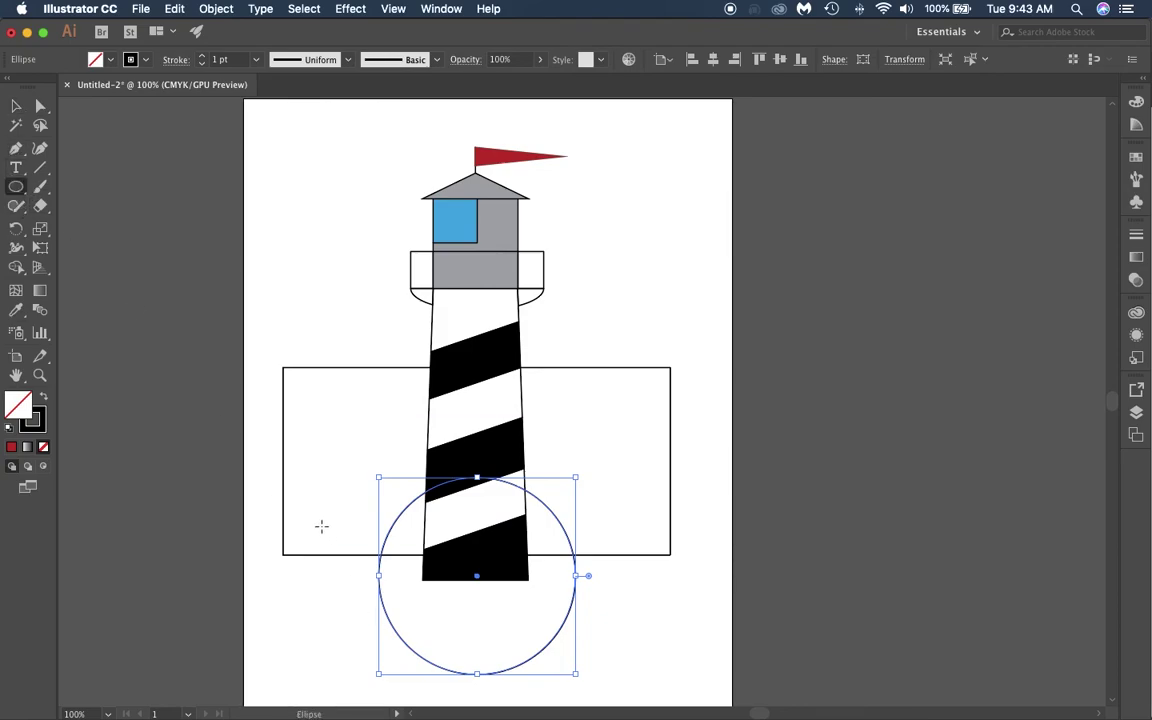
mouse_move(316, 516)
mouse_down()
mouse_move(391, 566)
mouse_move(445, 620)
mouse_move(450, 648)
mouse_up()
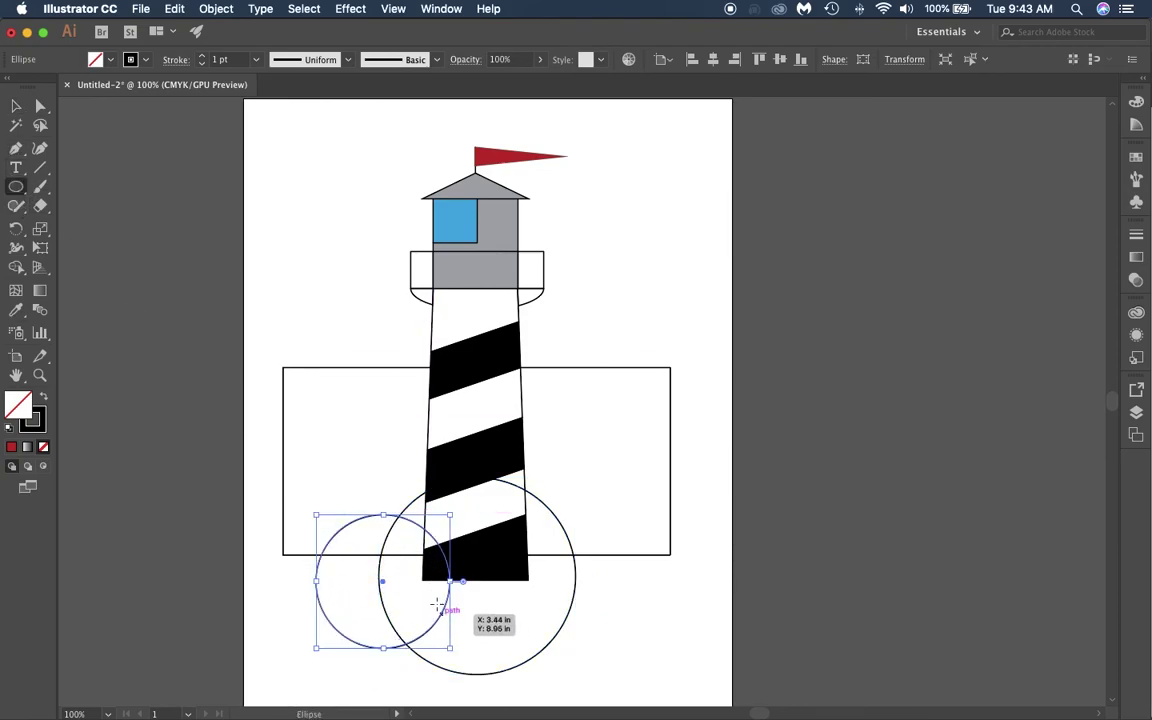
click(16, 105)
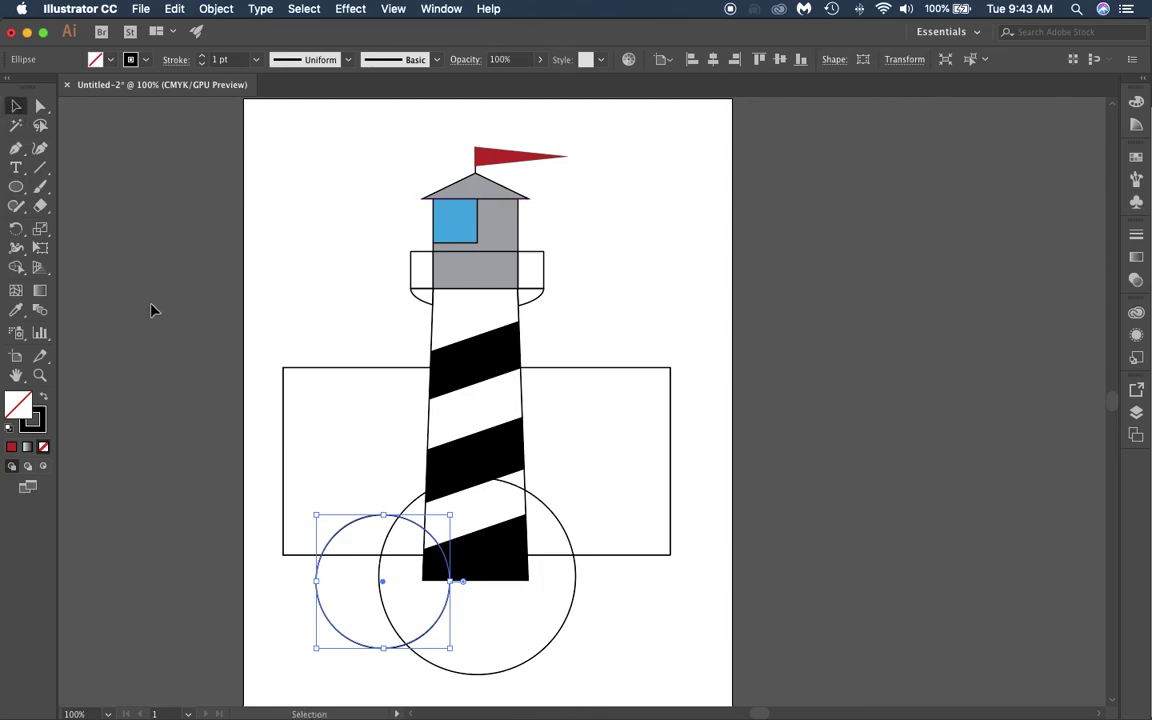
drag(339, 538, 360, 518)
click(790, 505)
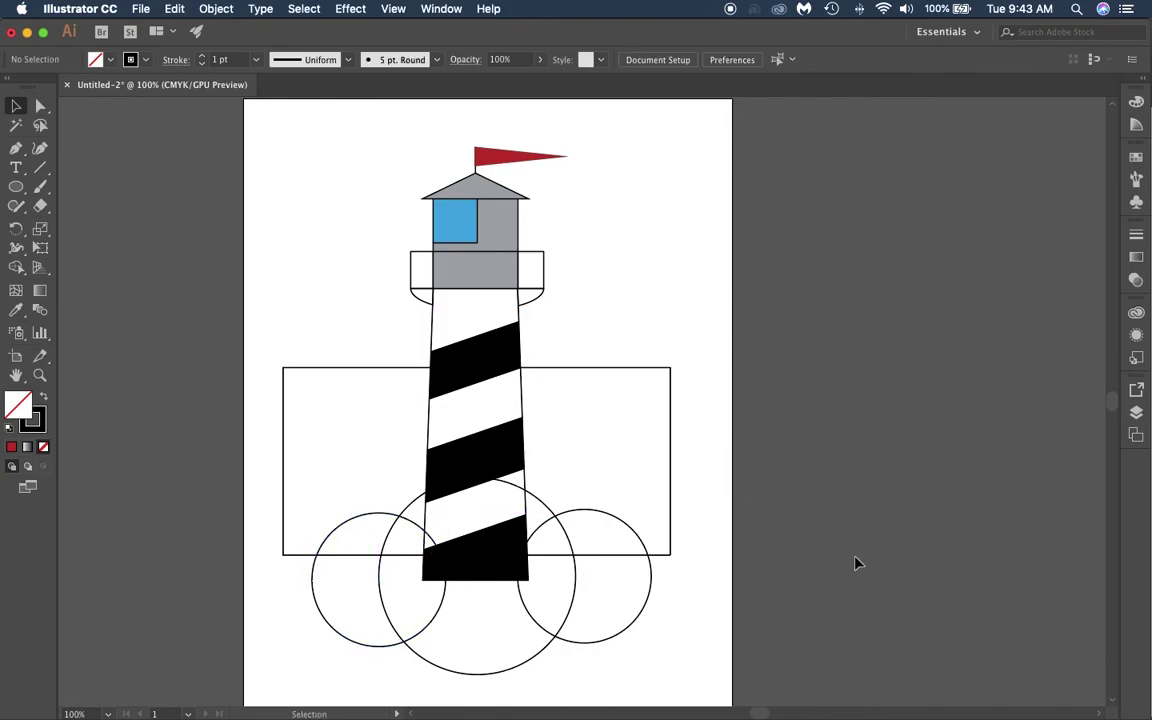
Select the rectangle, tower and circles, and remove every part below the rectangle's lower edge with the Shape Builder.
drag(265, 336, 675, 626)
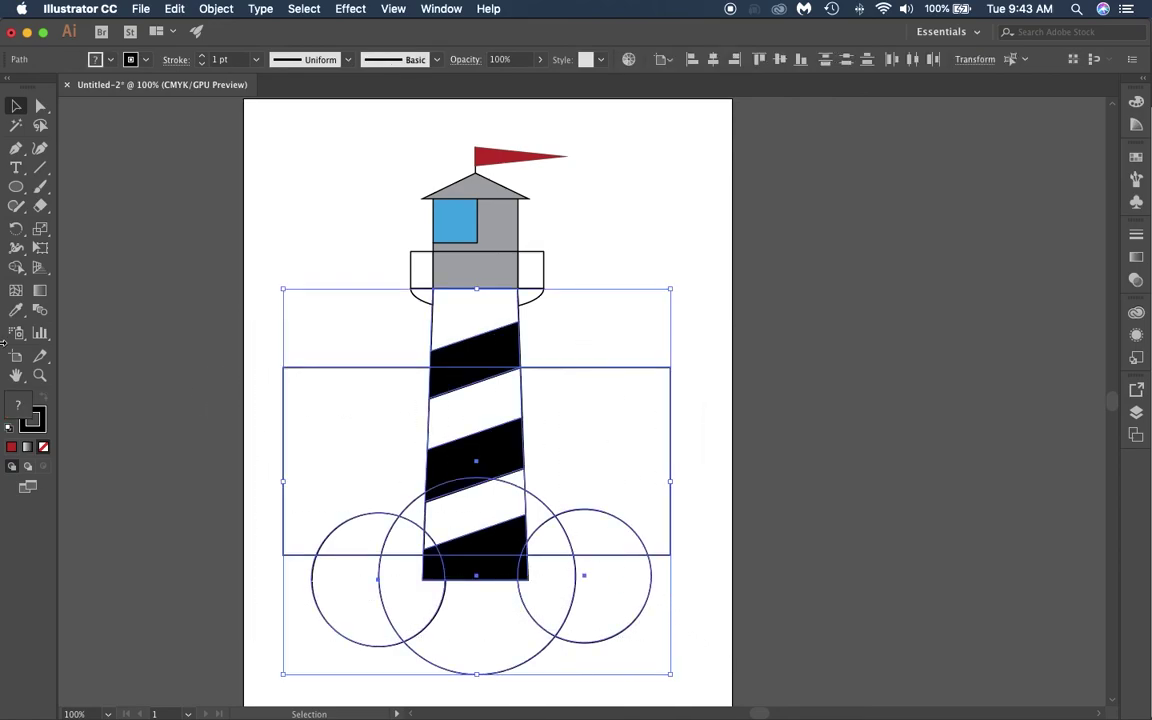
click(16, 268)
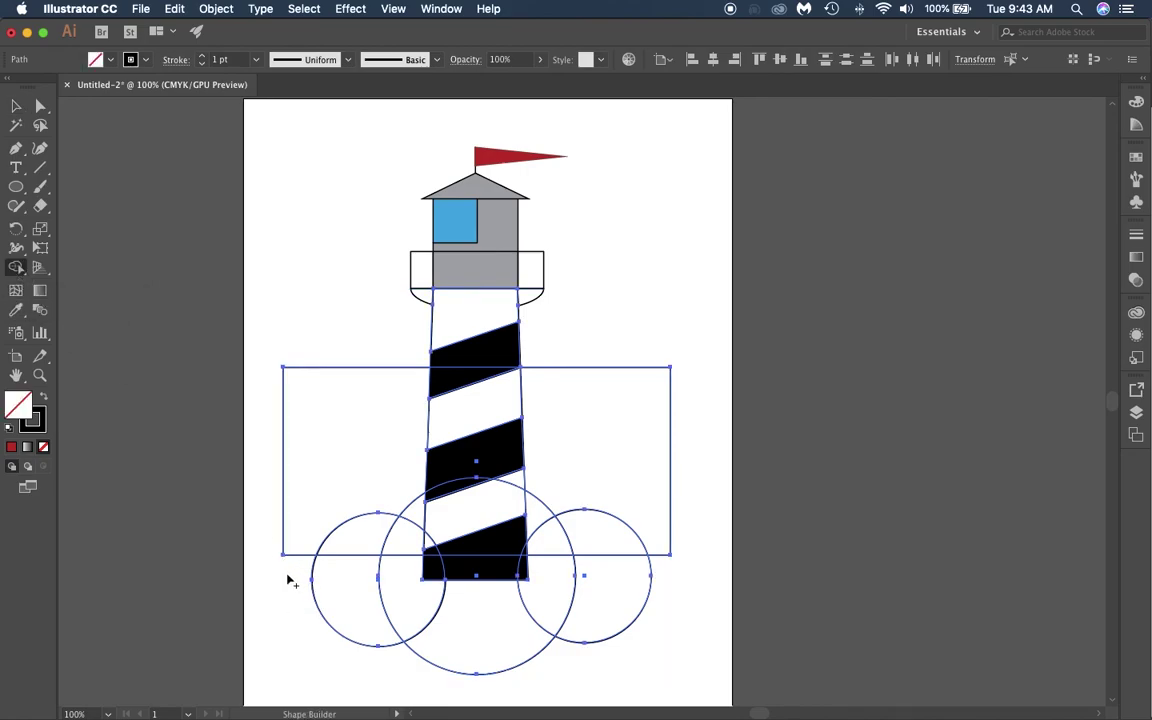
mouse_move(283, 570)
mouse_down()
mouse_move(411, 581)
mouse_move(550, 563)
mouse_move(581, 573)
mouse_move(477, 651)
mouse_up()
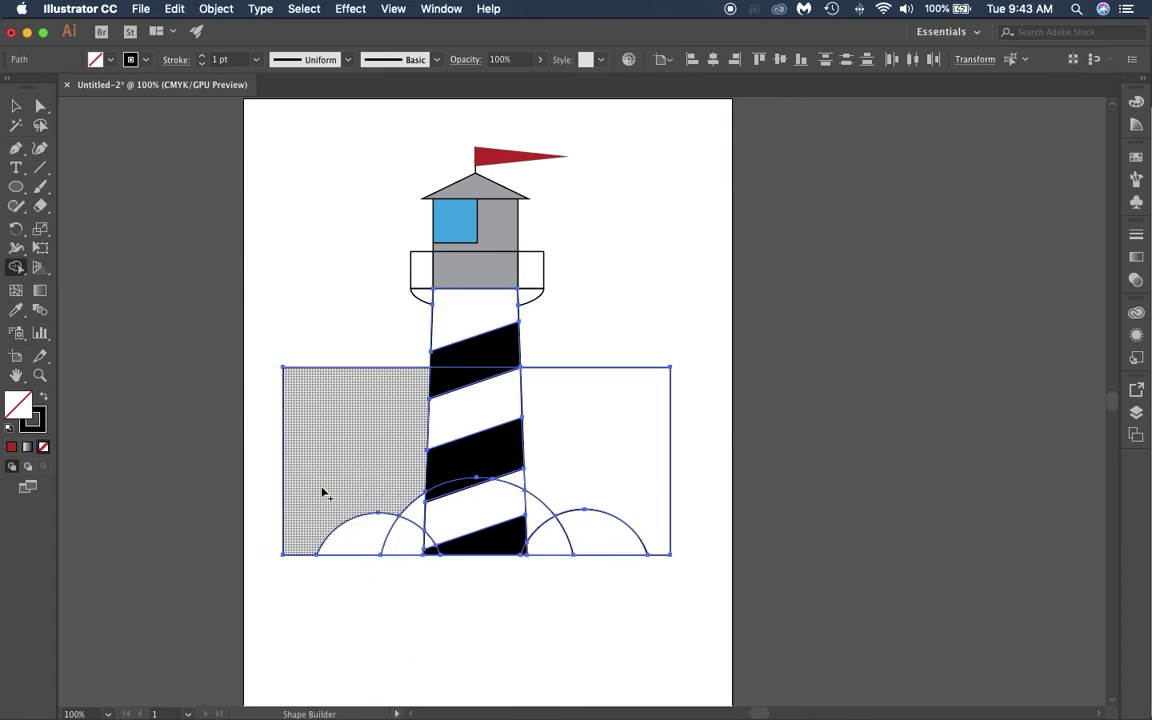
Merge the circle segments and the tower foot inside them into one rock shape with the Shape Builder.
click(347, 430)
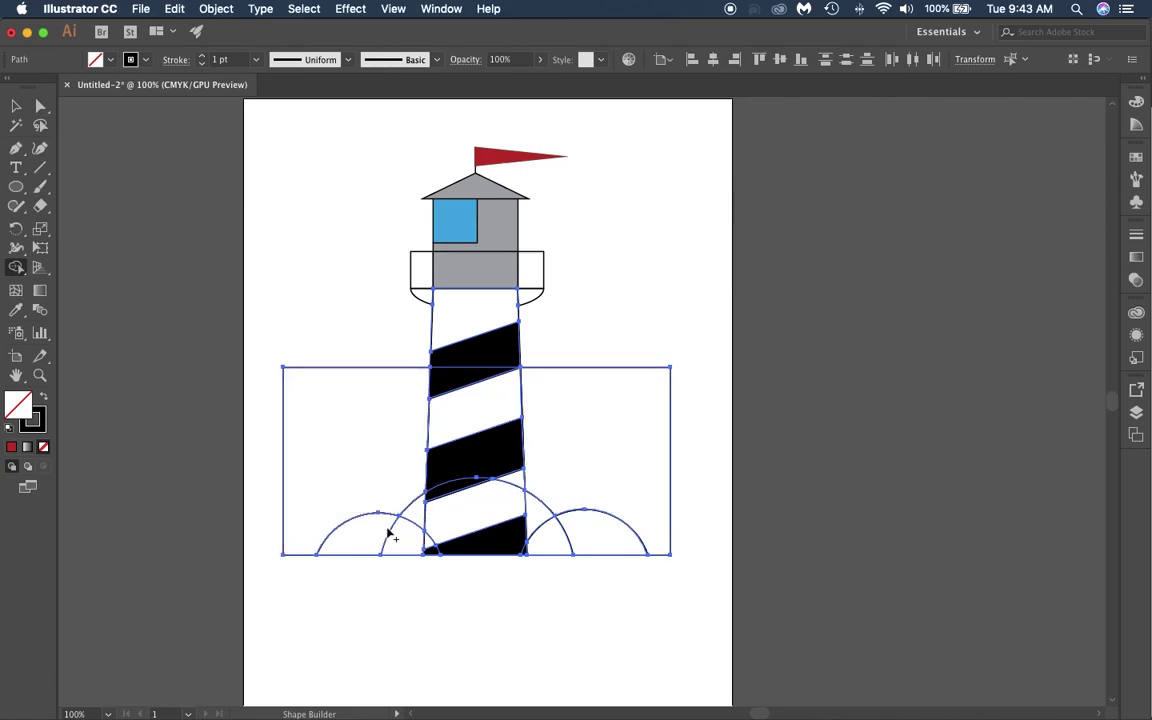
mouse_move(362, 545)
mouse_down()
mouse_move(409, 544)
mouse_move(444, 493)
mouse_move(498, 498)
mouse_move(498, 526)
mouse_move(431, 545)
mouse_move(530, 521)
mouse_move(580, 535)
mouse_move(544, 562)
mouse_move(489, 553)
mouse_up()
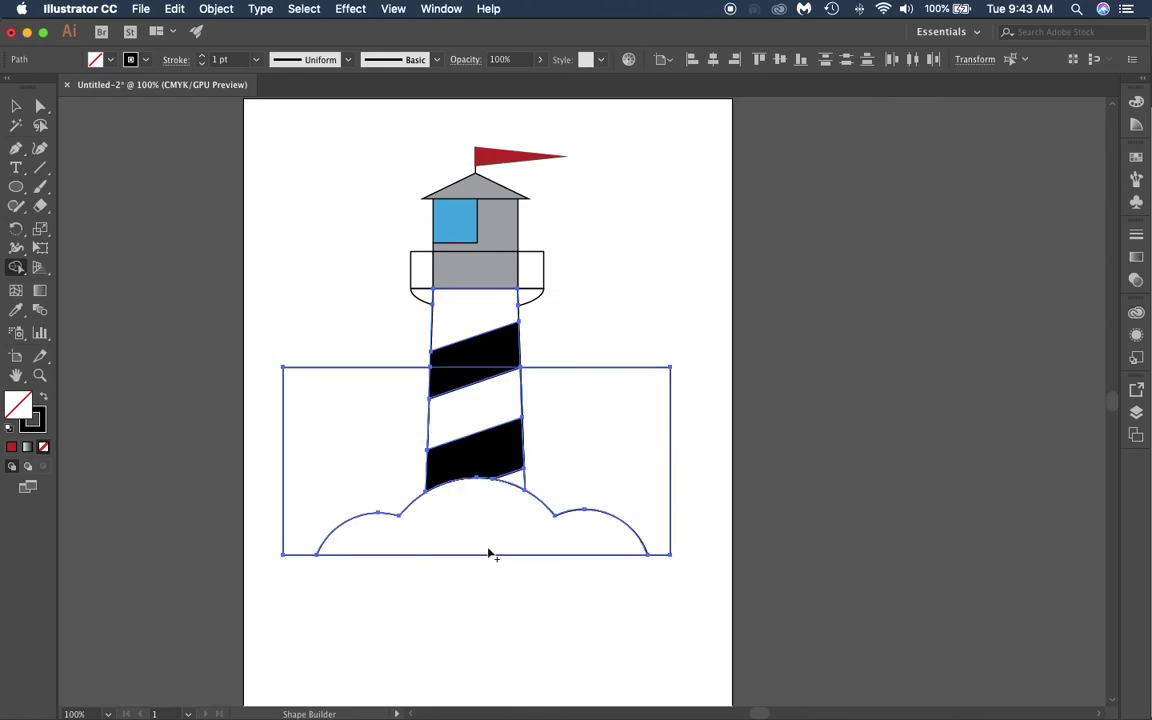
click(15, 106)
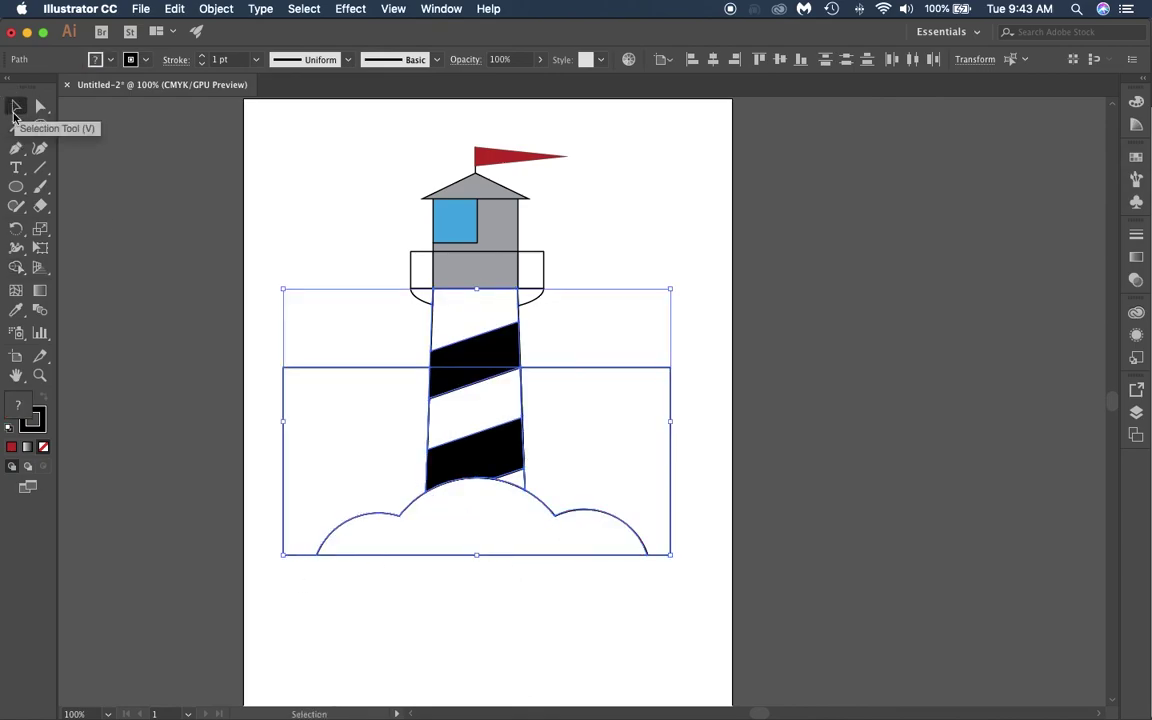
Erase the rectangle's edge line where it crosses the tower with the Shape Builder, and deselect everything.
click(20, 267)
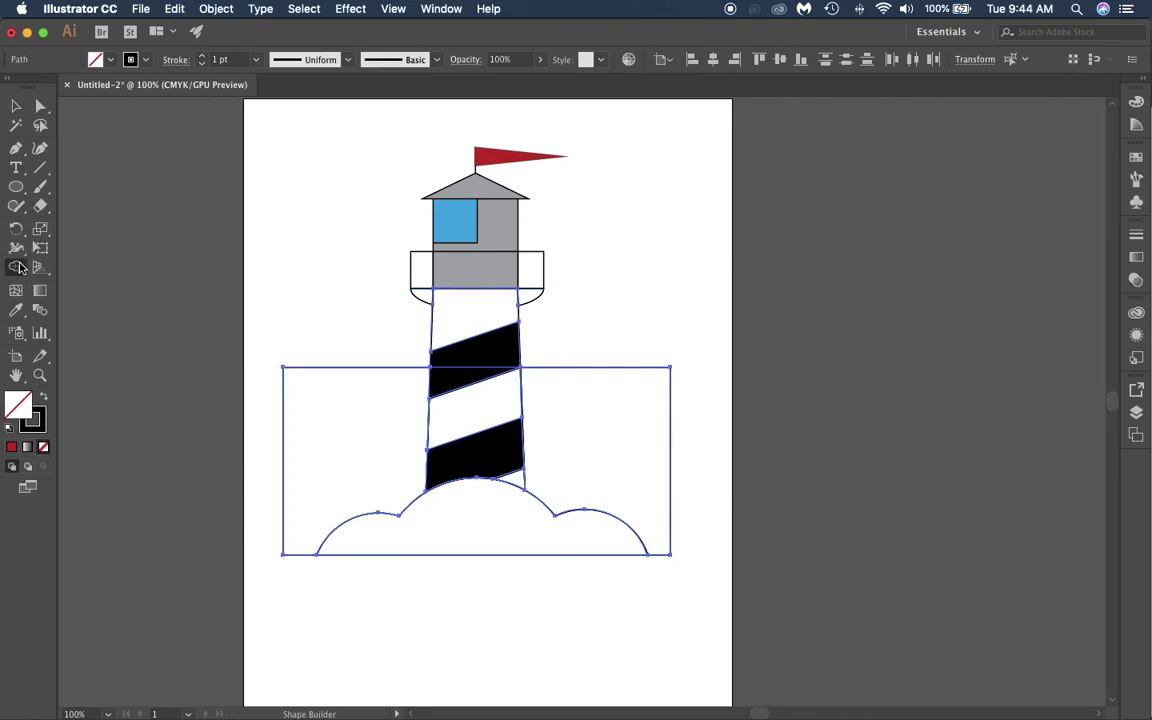
alt+click(466, 369)
click(16, 105)
click(773, 358)
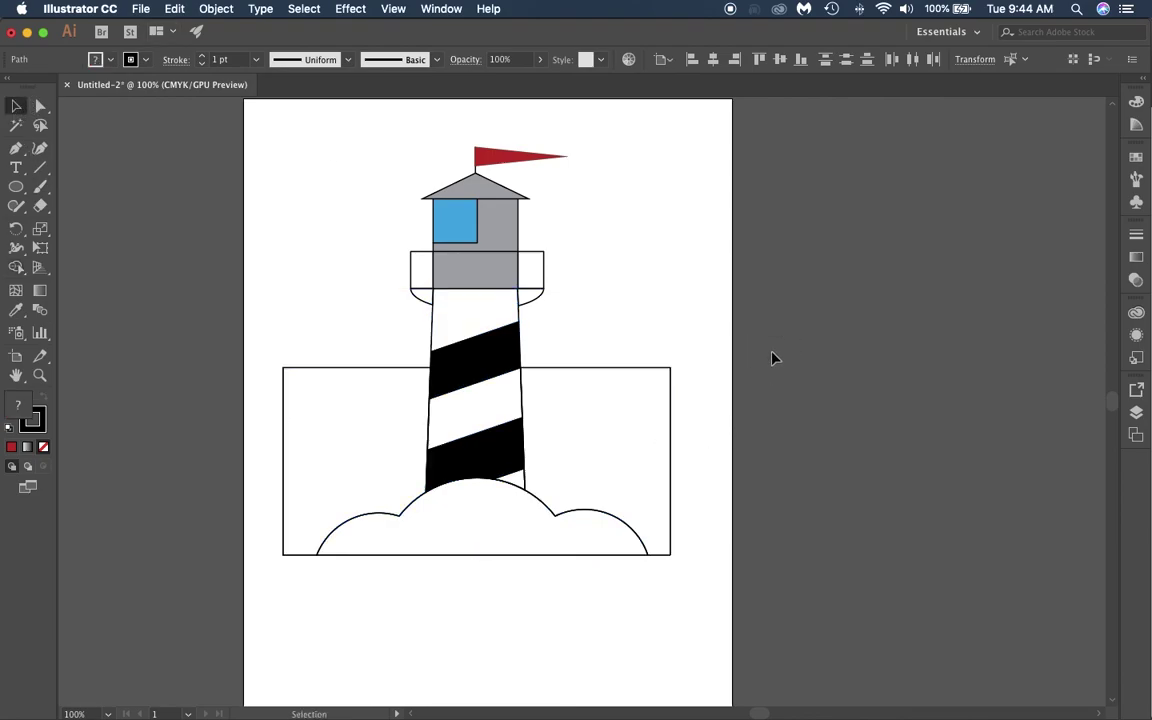
Fill the merged rock shape at the tower's base with medium gray and deselect it.
click(406, 516)
click(111, 61)
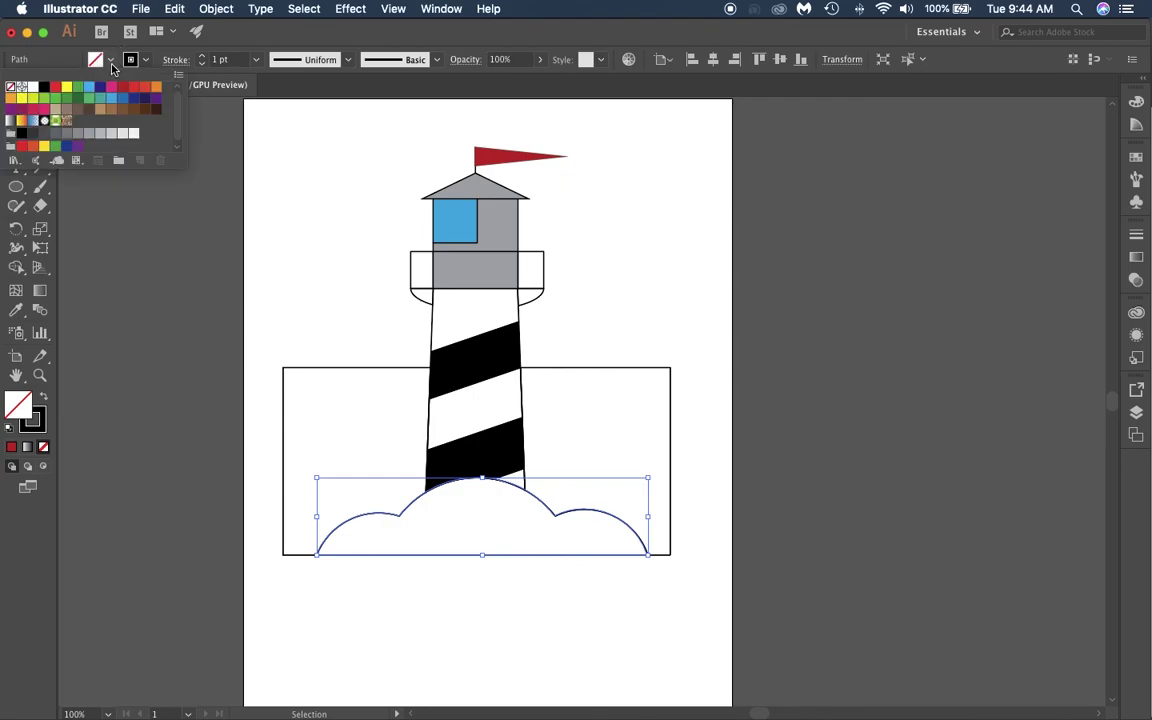
click(78, 133)
click(347, 334)
click(347, 334)
Fill the background sections on both sides of the tower with light blue and deselect them.
click(343, 384)
shift+click(589, 399)
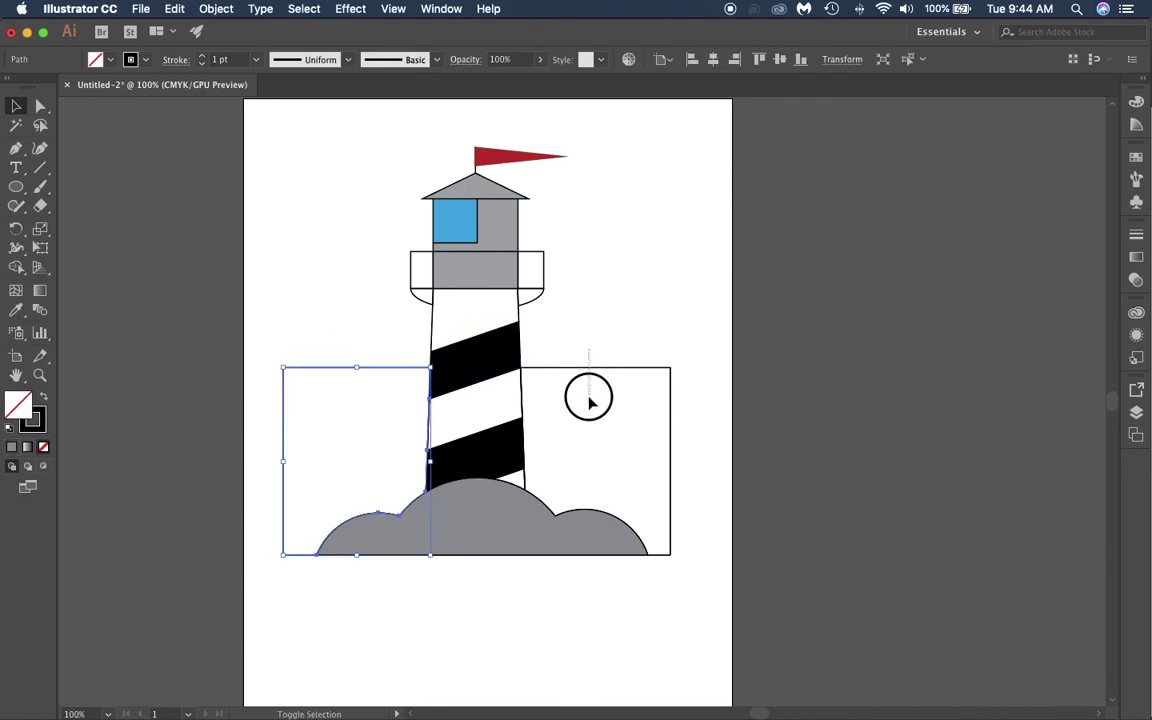
click(110, 60)
click(94, 95)
click(313, 237)
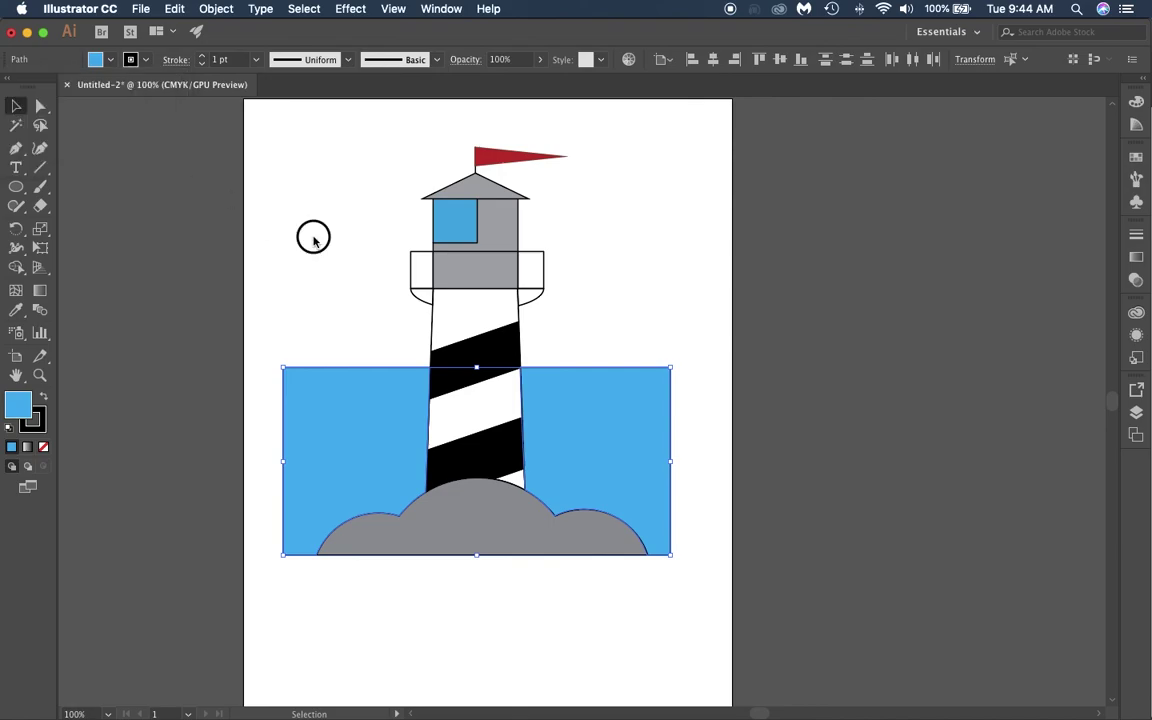
click(313, 271)
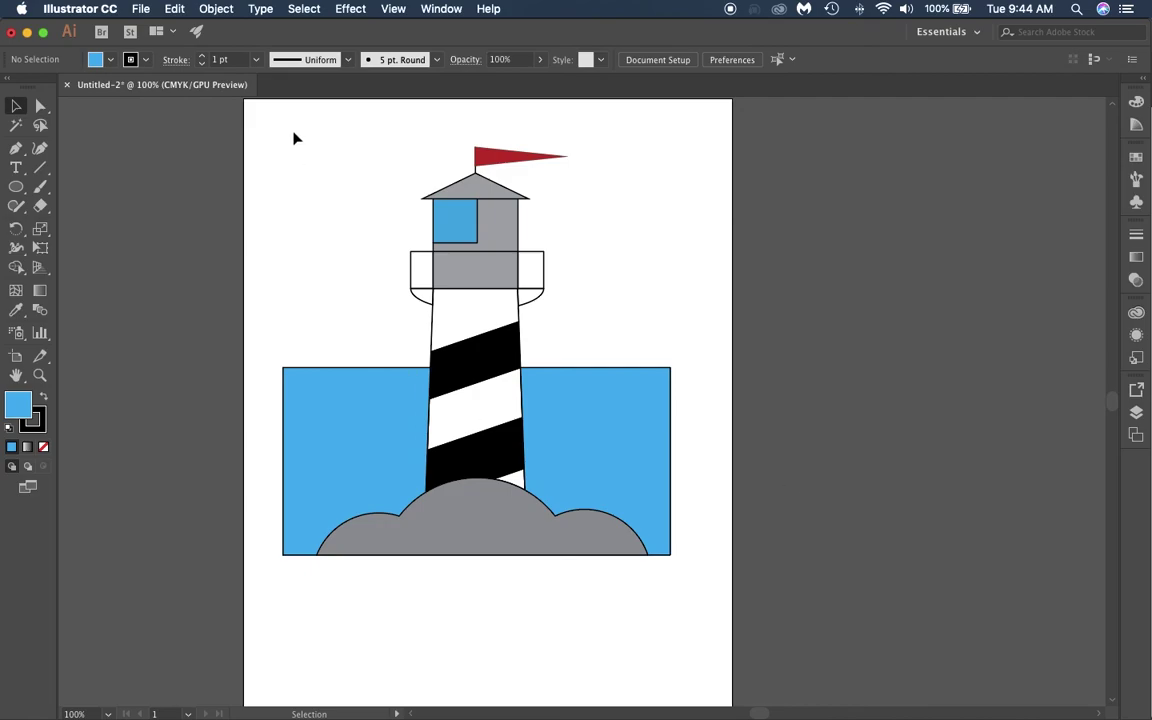
Select the entire lighthouse artwork, set its stroke weight to 2 pt, and deselect it.
drag(270, 130, 712, 596)
click(201, 58)
click(201, 58)
click(201, 58)
click(201, 57)
click(201, 57)
click(254, 177)
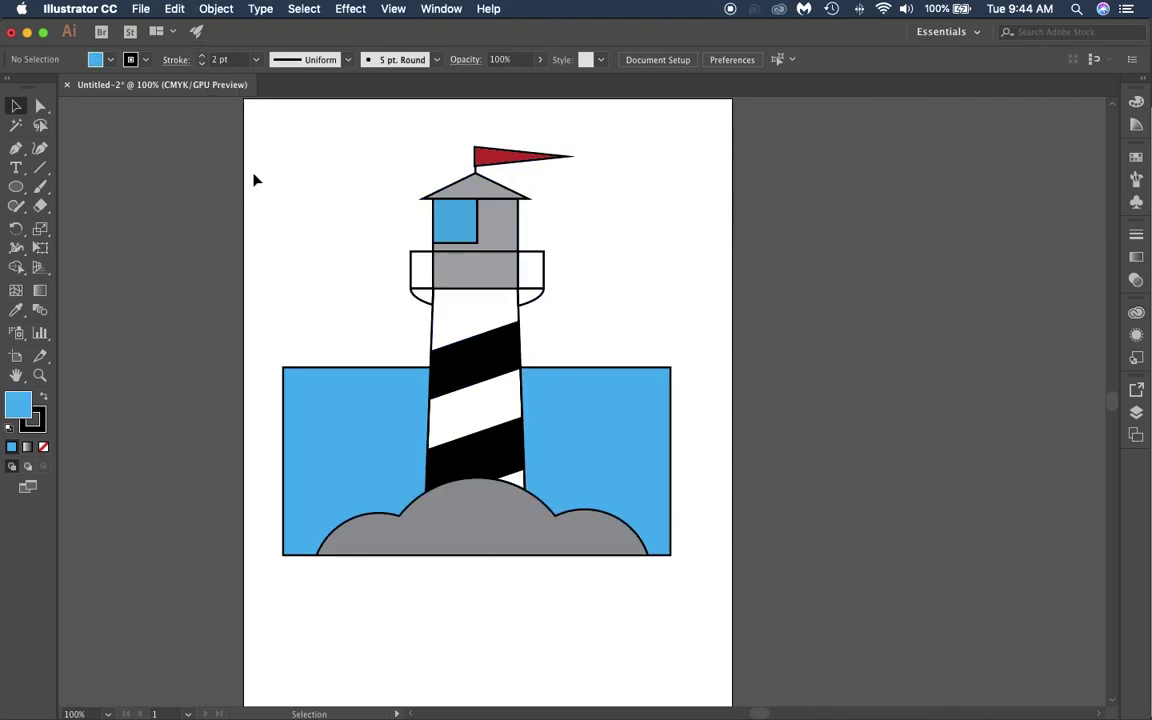